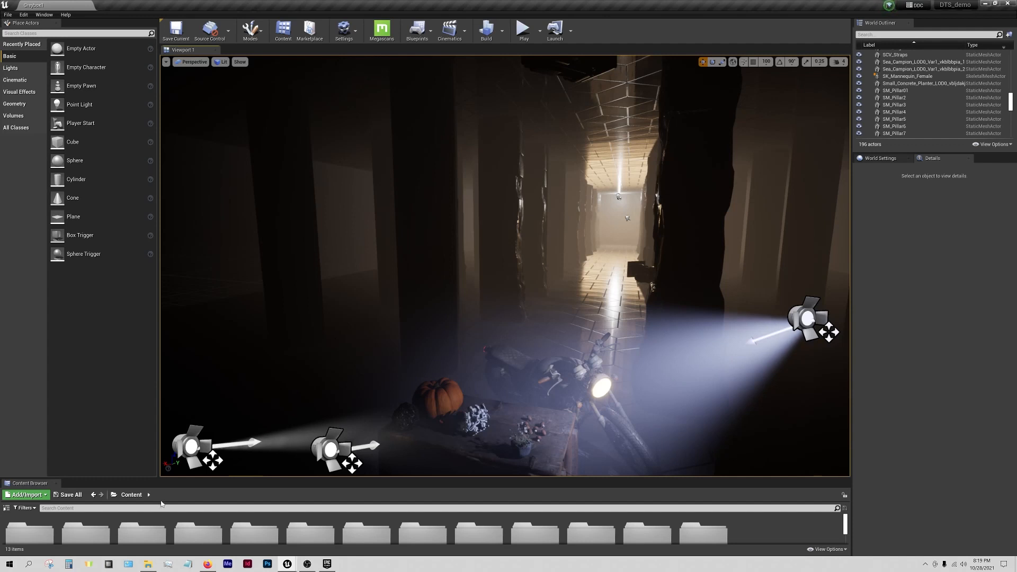
Start adding a new level sequence and create a Video folder under Content to hold it.
left_click(88, 563)
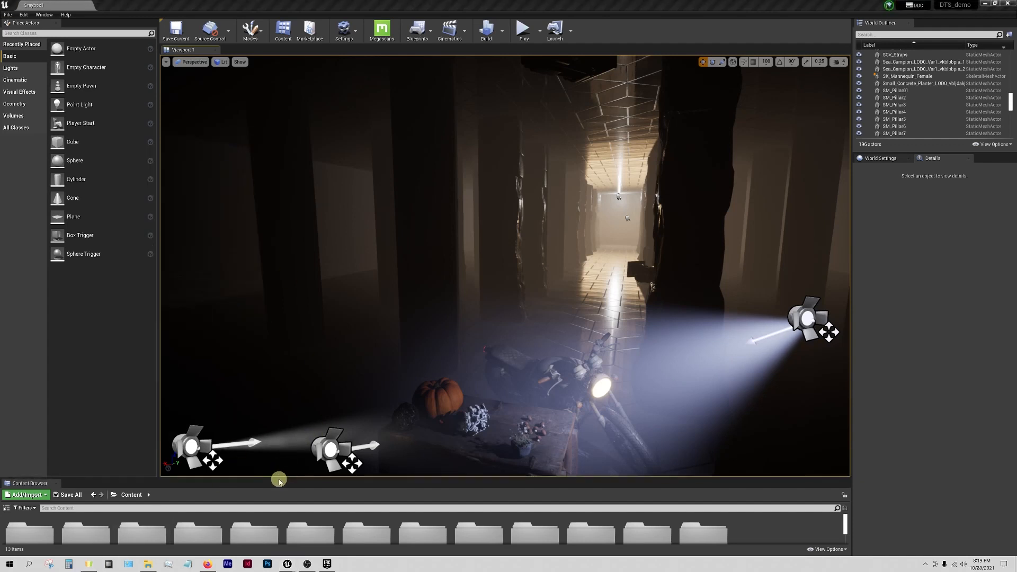
left_click_drag(277, 477, 281, 418)
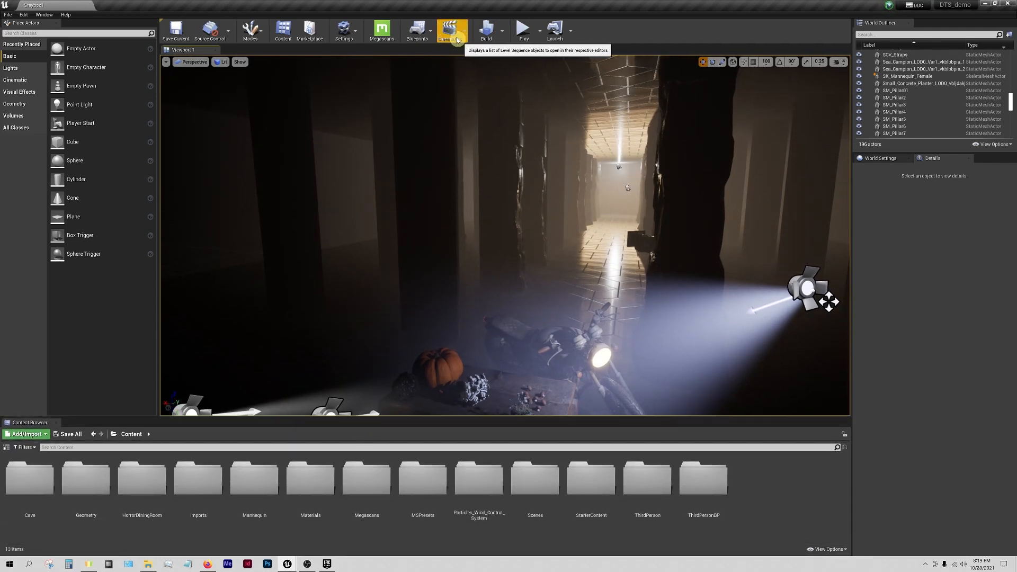
left_click(458, 35)
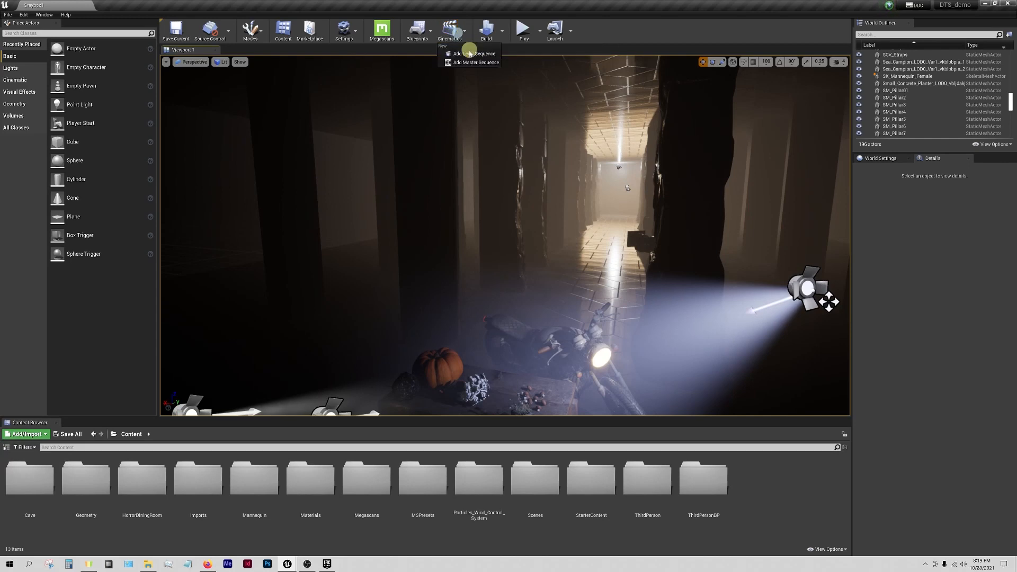
left_click(472, 55)
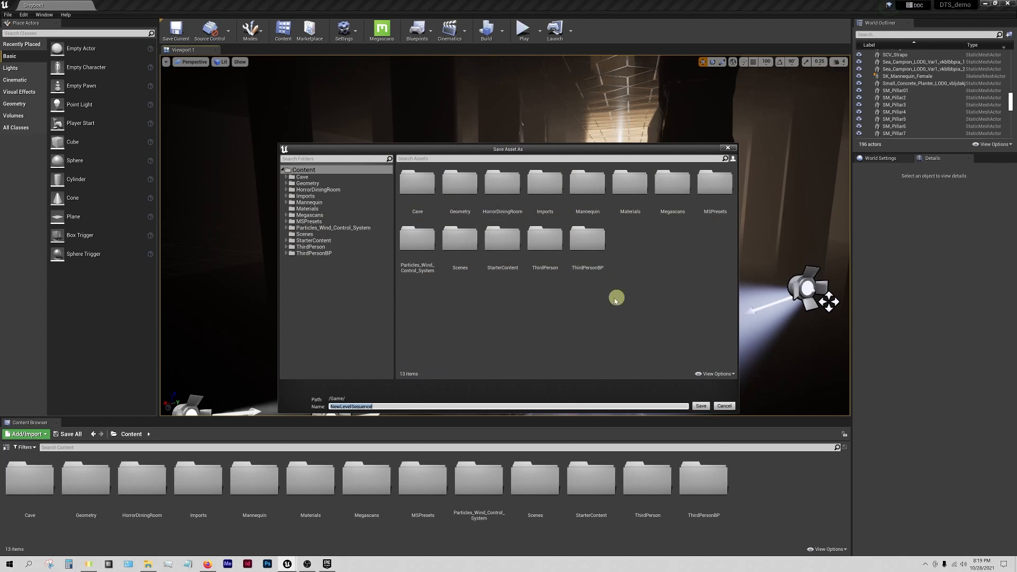
right_click(575, 317)
left_click(609, 328)
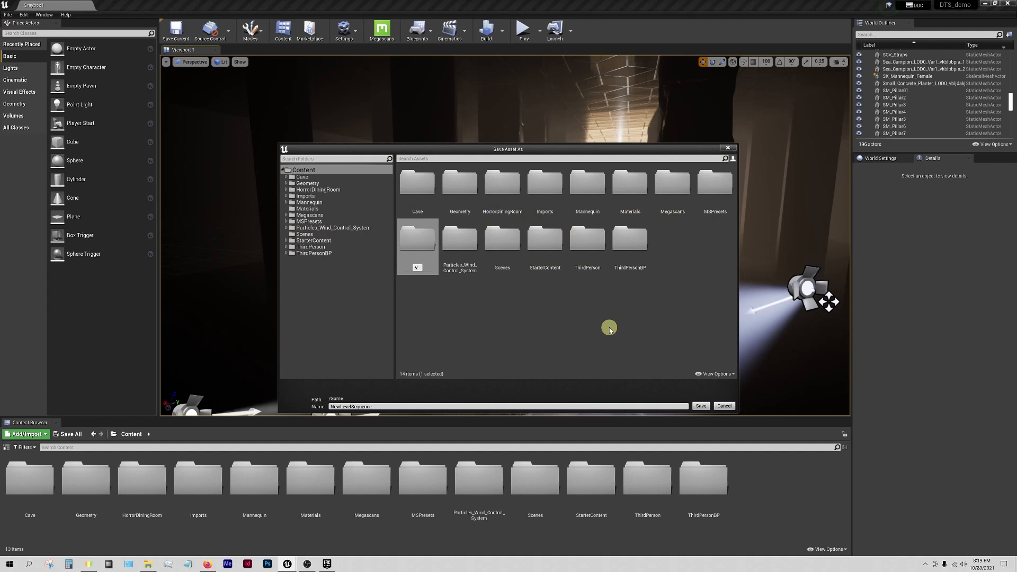
key("Return")
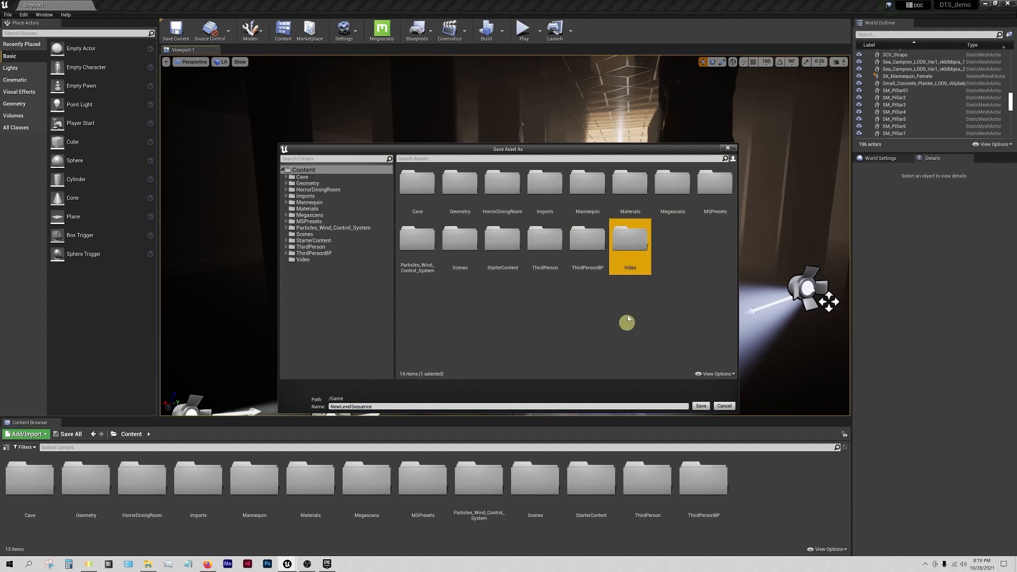
Save the new level sequence as Dramatic_shots in the Video folder.
double_click(630, 245)
left_click(391, 406)
left_click_drag(391, 407, 364, 398)
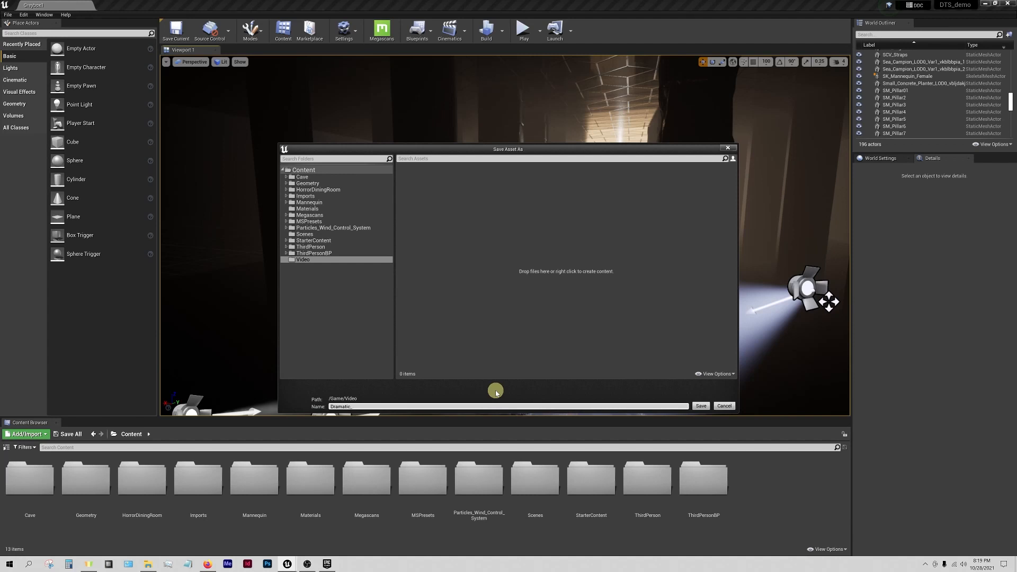
key("Return")
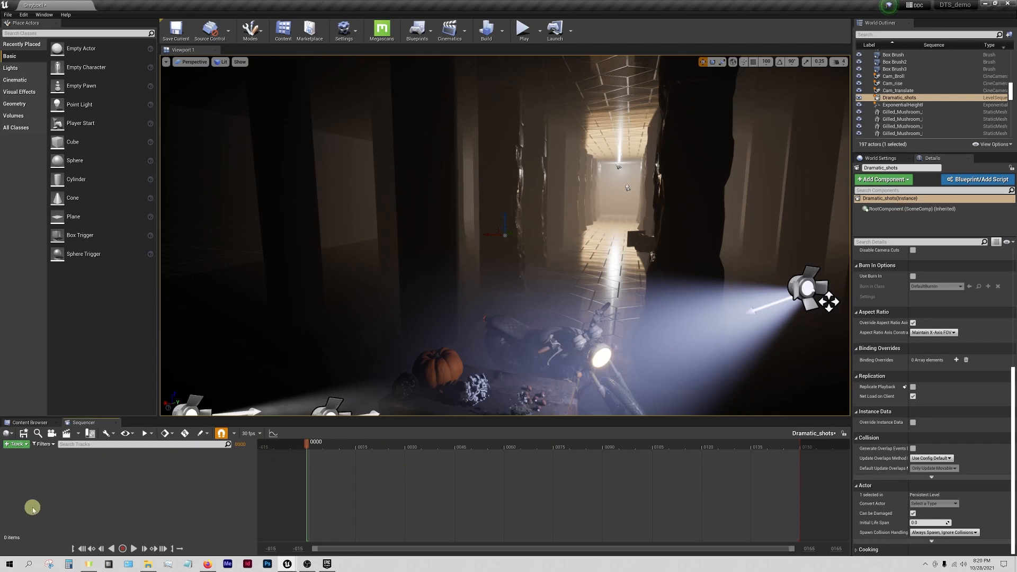
left_click(27, 423)
left_click(82, 423)
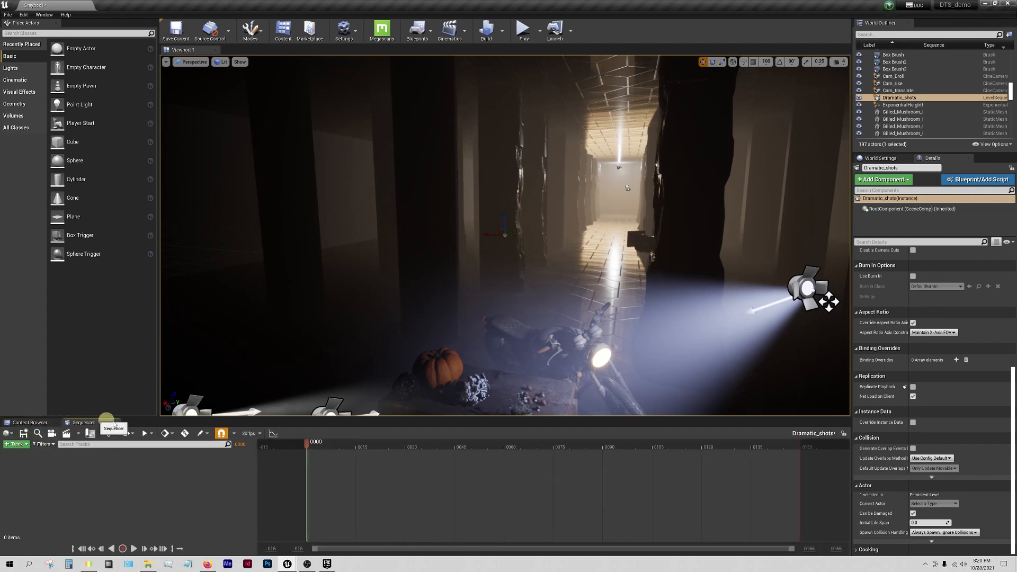
left_click_drag(245, 419, 309, 411)
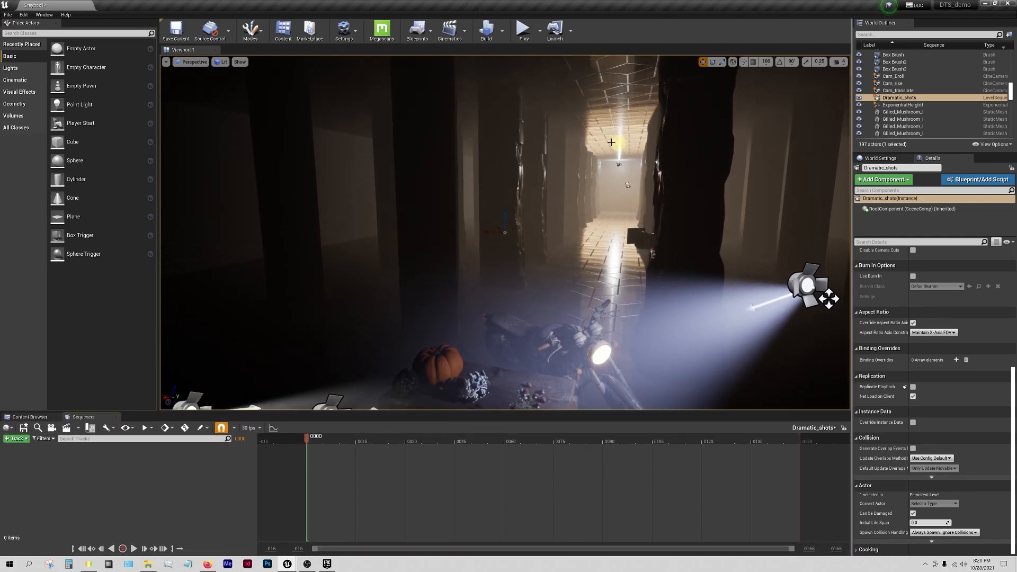
right_click_drag(462, 375, 476, 308)
right_click_drag(482, 408, 536, 306)
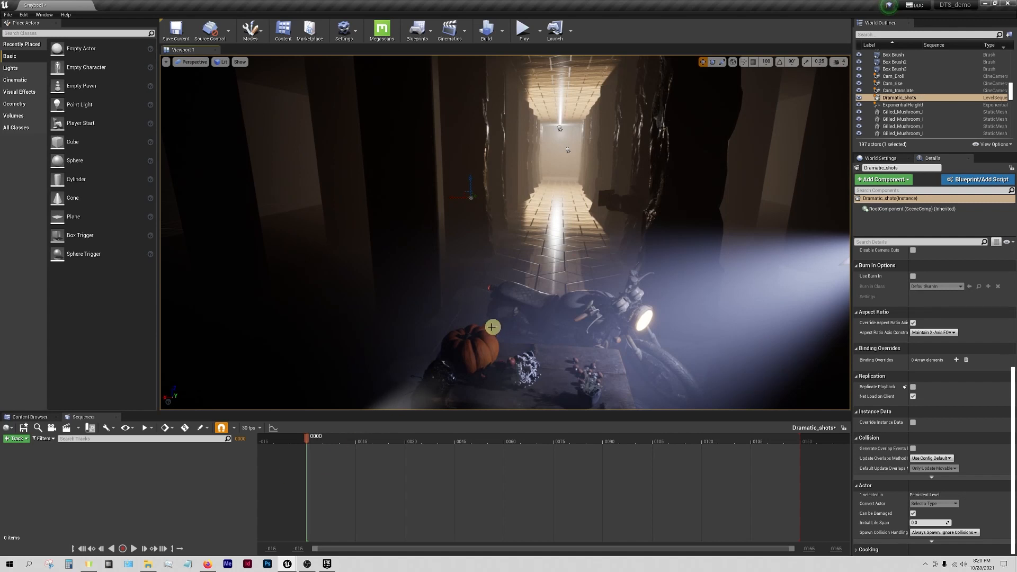
Filter the scene actors by "grey", add the greybox_cam1 camera to the Dramatic_shots sequence, and enlarge the sequencer area.
scroll(919, 119, "down", 15)
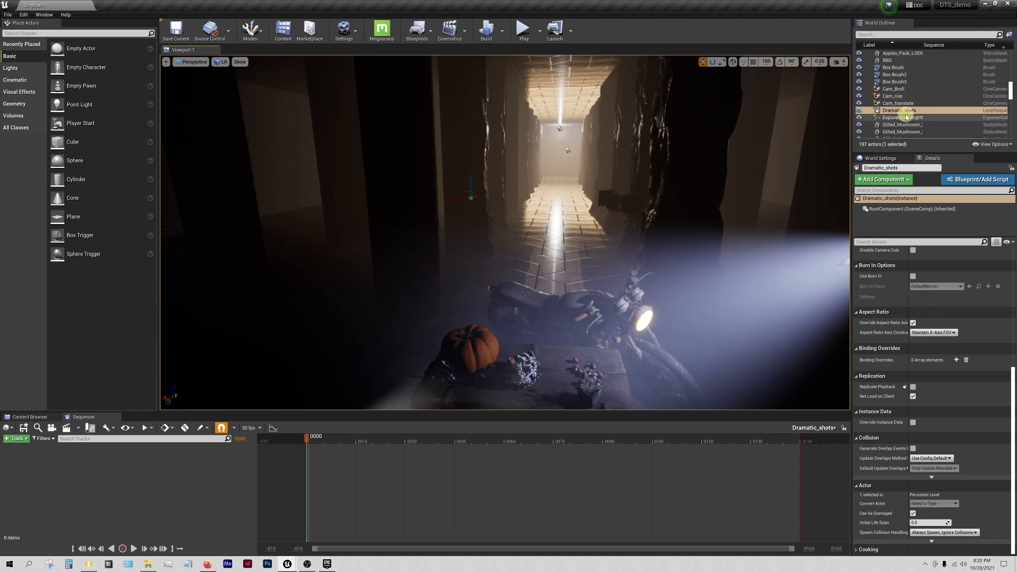
scroll(916, 113, "down", 3)
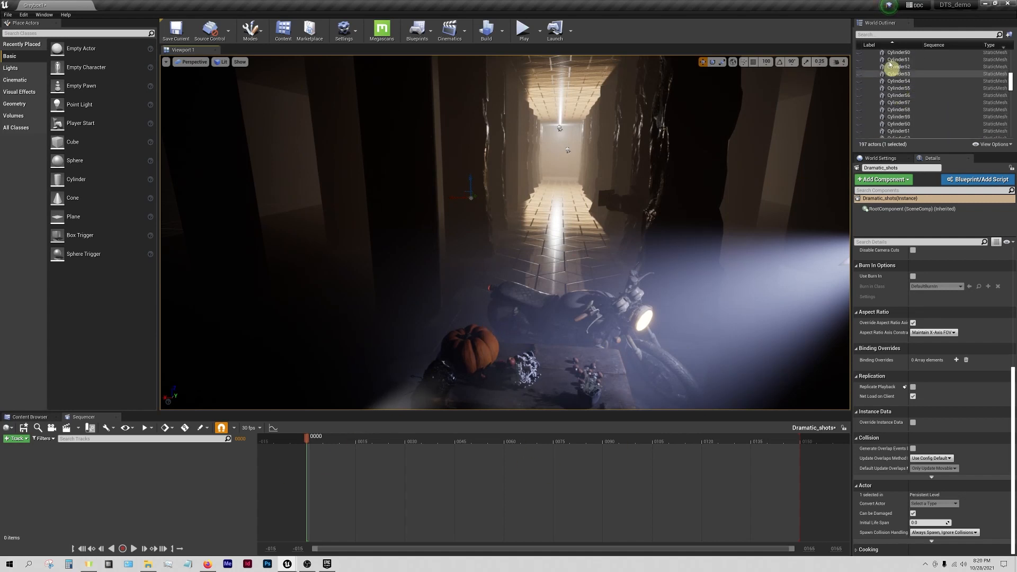
left_click(881, 35)
type("grey")
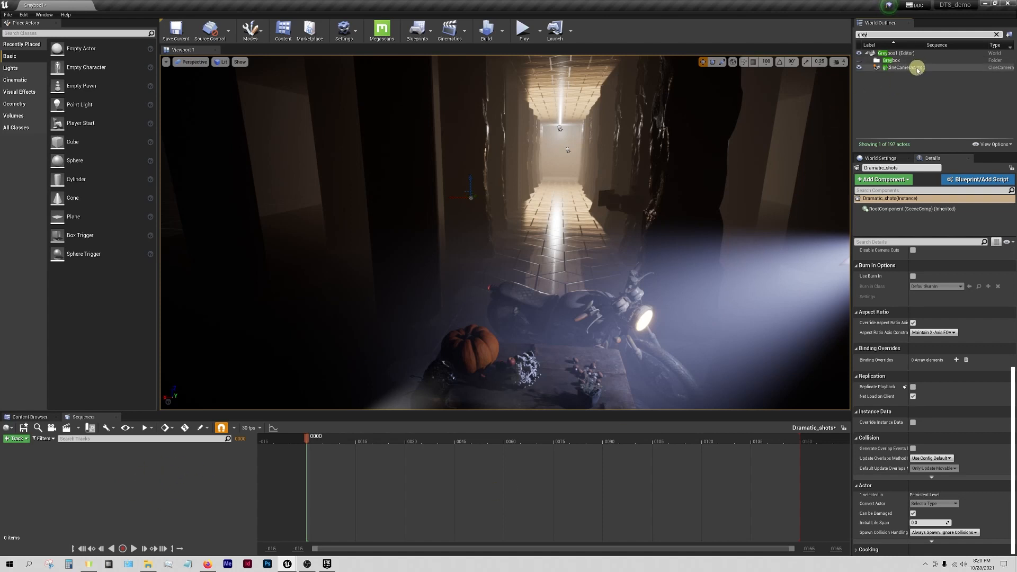
left_click_drag(912, 67, 113, 479)
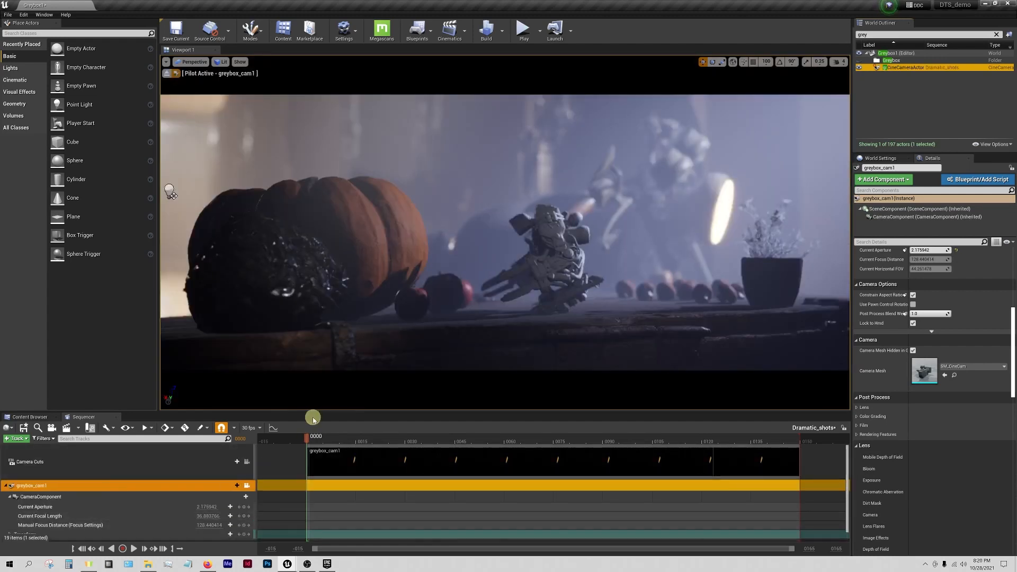
left_click_drag(313, 412, 317, 365)
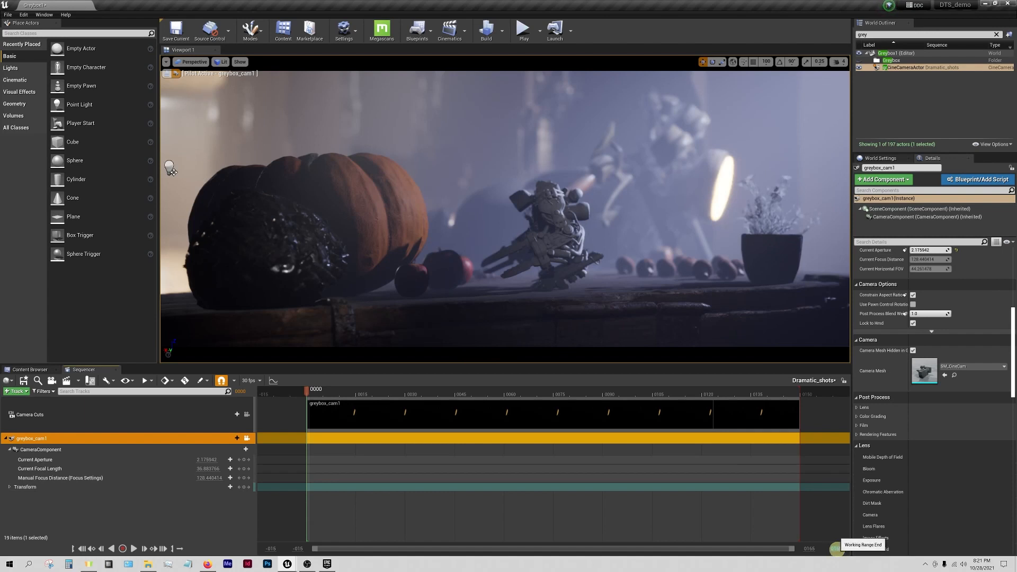
Extend the sequencer's working range and zoom the timeline out well past the end of the camera cut.
left_click_drag(837, 549, 1015, 564)
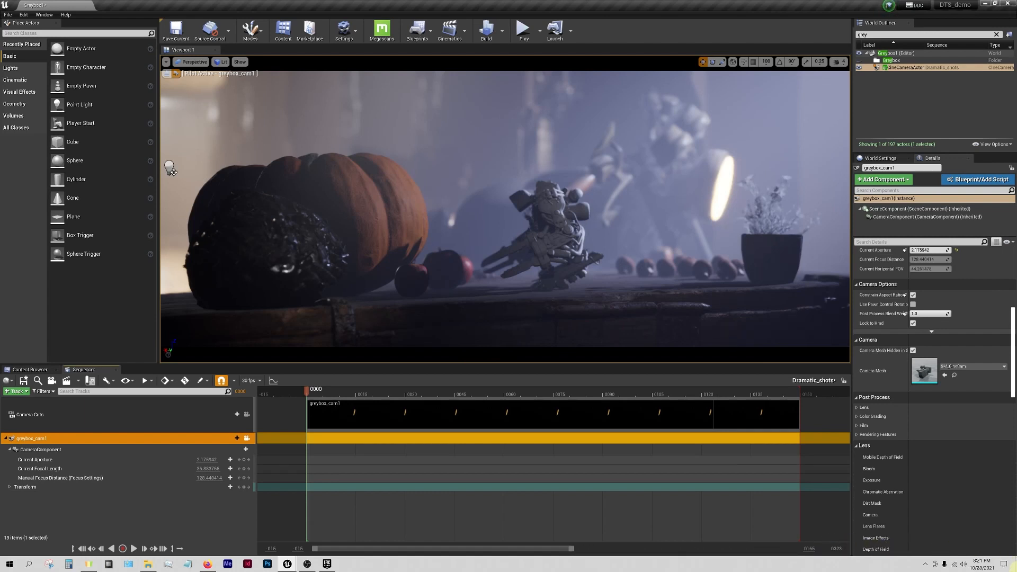
left_click_drag(566, 550, 788, 548)
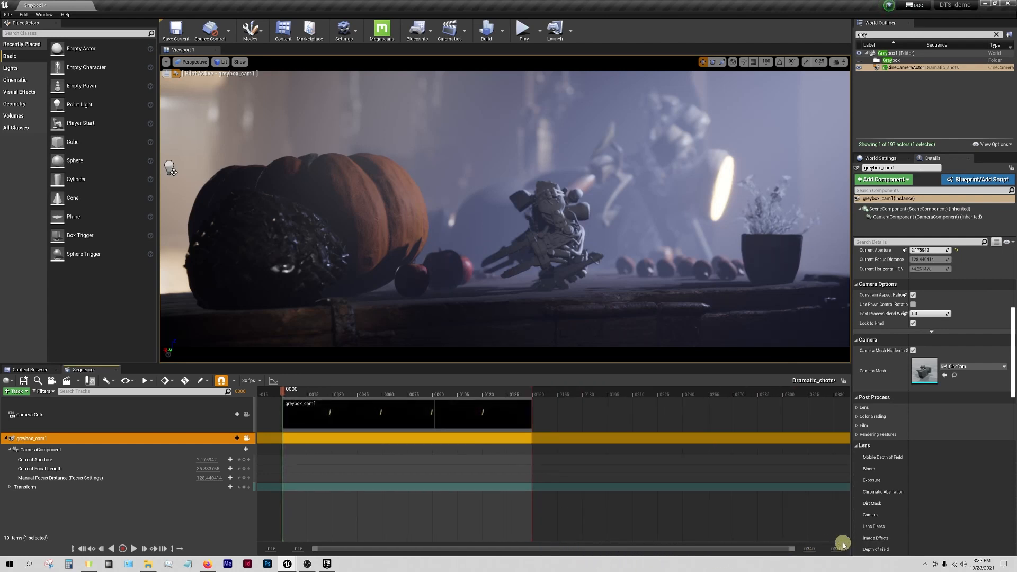
left_click_drag(796, 551, 560, 468)
scroll(559, 467, "down", 7, "ctrl")
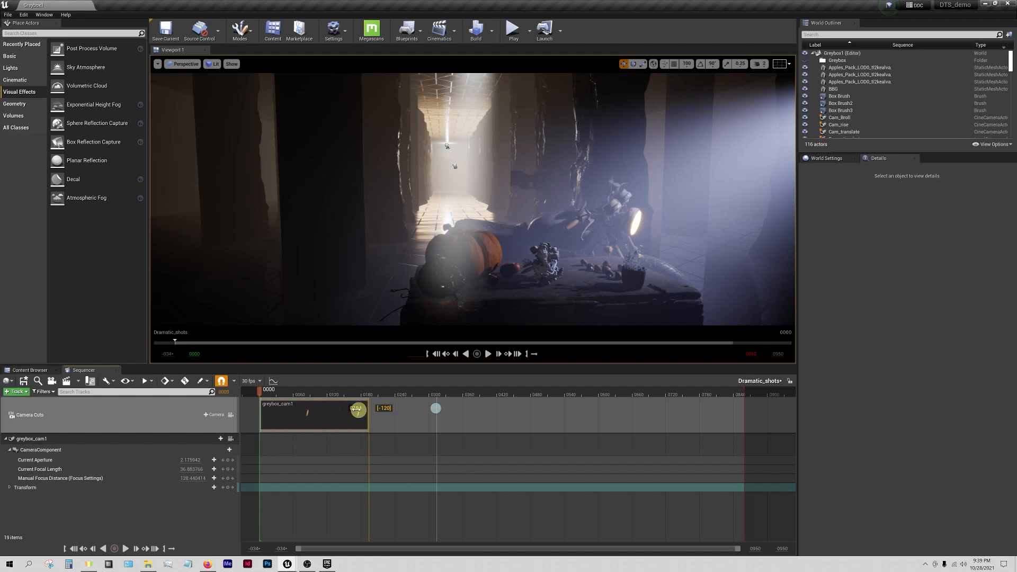
Set the greybox_cam1 camera cut and the playback range to end at about frame 314, fitting the timeline to them.
left_click_drag(365, 408, 440, 401)
left_click_drag(744, 388, 437, 378)
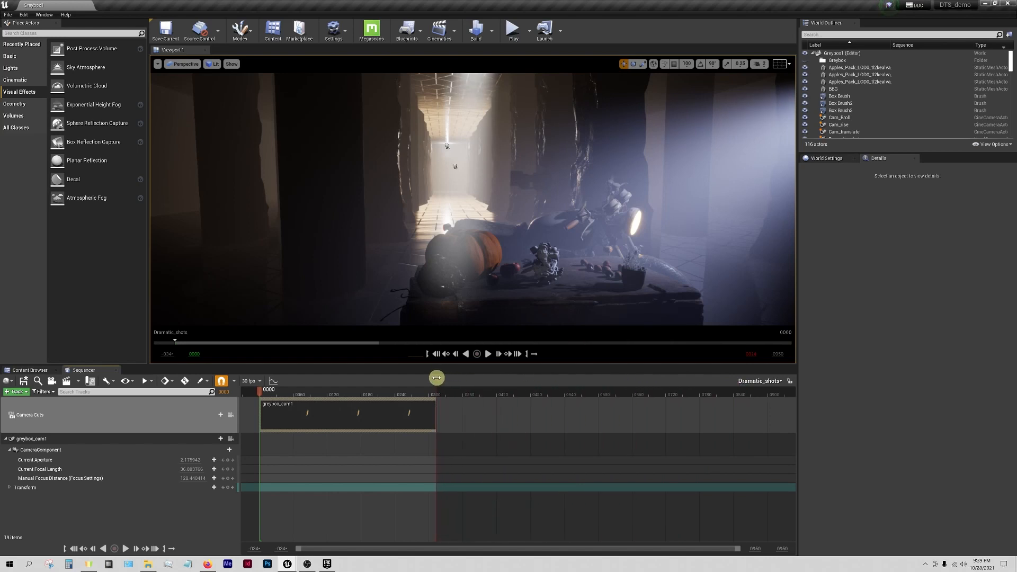
left_click_drag(738, 549, 576, 549)
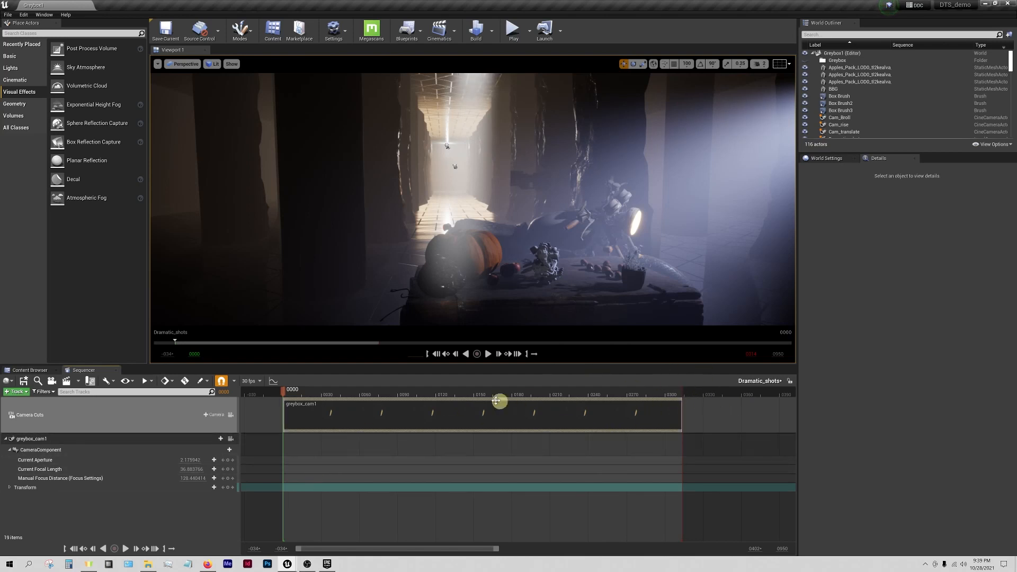
Preview the sequence's playback in the cinematic viewport, pause it, and return the playhead to frame 0.
left_click(192, 64)
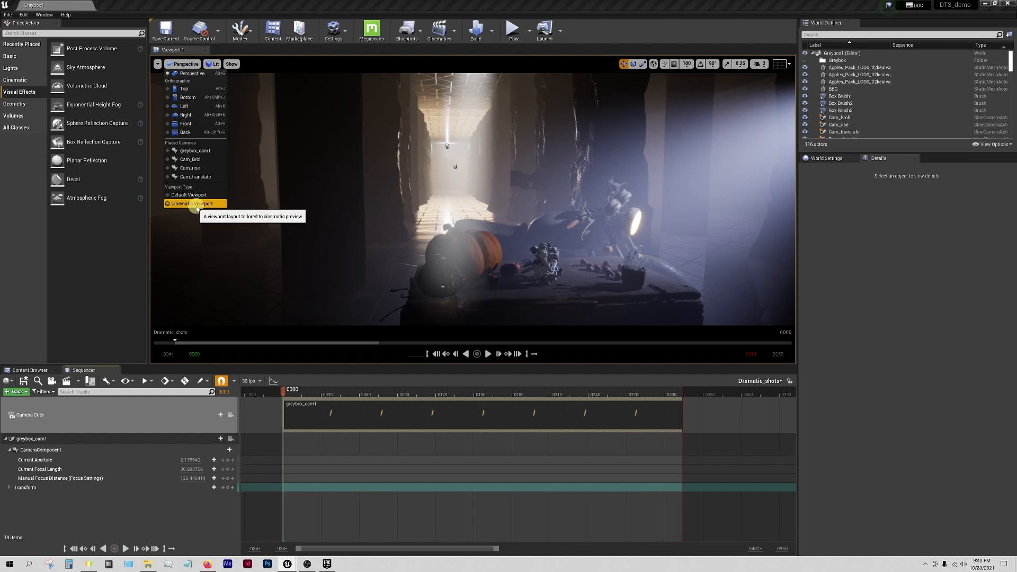
left_click(488, 354)
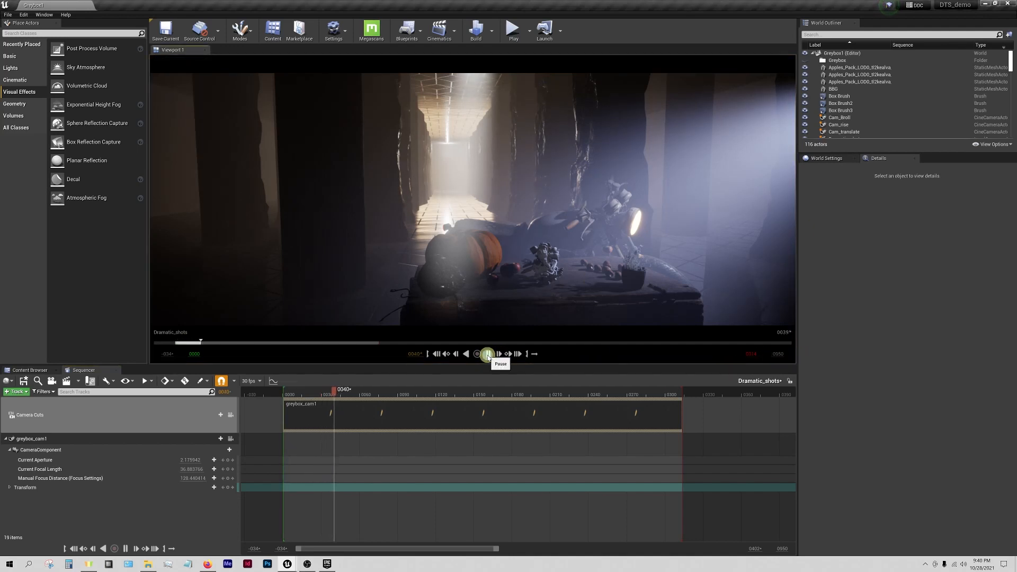
left_click(488, 354)
left_click_drag(338, 396, 283, 397)
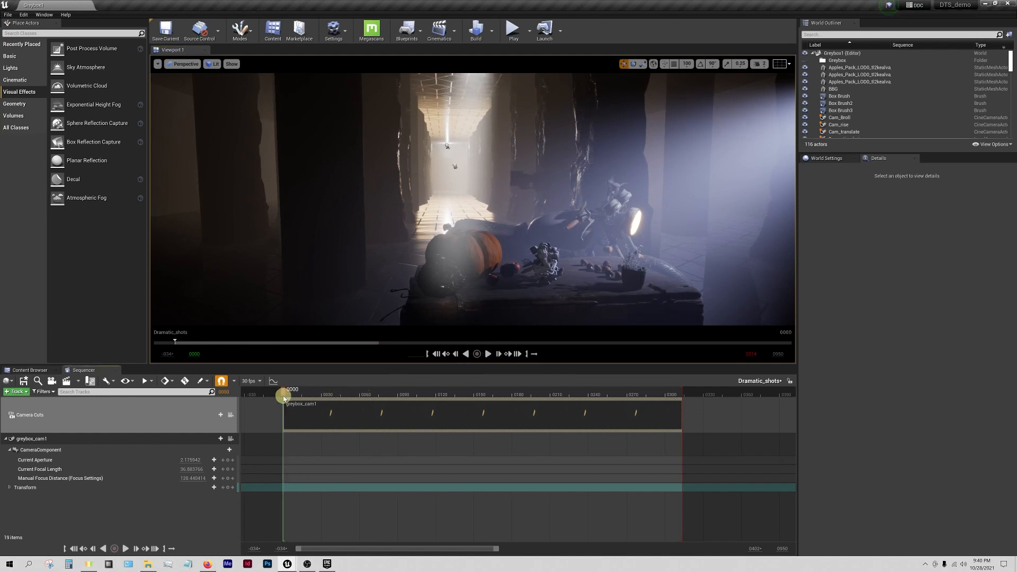
Show the cinematic viewport through greybox_cam1 and place the playhead at frame 30.
left_click(183, 63)
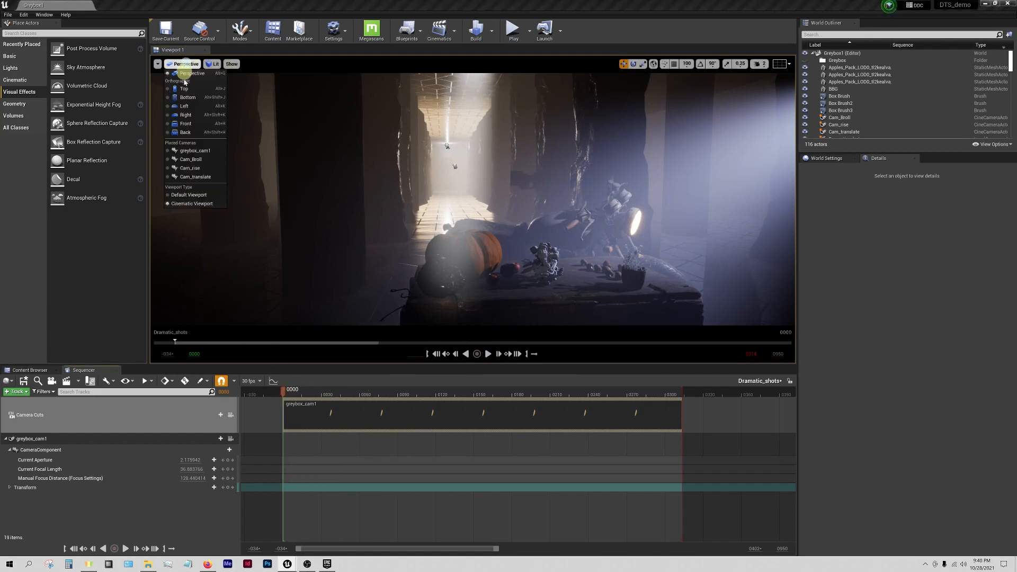
left_click(199, 204)
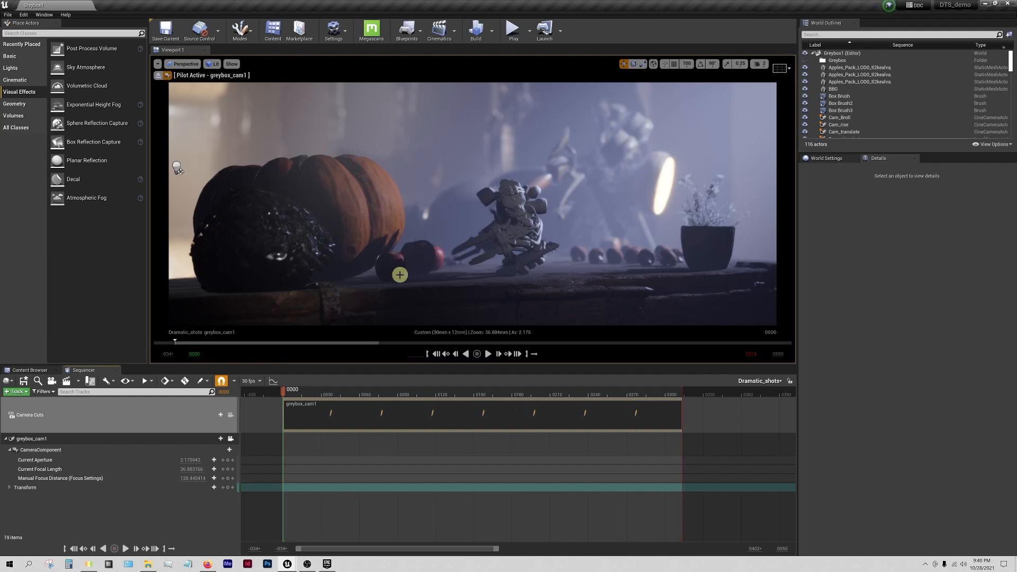
left_click(313, 389)
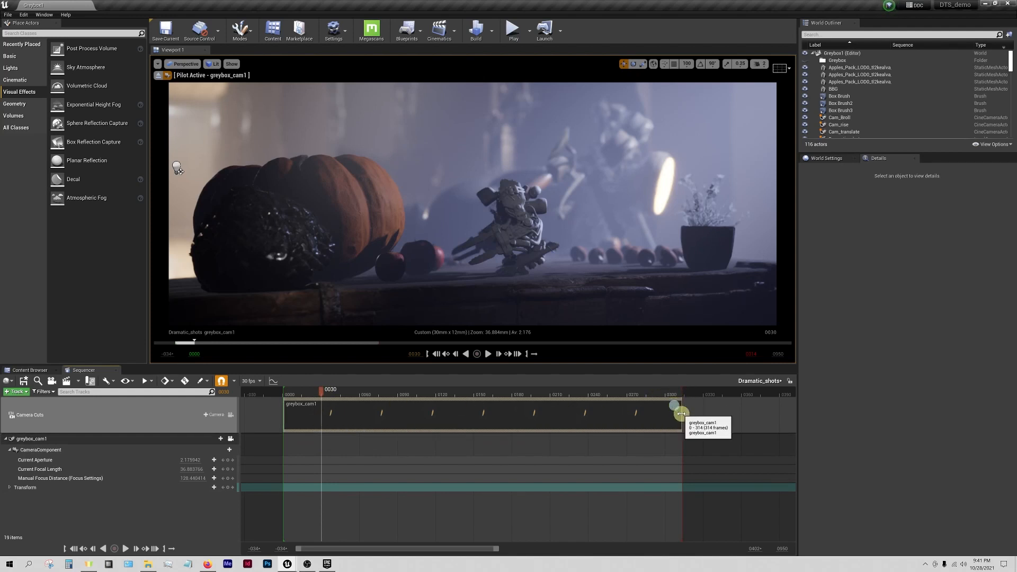
Extend the greybox_cam1 camera cut and the end of the playback range to frame 330.
mouse_move(679, 414)
left_mouse_down()
mouse_move(664, 413)
mouse_move(702, 415)
mouse_move(682, 393)
mouse_move(703, 392)
left_mouse_up()
left_click(311, 423)
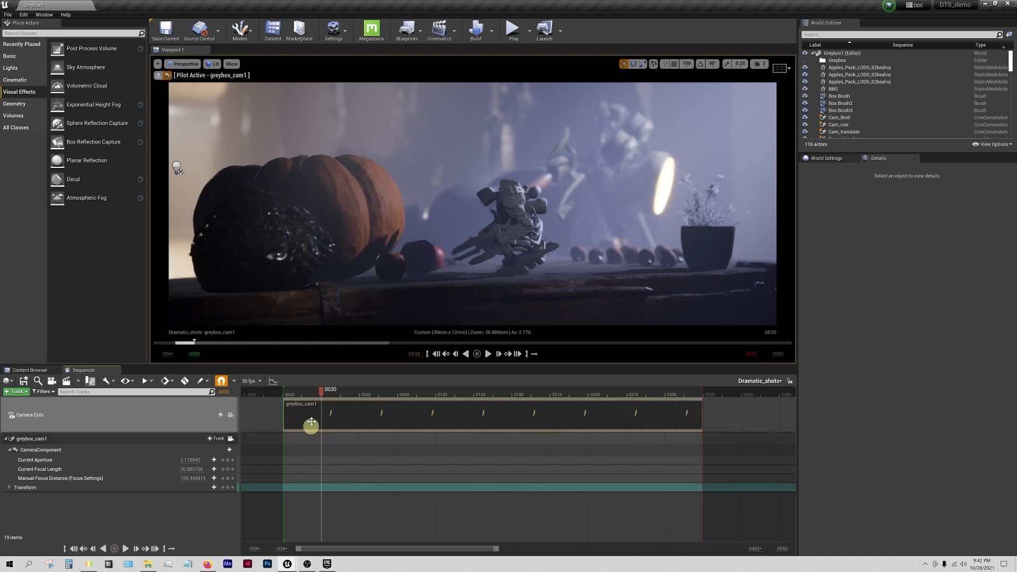
left_click(312, 404)
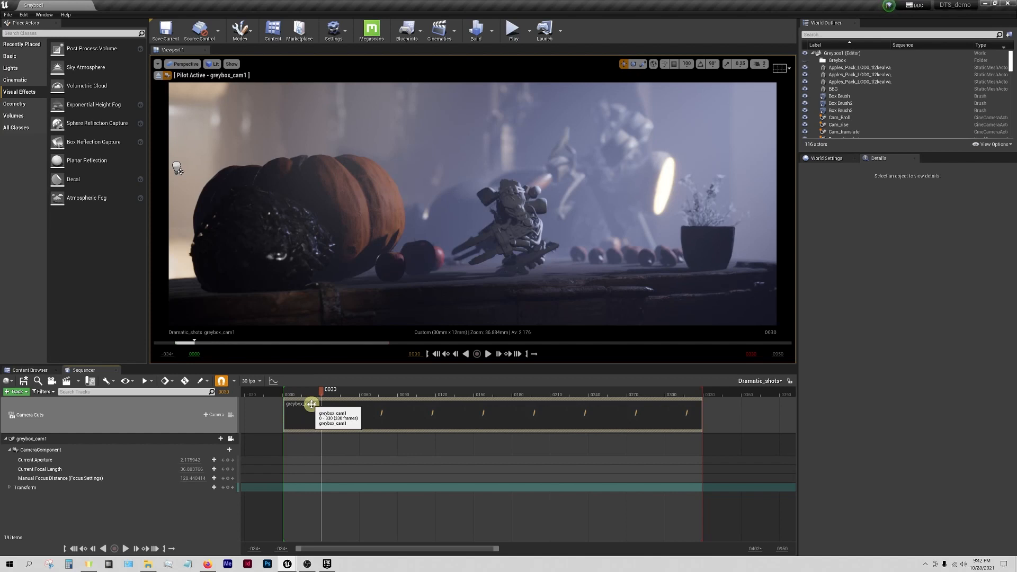
Add keys at frame 30 for greybox_cam1's Transform, Manual Focus Distance, Current Focal Length and Current Aperture.
left_click(668, 151)
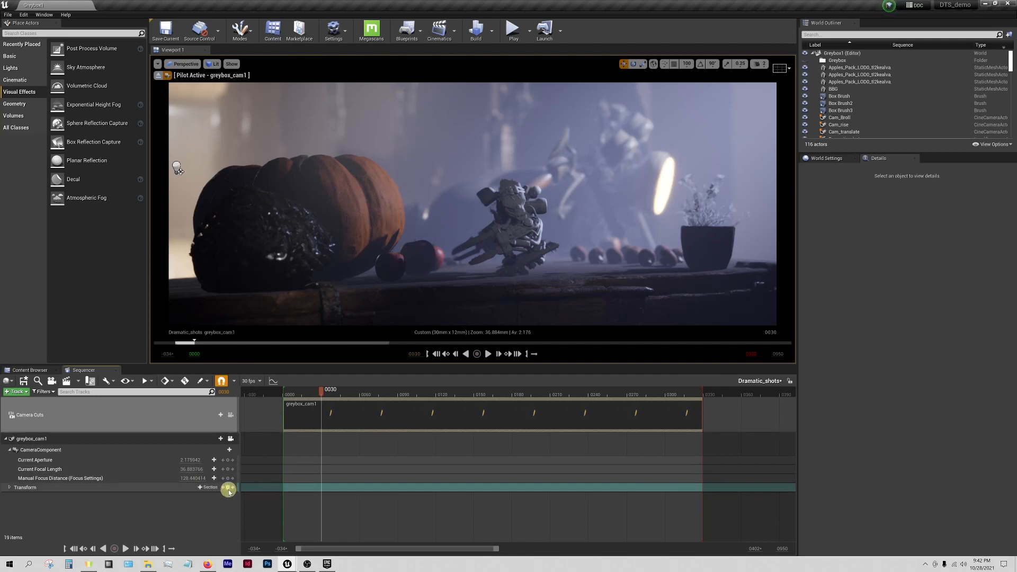
left_click(228, 484)
left_click(229, 478)
left_click(229, 469)
left_click(228, 460)
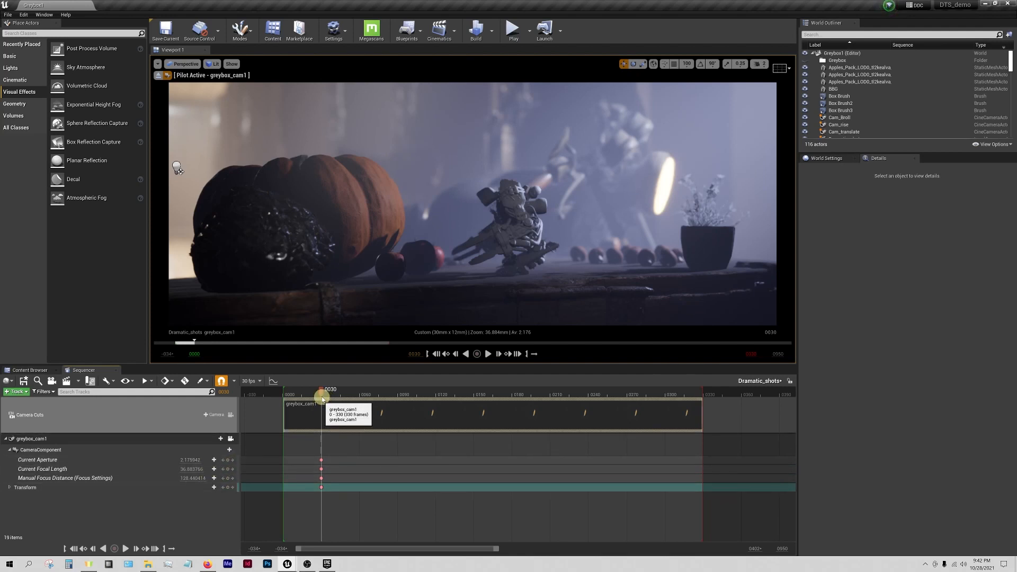
left_click_drag(323, 393, 288, 405)
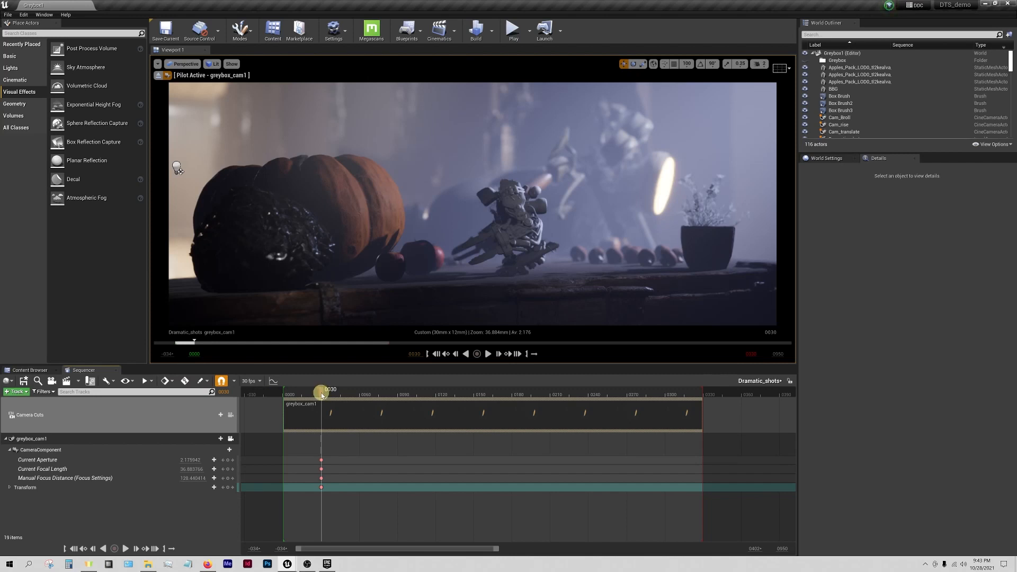
At frame 300, move the piloted camera to a close view of the figurine beside the pumpkin and add a Transform key.
left_click_drag(322, 395, 663, 392)
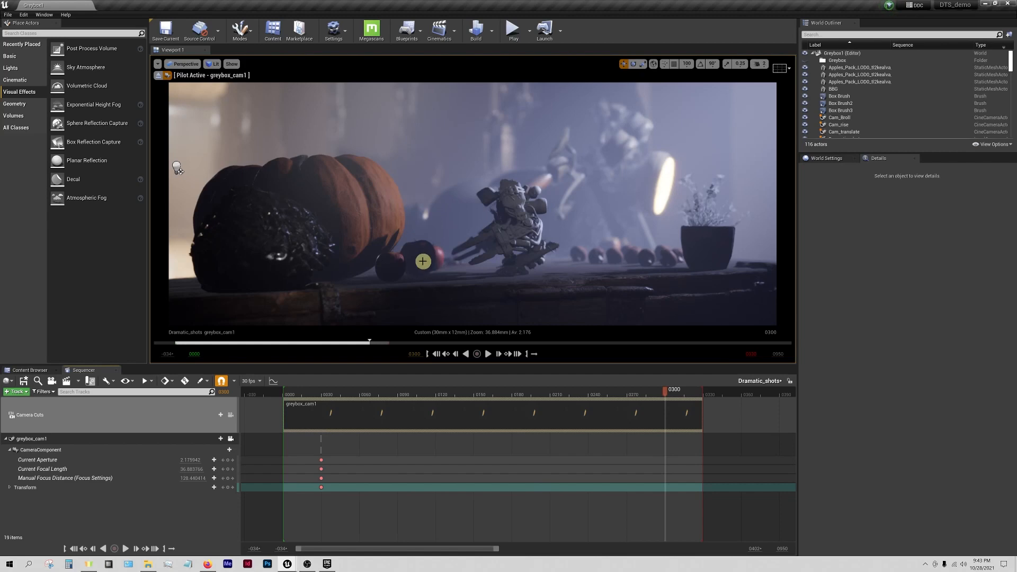
right_click_drag(421, 257, 368, 259)
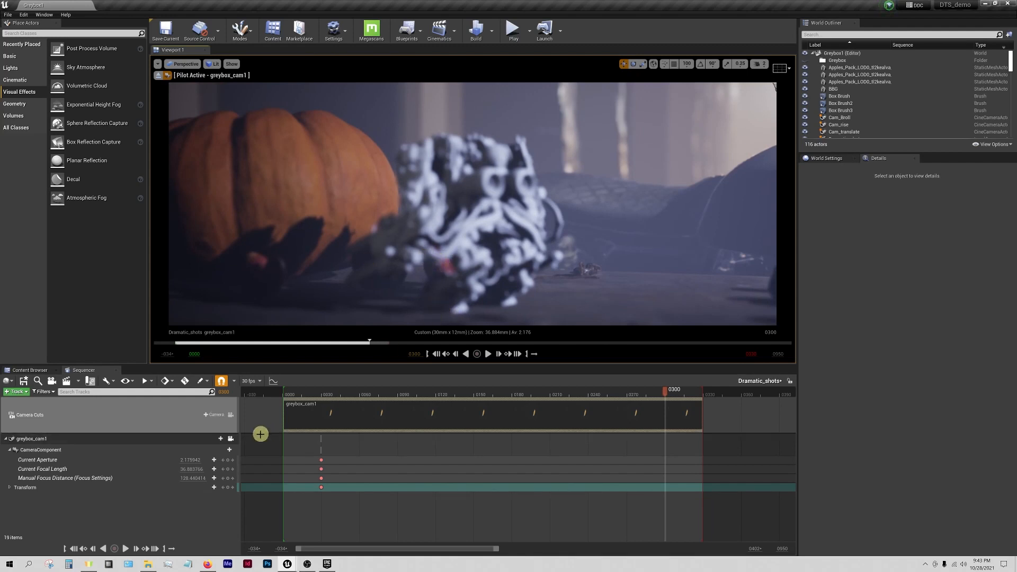
left_click(228, 486)
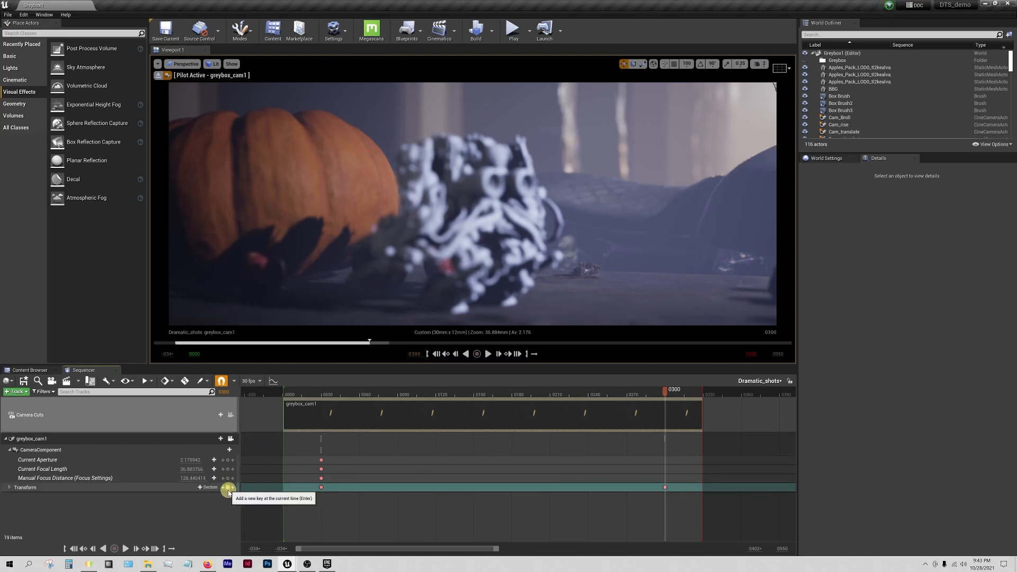
At frame 300, reduce greybox_cam1's Manual Focus Distance to about 76.35 to focus on the figurine, and scrub through the animation.
left_click(10, 487)
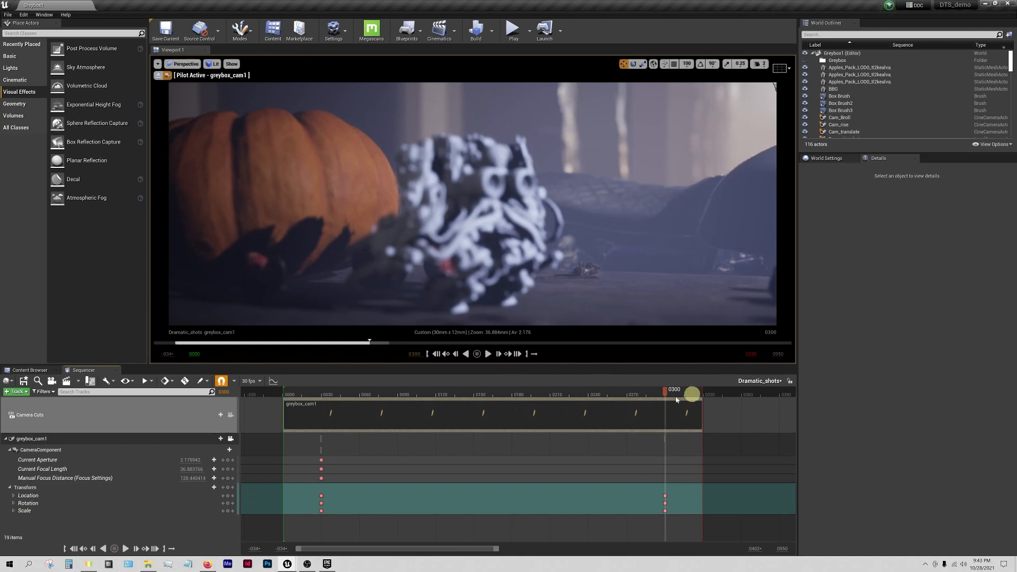
left_click_drag(661, 364, 665, 432)
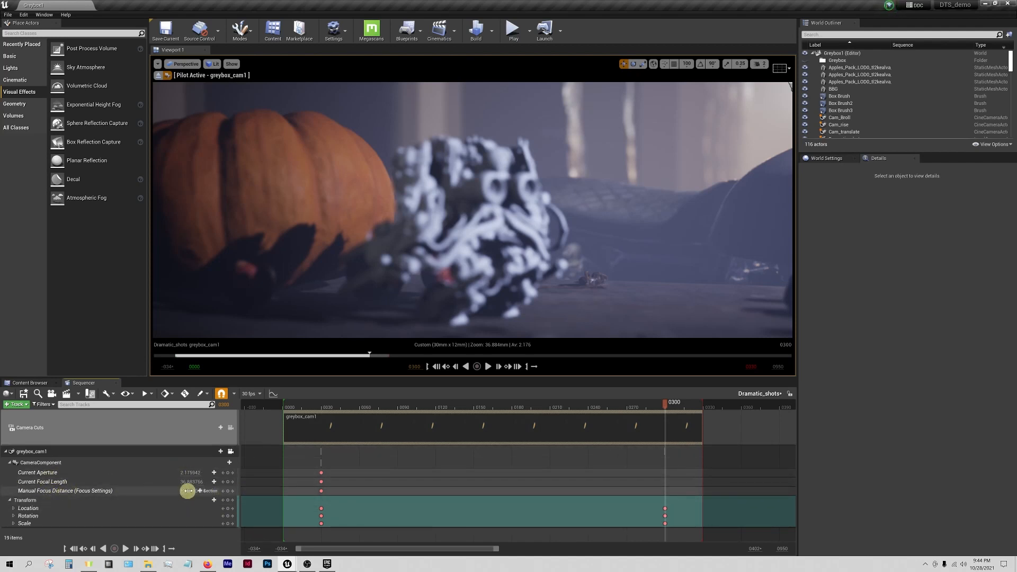
left_click_drag(191, 491, 180, 491)
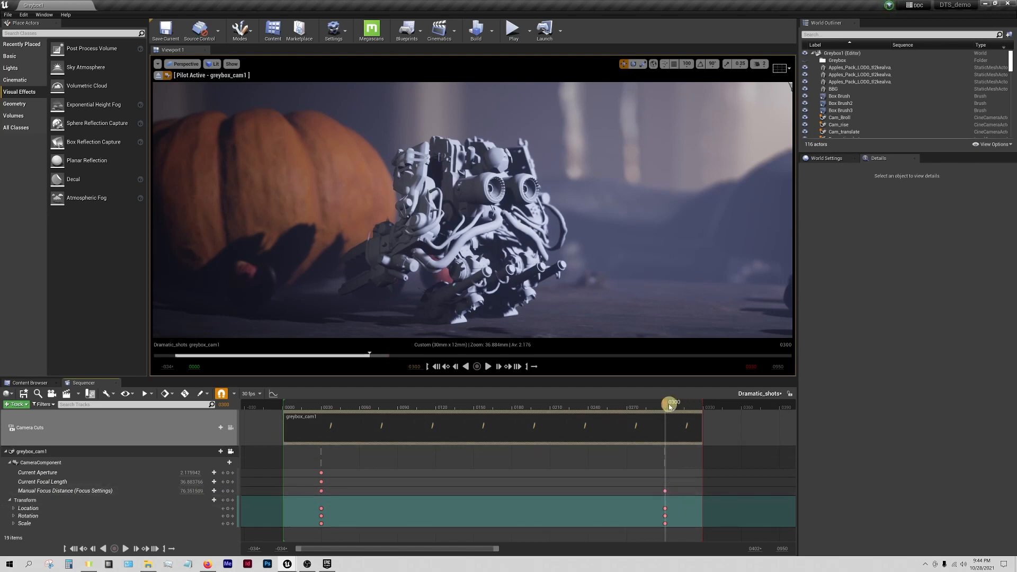
left_click_drag(667, 405, 441, 409)
left_click_drag(525, 425, 664, 433)
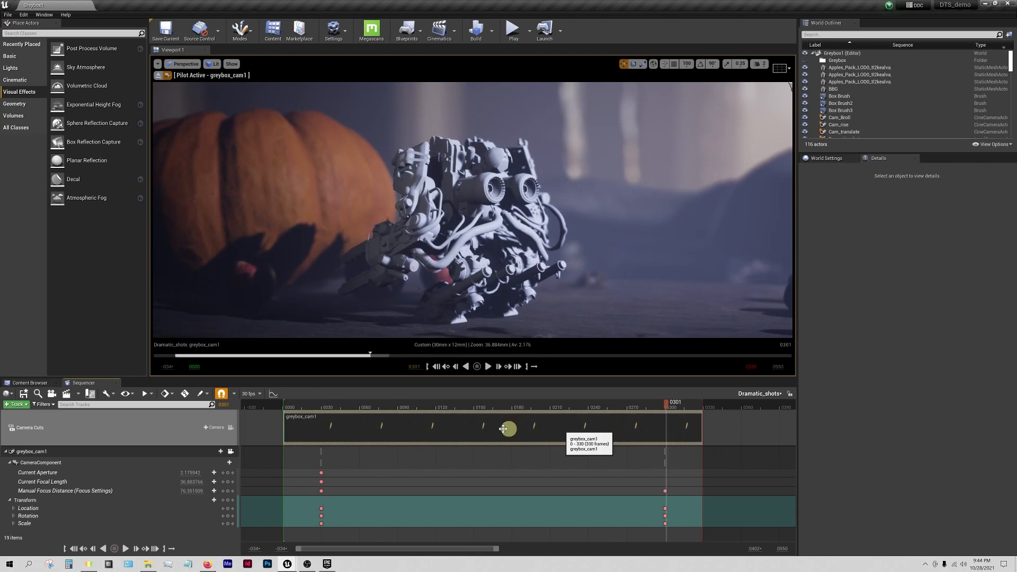
Browse the project content to the StarterContent Materials folder.
left_click(30, 382)
left_click(131, 394)
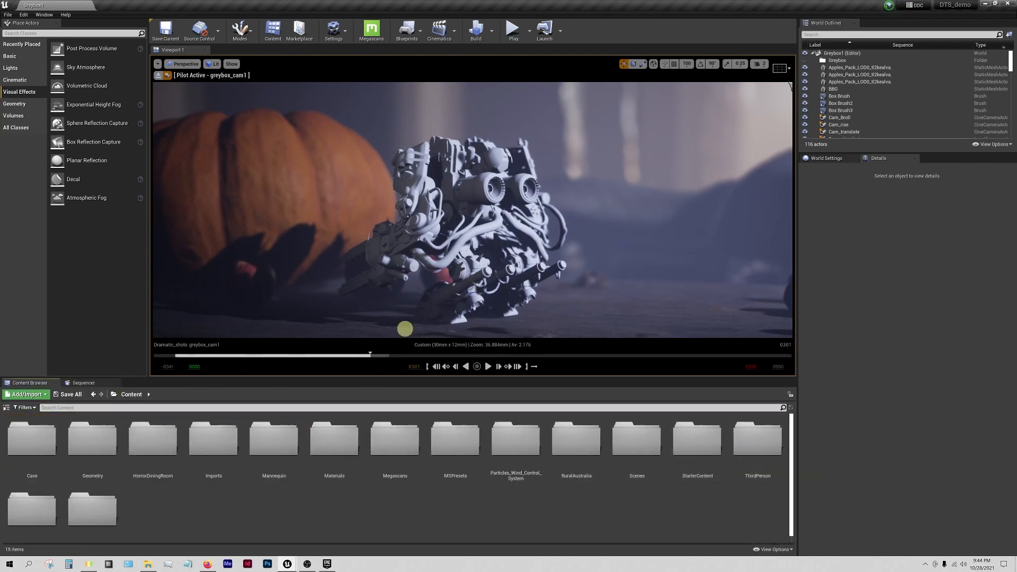
scroll(491, 498, "down", 1)
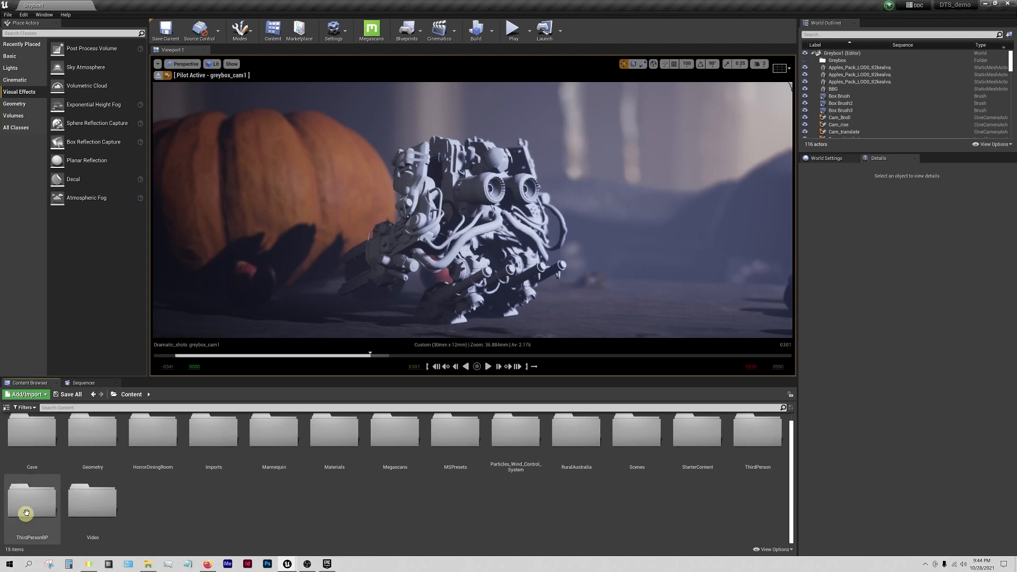
mouse_move(369, 356)
left_mouse_down()
mouse_move(176, 359)
mouse_move(393, 357)
mouse_move(386, 364)
left_mouse_up()
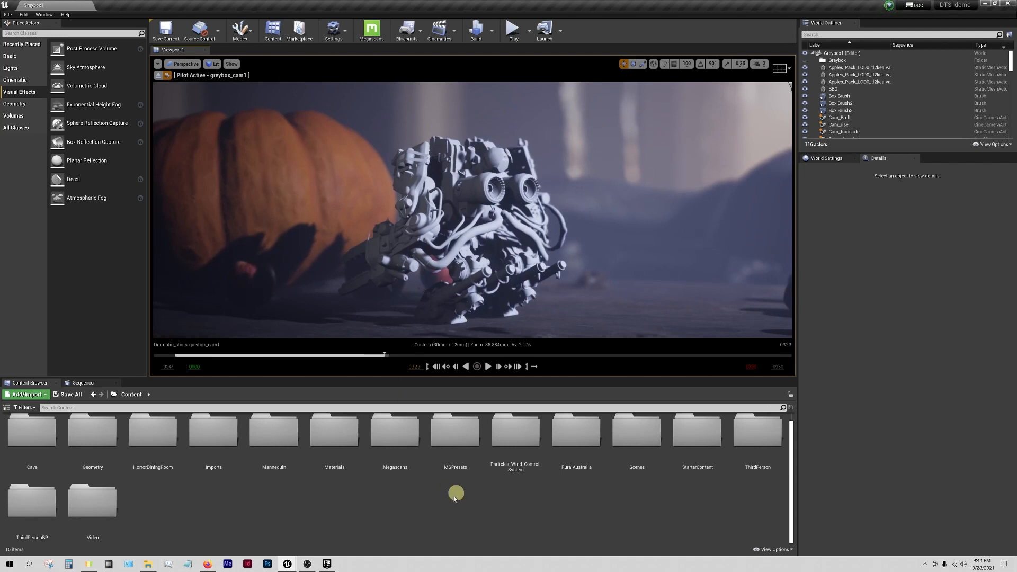
left_click(699, 437)
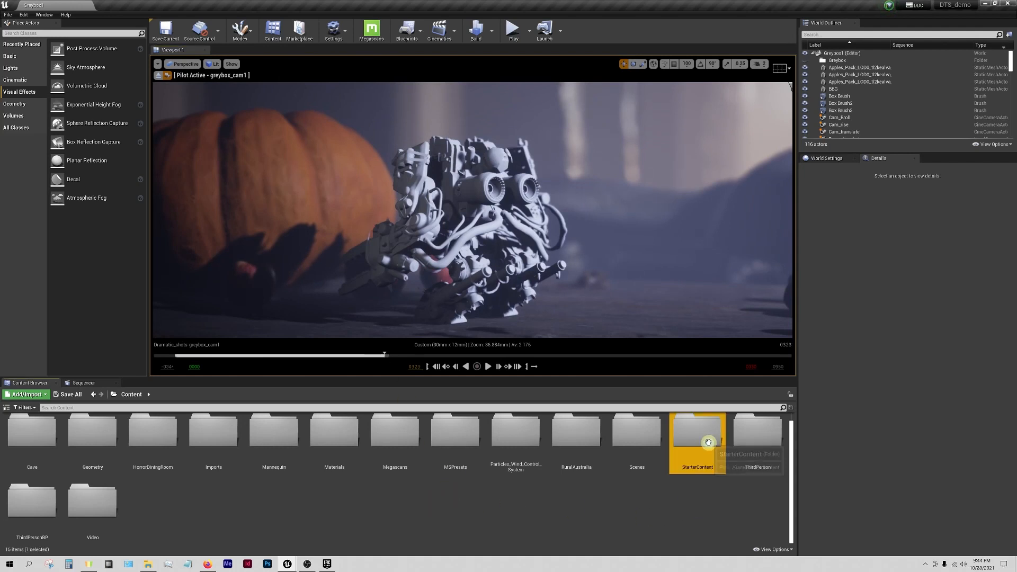
double_click(706, 429)
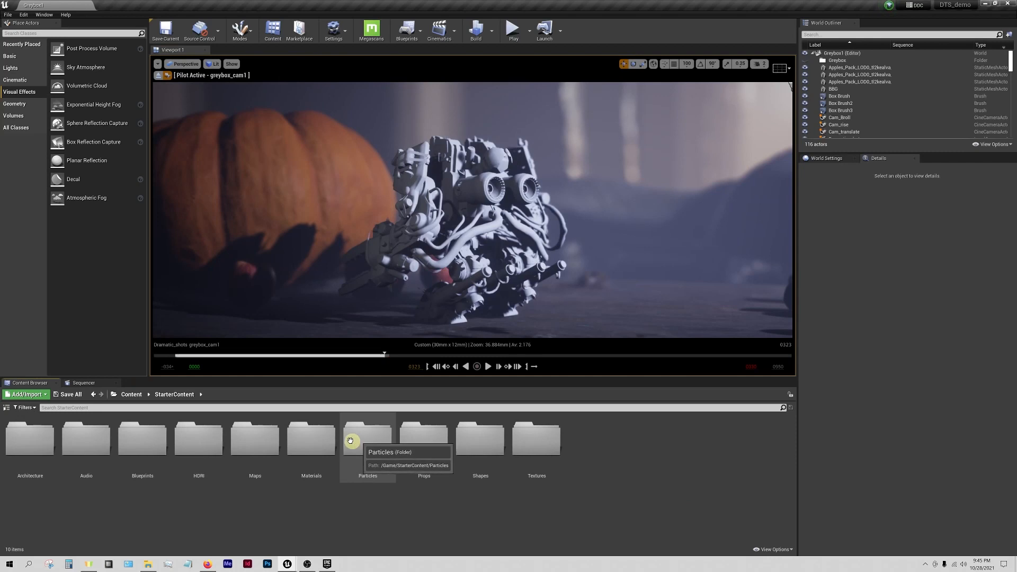
double_click(311, 439)
Apply the M_Metal_Gold material to the figurine beside the pumpkin and check it at an earlier frame.
mouse_move(747, 493)
left_mouse_down()
mouse_move(469, 233)
mouse_move(390, 201)
mouse_move(548, 241)
mouse_move(528, 156)
mouse_move(349, 219)
mouse_move(717, 478)
mouse_move(742, 482)
left_mouse_up()
scroll(742, 482, "down", 1)
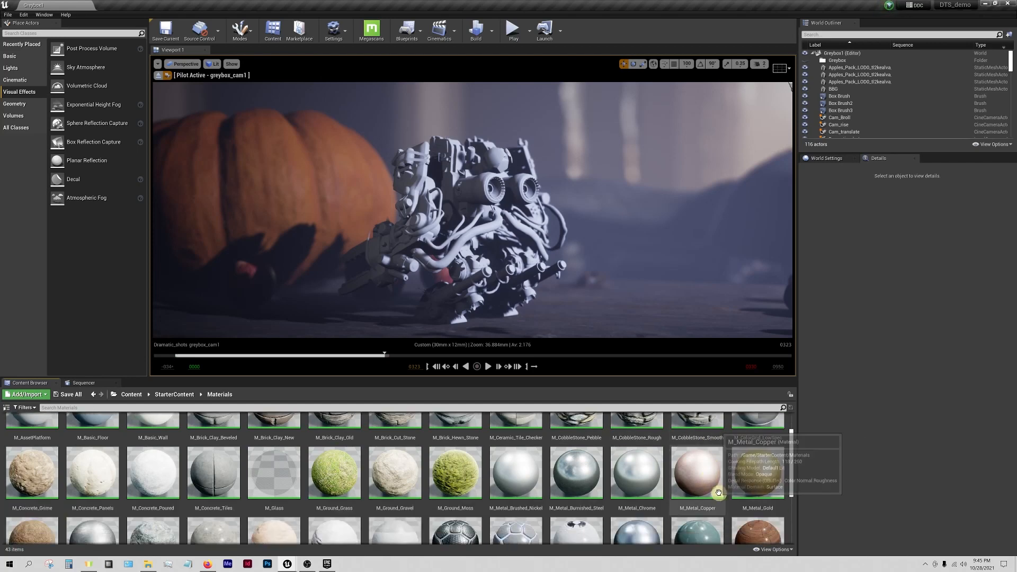
scroll(746, 486, "up", 1)
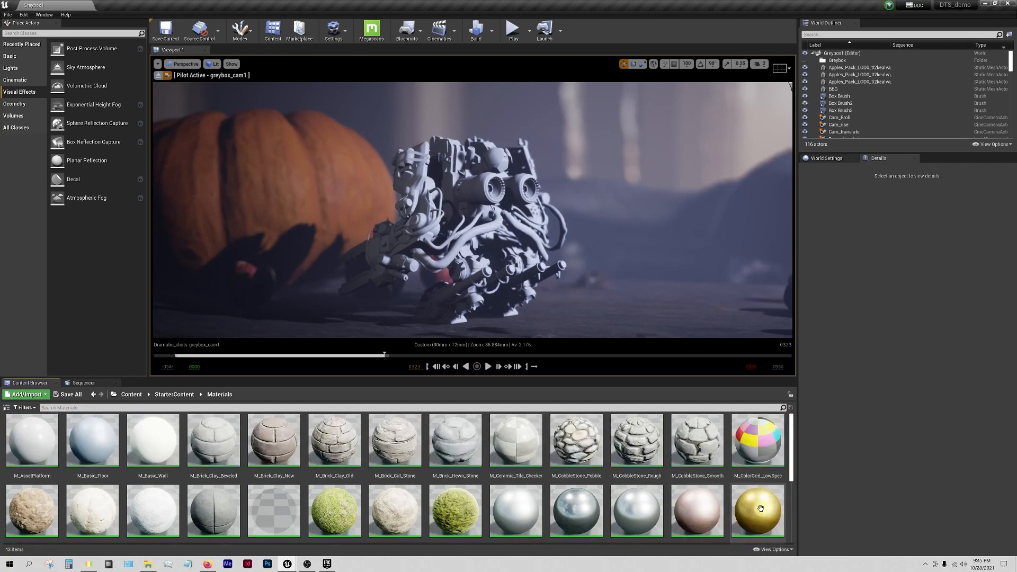
left_click_drag(757, 508, 490, 217)
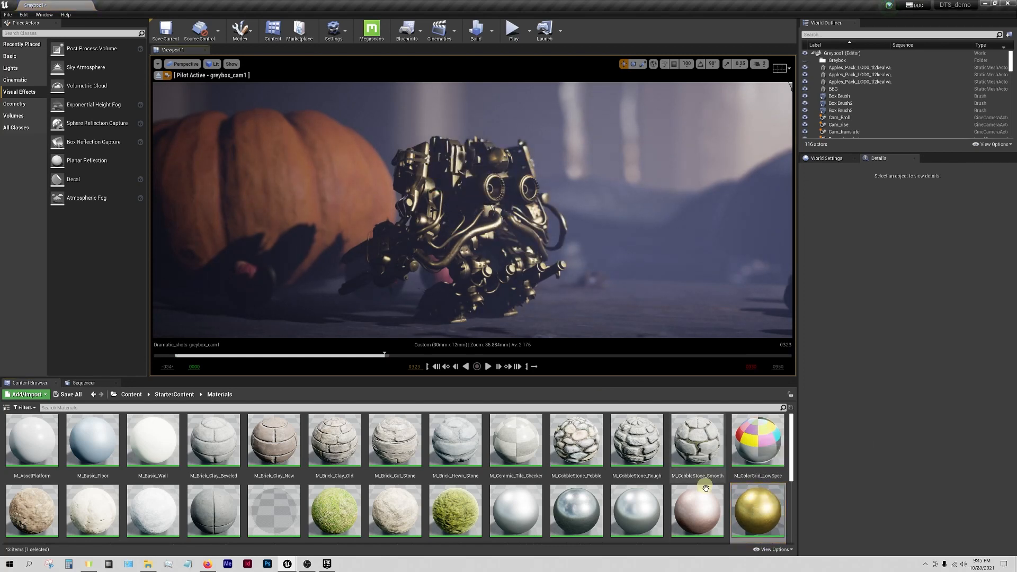
left_click_drag(385, 354, 205, 360)
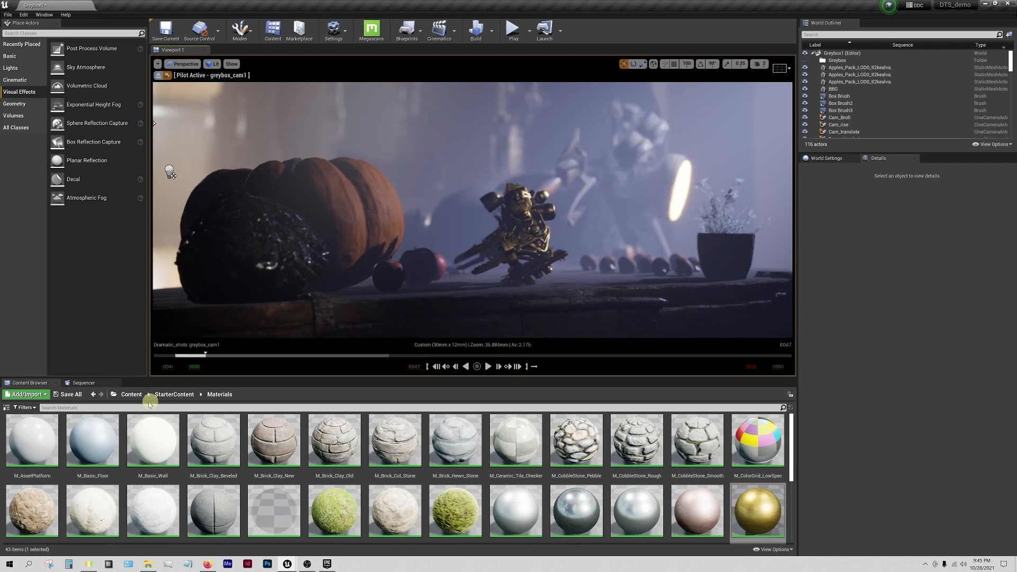
Return the Dramatic_shots sequence to frame 30 and save it.
left_click(83, 382)
left_click(523, 385)
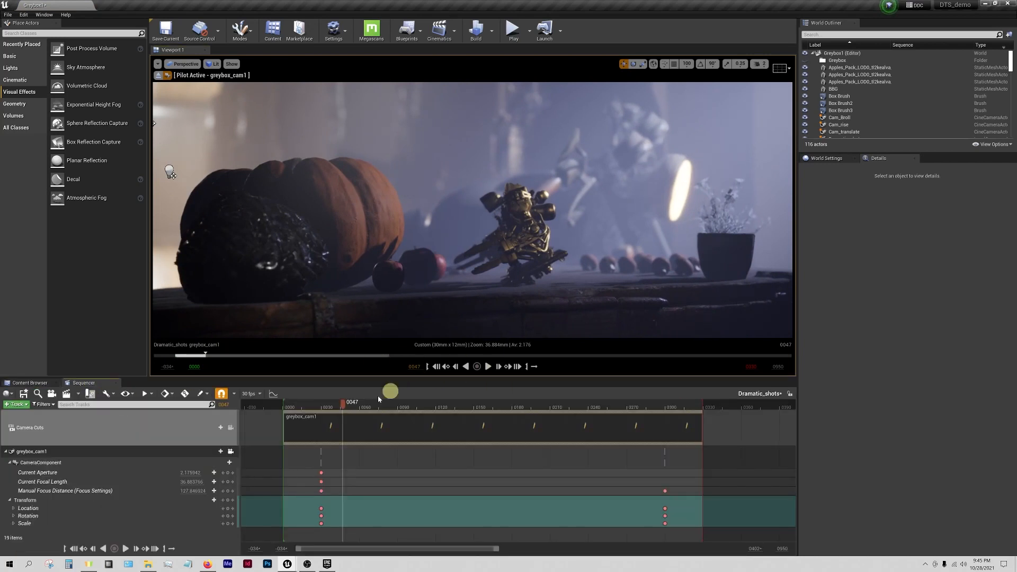
left_click_drag(342, 402, 322, 404)
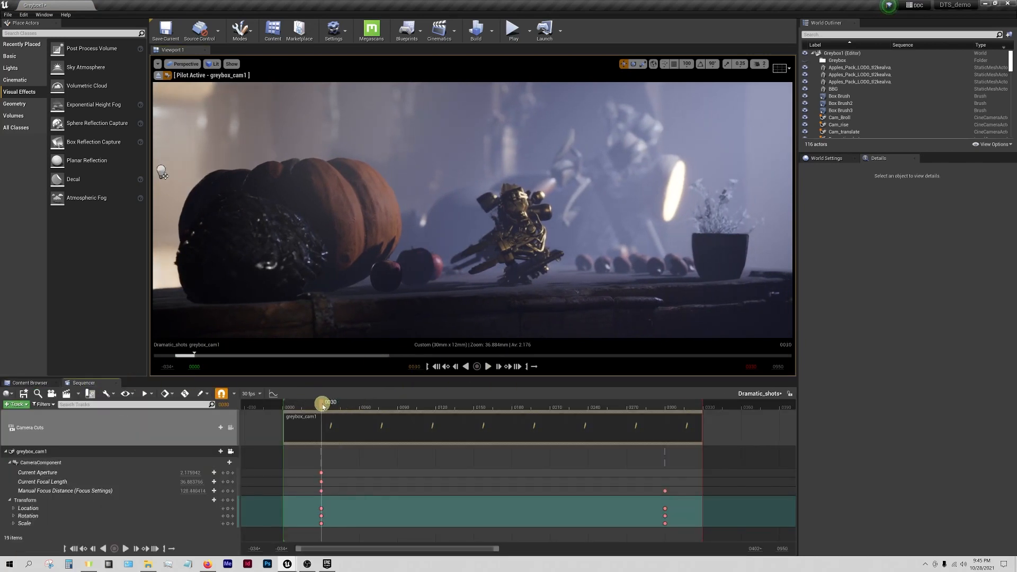
left_click(21, 397)
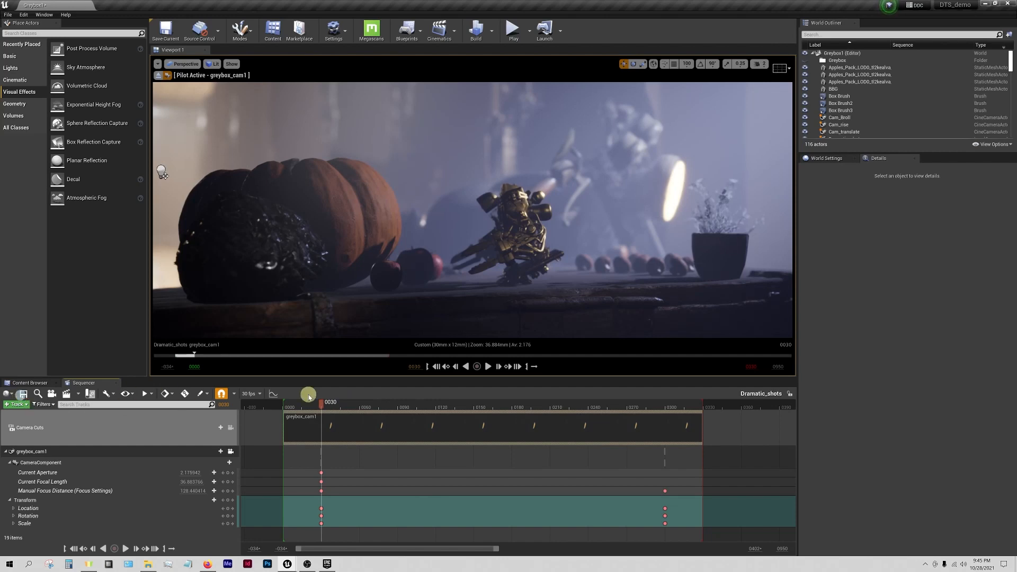
With auto-key enabled at frame 114, raise the camera to a top-down view of the pumpkin and figurine, and play from frame 30.
left_click_drag(321, 405, 297, 424)
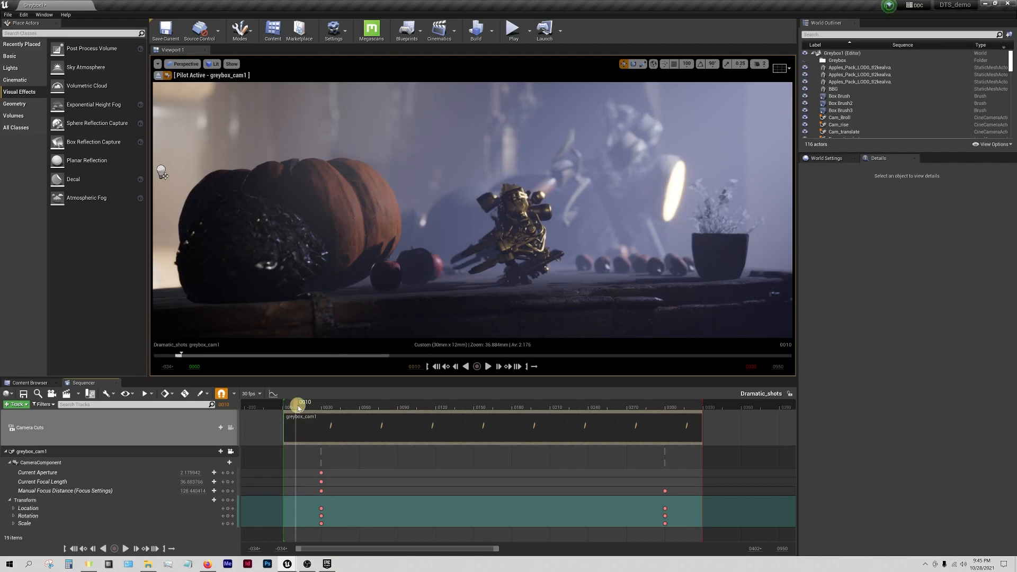
left_click_drag(295, 404, 423, 438)
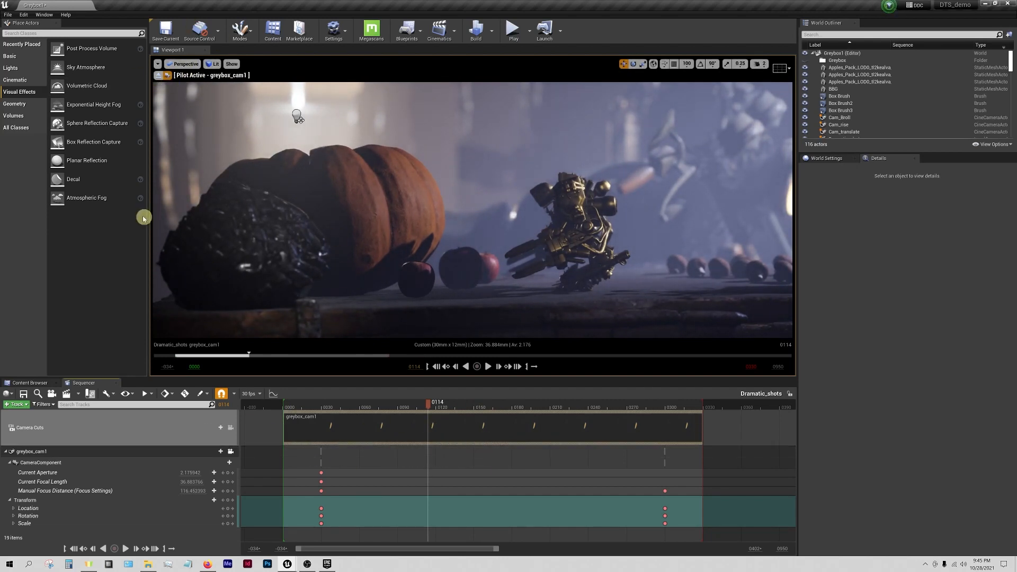
left_click(185, 393)
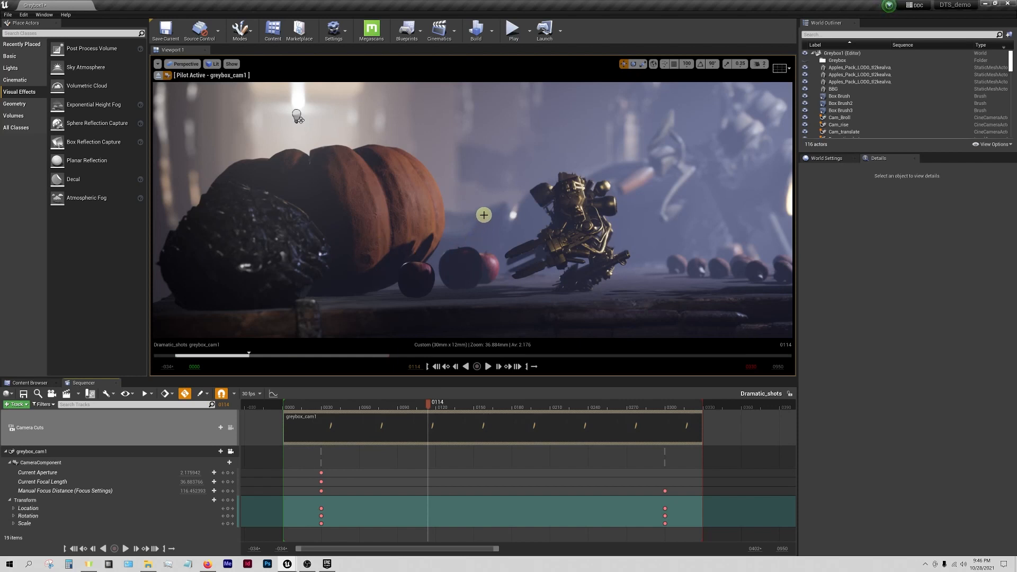
left_click_drag(484, 217, 472, 275)
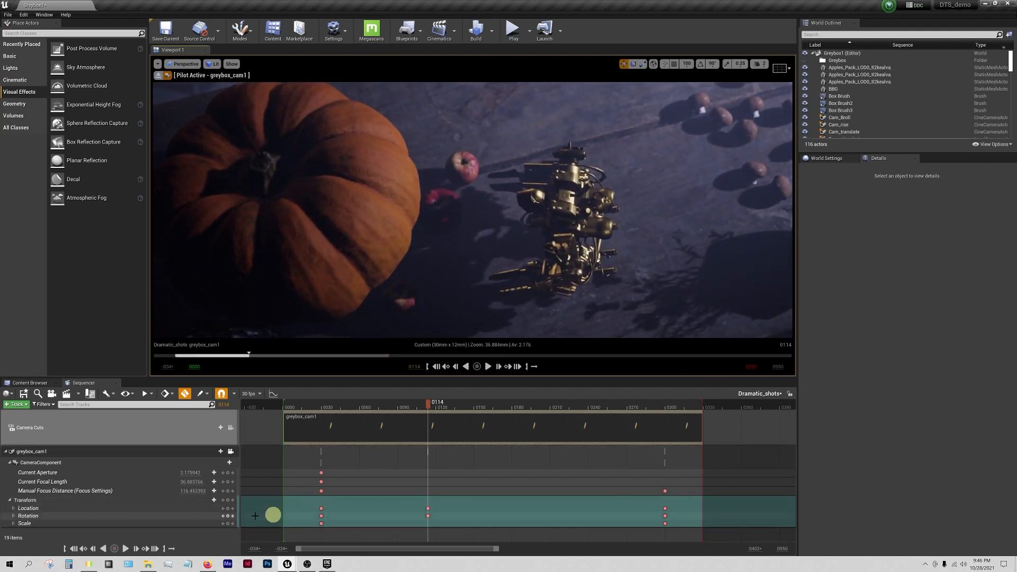
left_click_drag(451, 411, 324, 377)
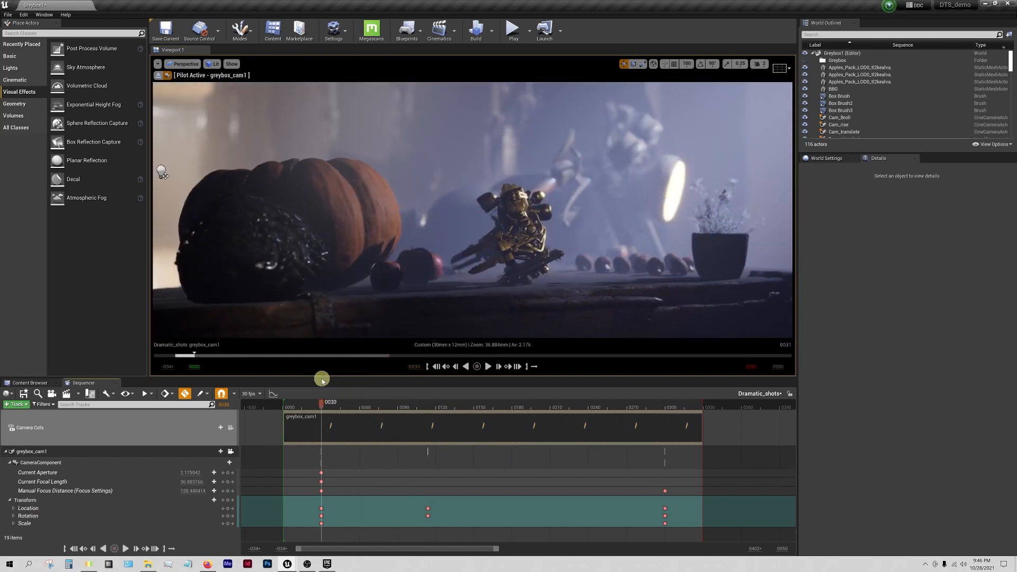
left_click(488, 367)
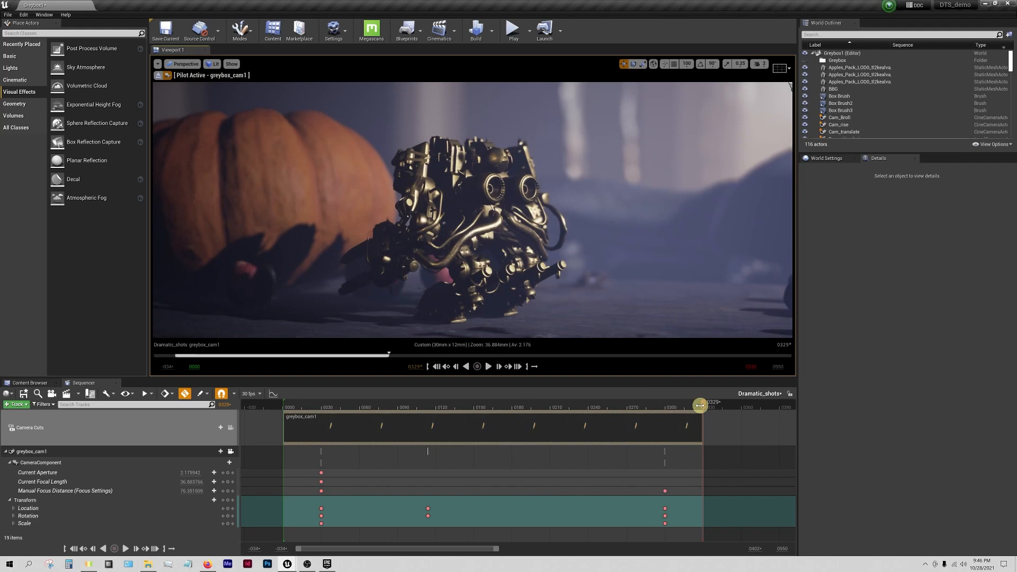
Move the Manual Focus Distance key from frame 300 to frame 330.
left_click_drag(701, 404, 666, 408)
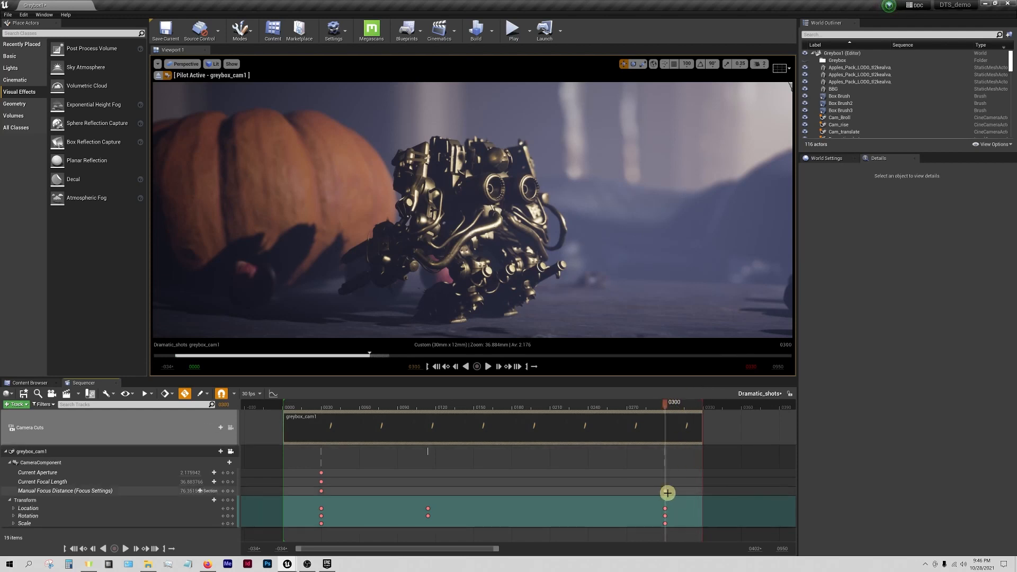
mouse_move(667, 407)
left_mouse_down()
mouse_move(702, 405)
mouse_move(665, 417)
left_mouse_up()
left_click_drag(665, 490, 700, 491)
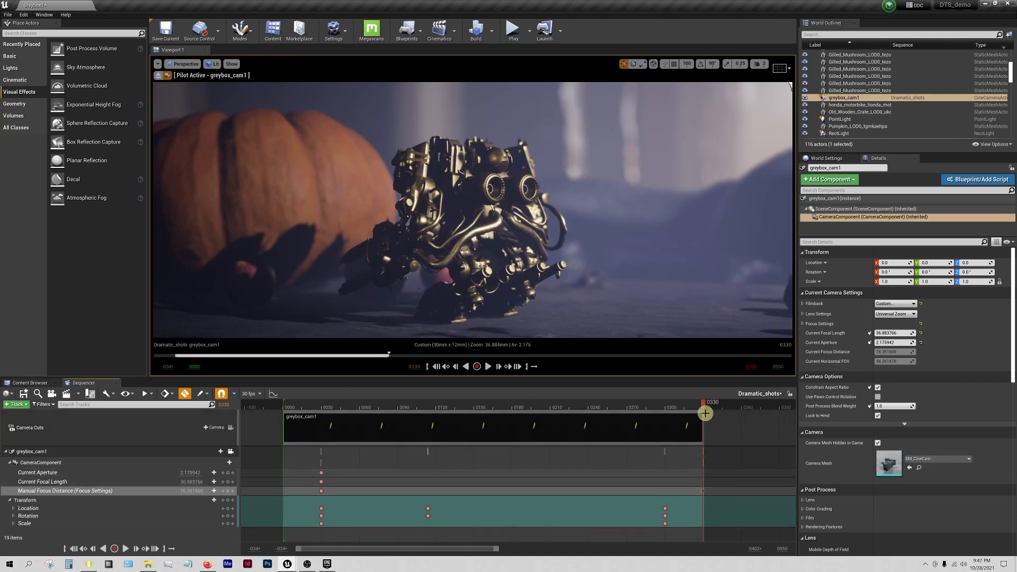
Copy the Manual Focus Distance value from frame 30 and key it at frame 300.
left_click_drag(683, 409, 665, 419)
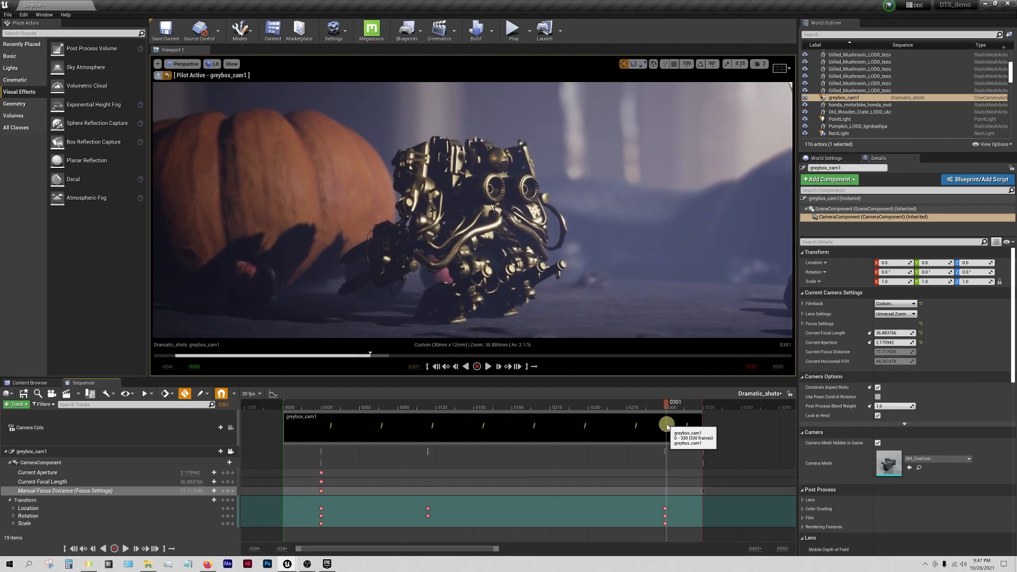
left_click_drag(665, 404, 319, 422)
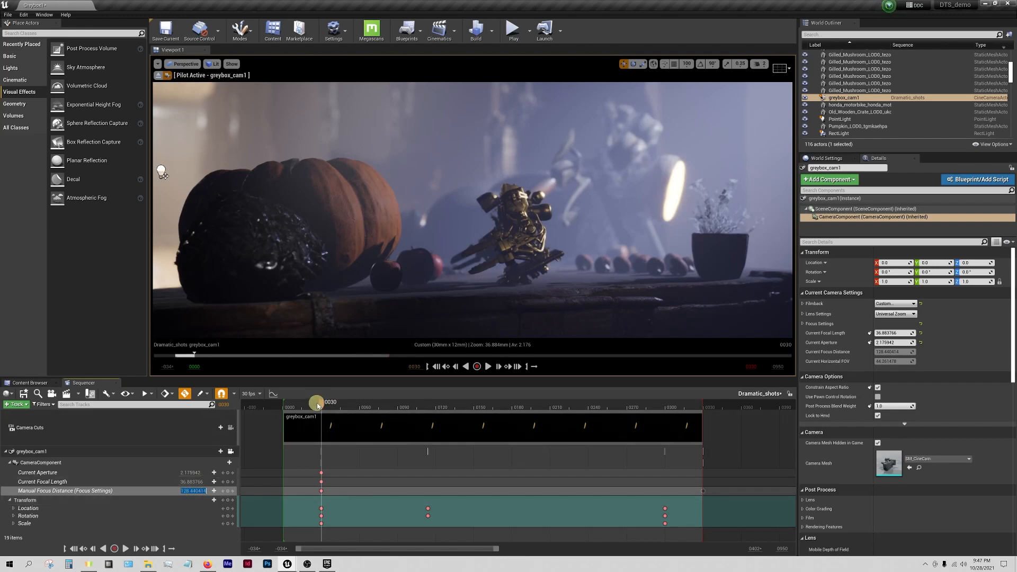
left_click_drag(320, 408, 666, 412)
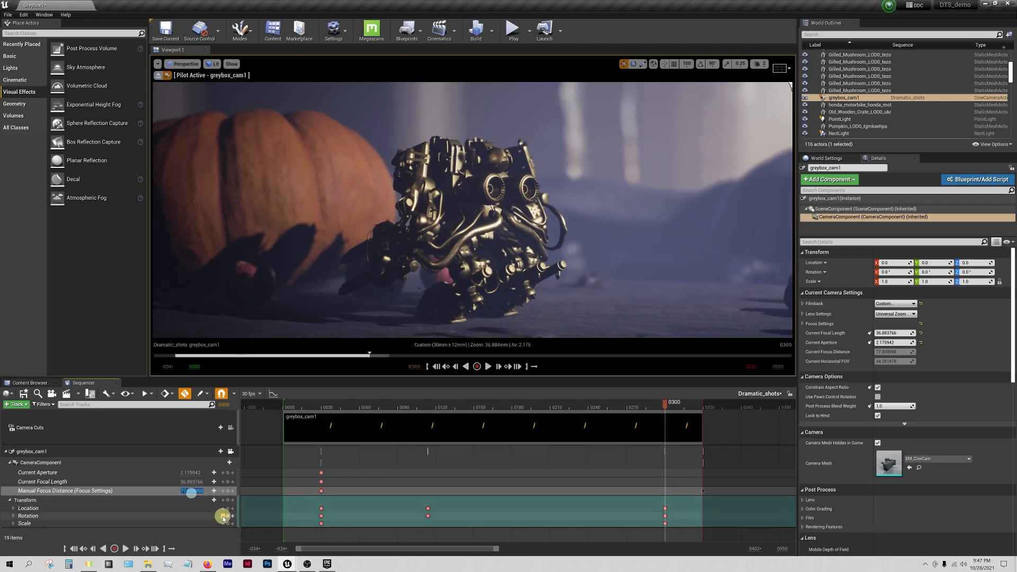
key("Return")
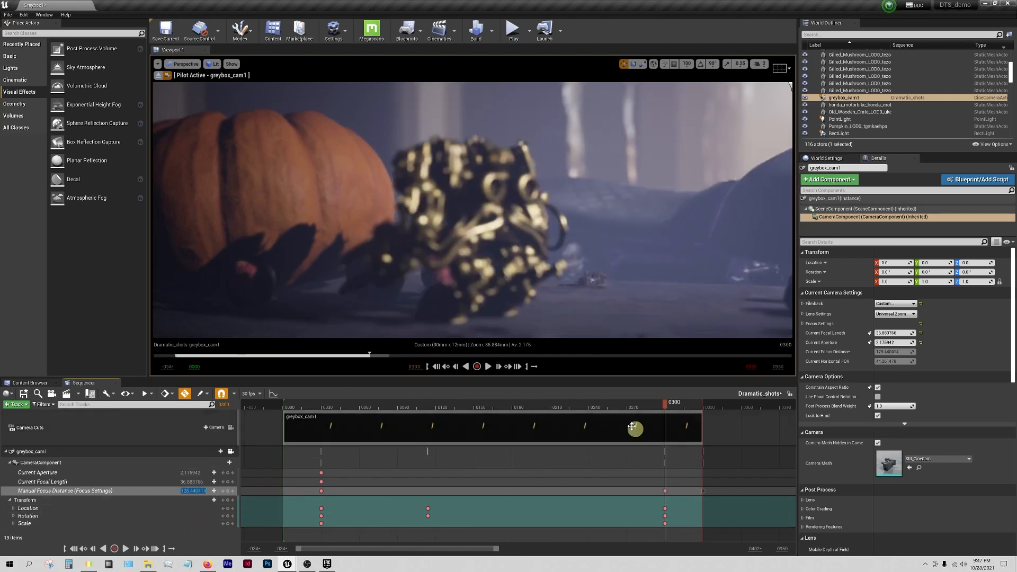
Play the sequence to review the focus pull and return the playhead to about frame 30.
left_click_drag(664, 410, 410, 411)
left_click(489, 366)
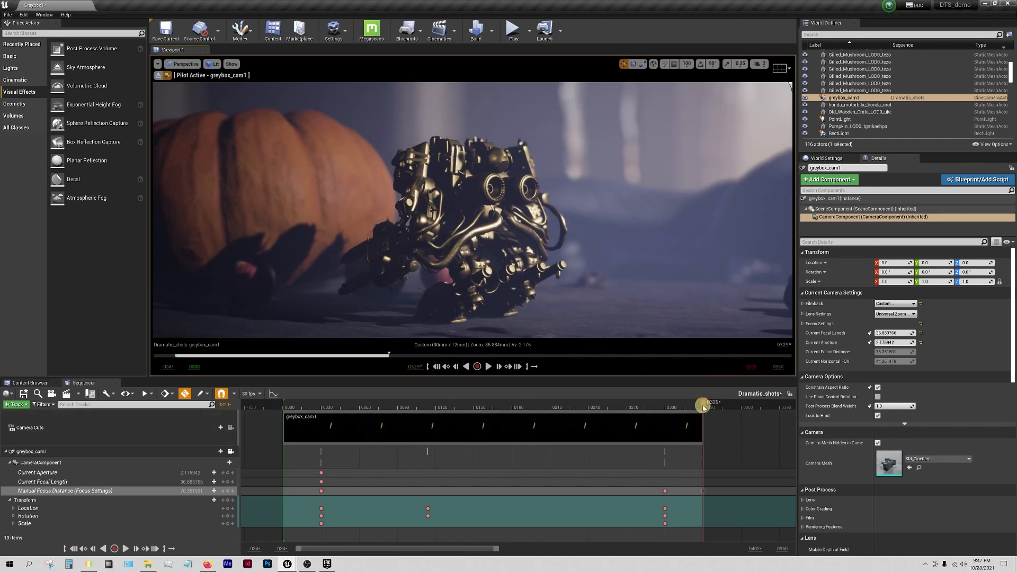
left_click_drag(700, 406, 321, 408)
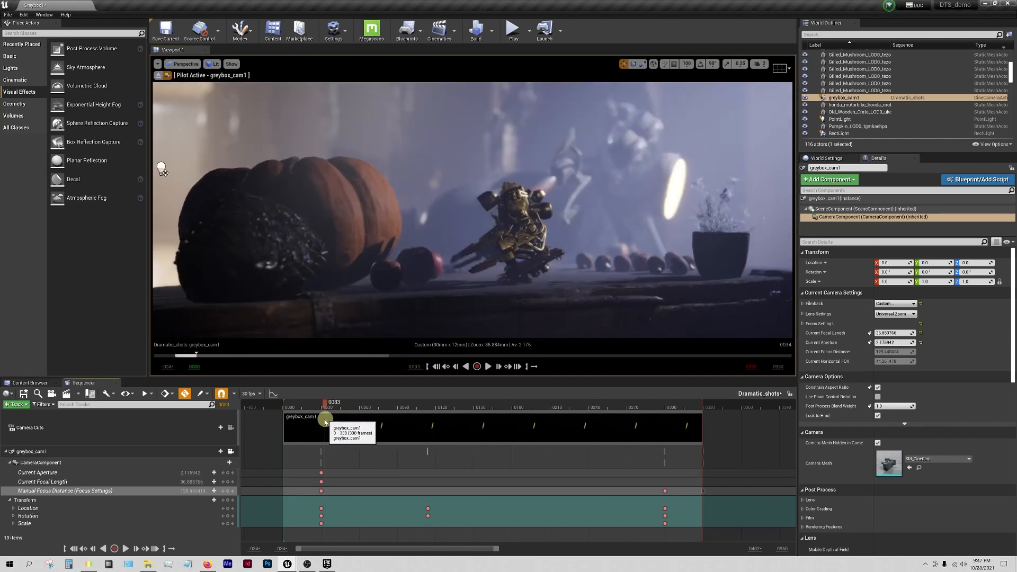
Stop piloting greybox_cam1 to view its motion path from outside, and switch back to the camera's view.
left_click(158, 76)
key("s")
right_click_drag(471, 253, 395, 255)
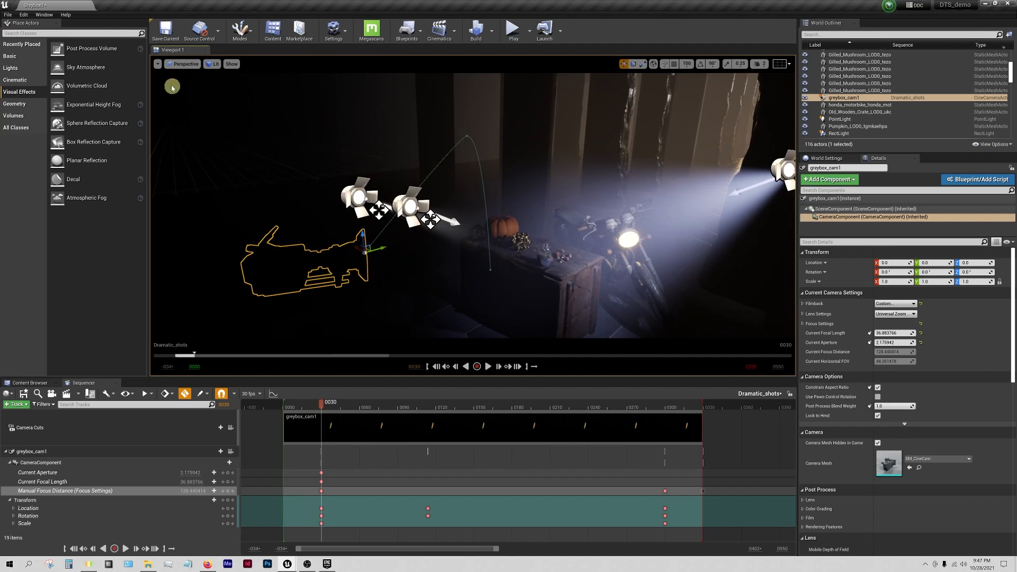
left_click(183, 64)
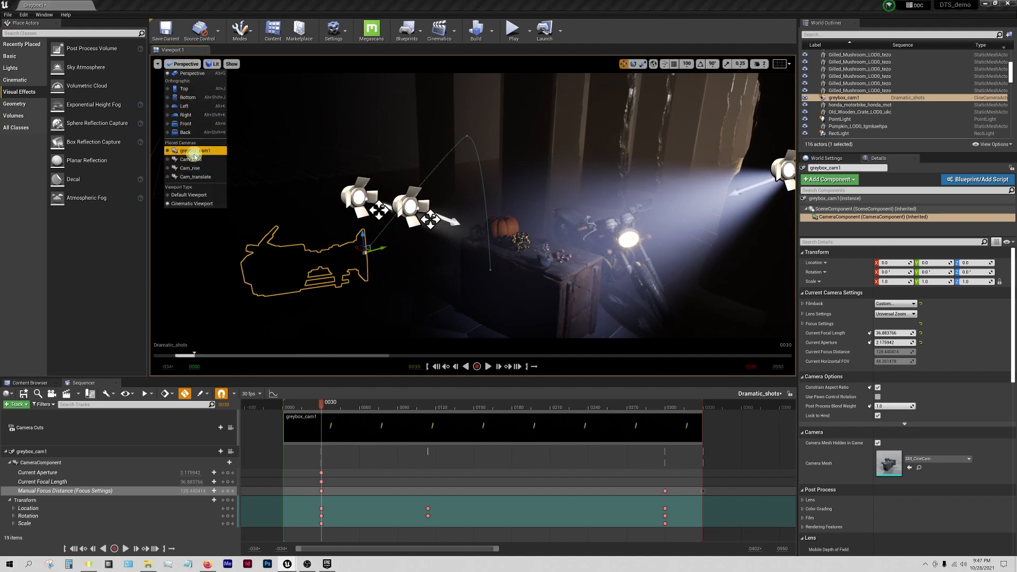
left_click(194, 151)
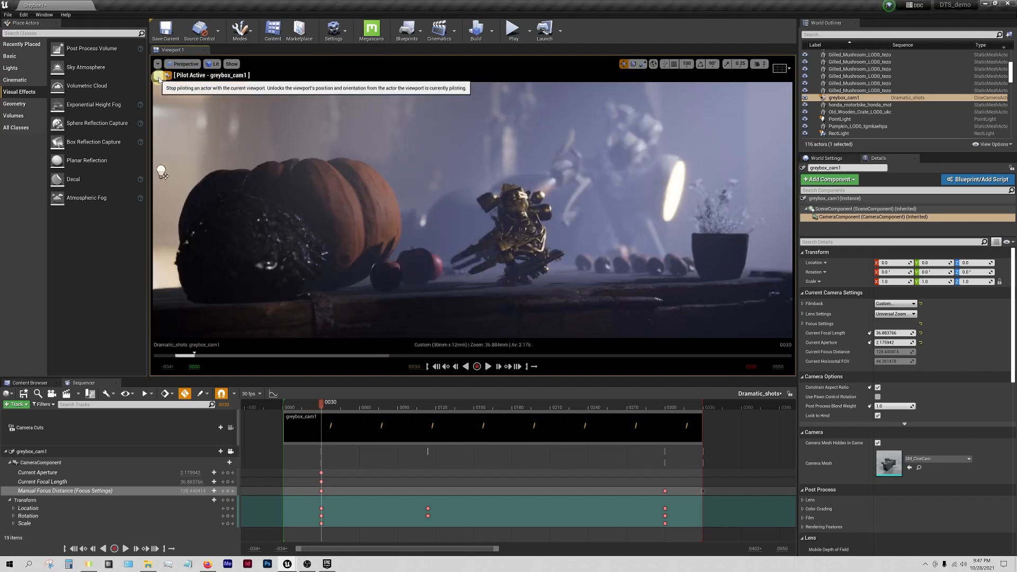
Leave the greybox_cam1 view for an outside view of its path and play the camera move from frame 30.
left_click(184, 64)
left_click(155, 78)
left_click(156, 78)
right_click_drag(378, 211, 297, 233)
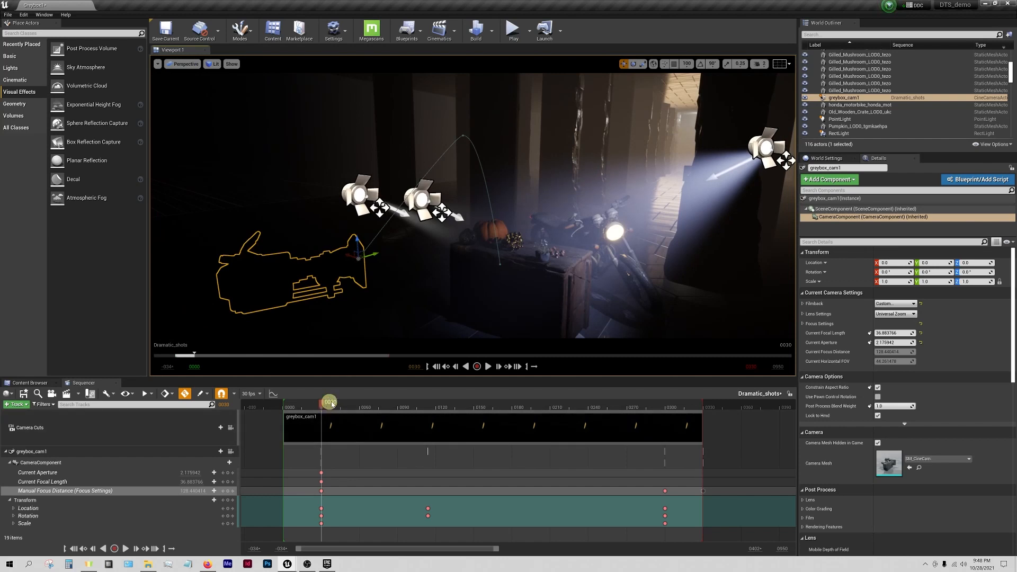
left_click(488, 367)
left_click(489, 366)
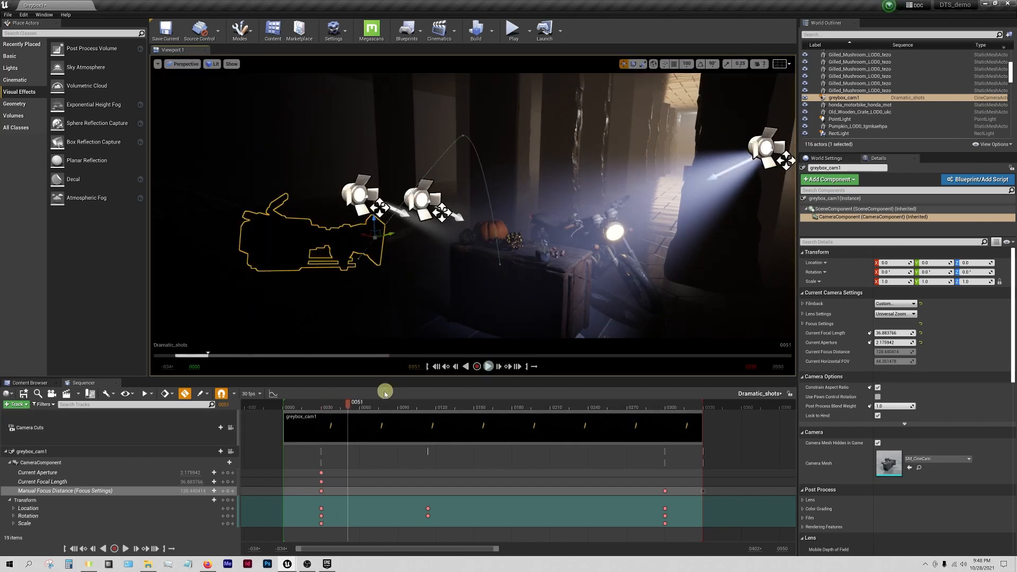
Scrub the sequence between about frames 51 and 248 and examine greybox_cam1's motion along its path from outside.
left_click_drag(353, 407, 594, 424)
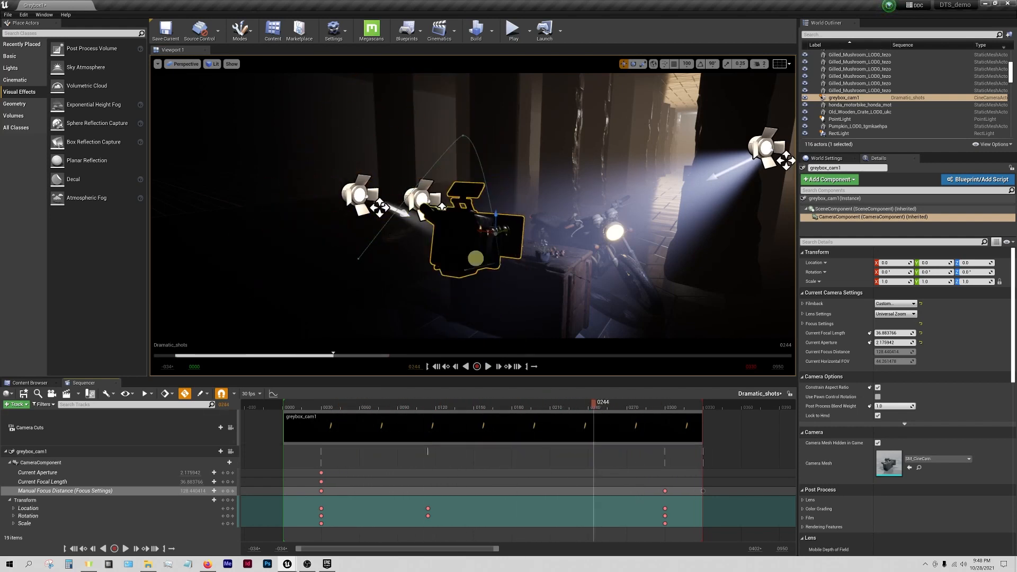
right_click_drag(519, 241, 574, 236)
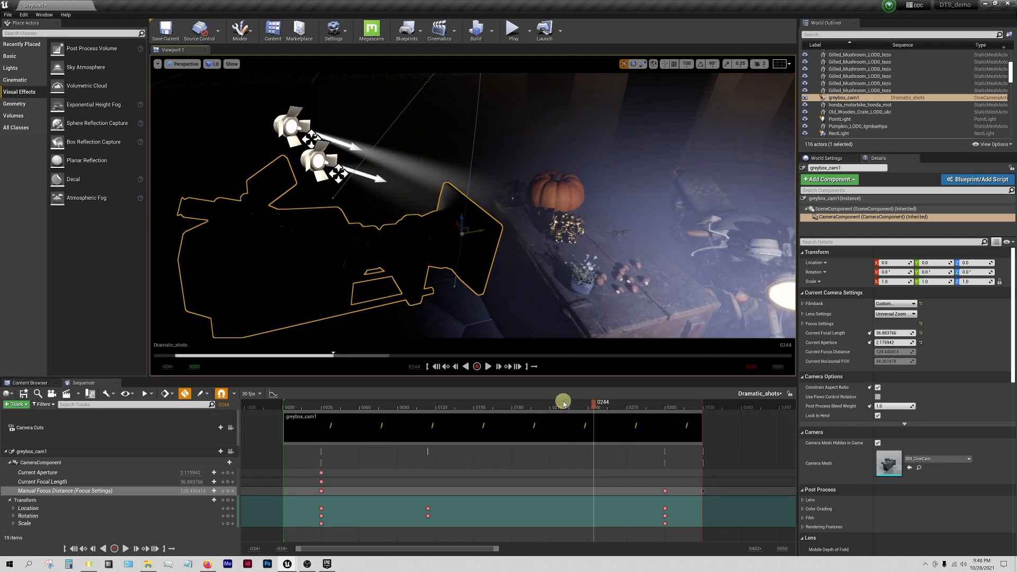
left_click_drag(512, 403, 429, 399)
key("s")
right_click_drag(536, 283, 479, 211)
left_click_drag(429, 408, 599, 415)
Look through greybox_cam1 again and play the sequence twice from frame 30 to review the shot.
left_click(185, 64)
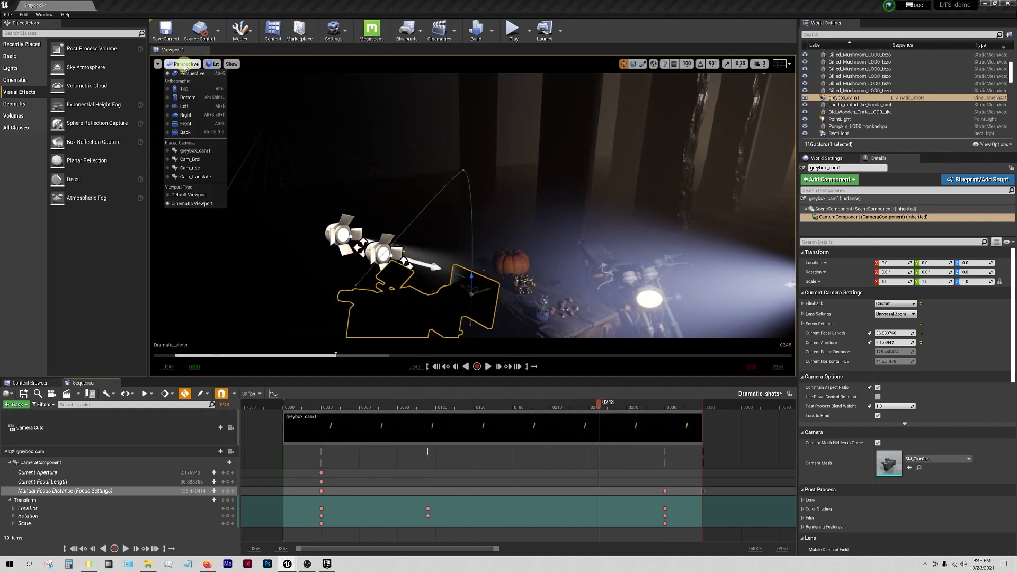
left_click(188, 150)
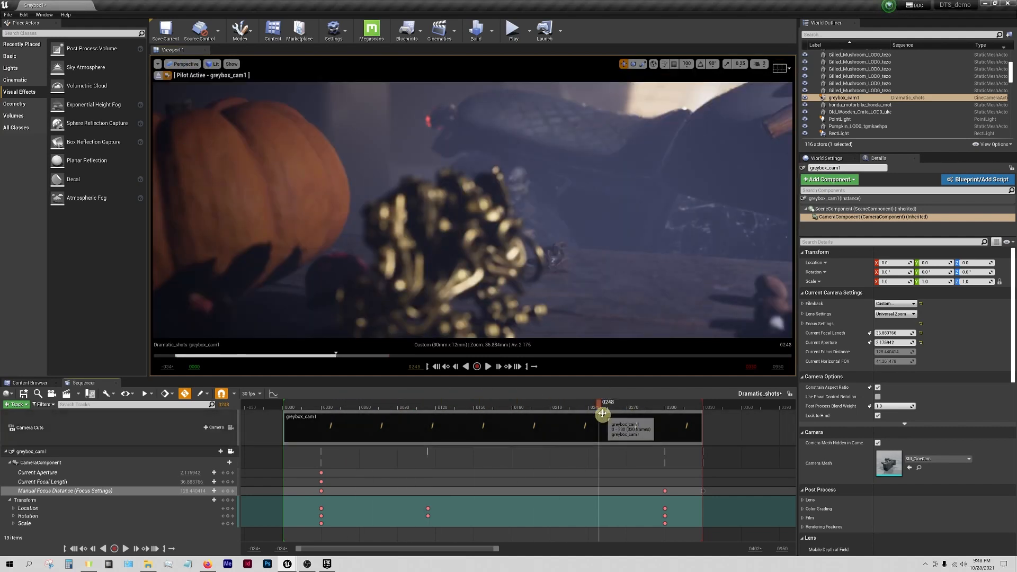
left_click_drag(599, 409, 321, 405)
left_click(488, 367)
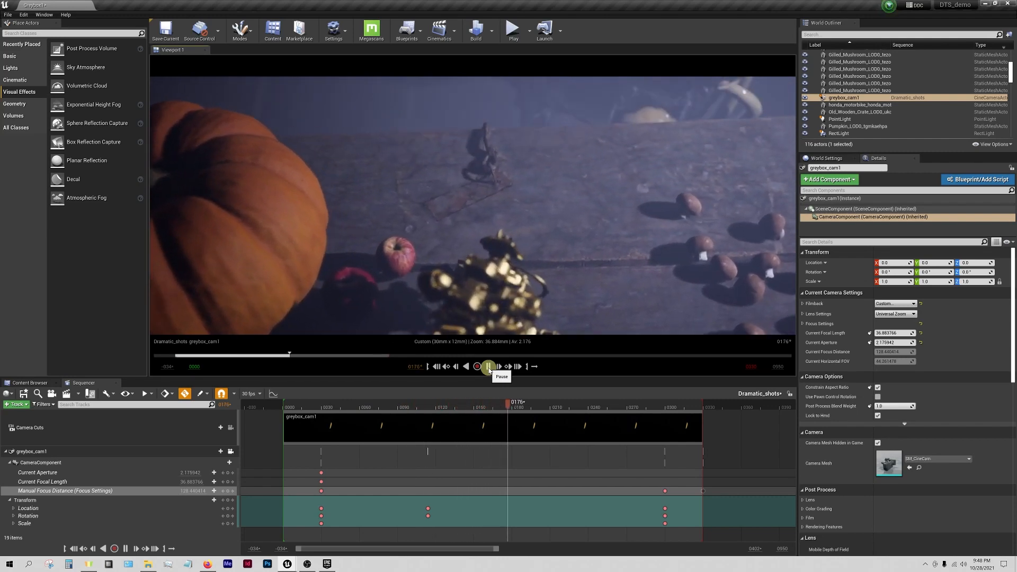
left_click_drag(535, 402, 322, 415)
left_click(488, 367)
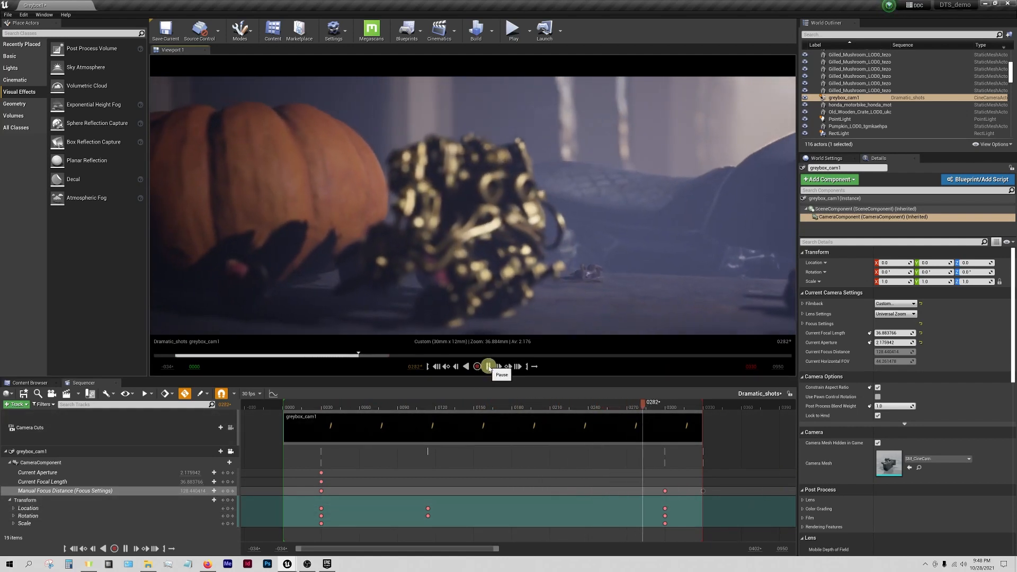
left_click(489, 366)
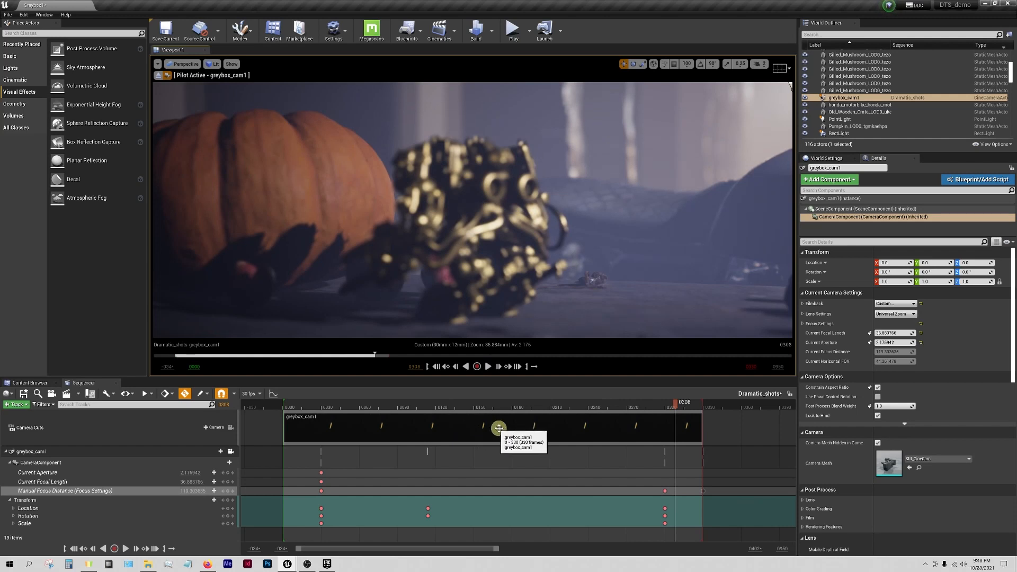
Open the sequence's curve editor and examine all of greybox_cam1's animation curves.
left_click(273, 396)
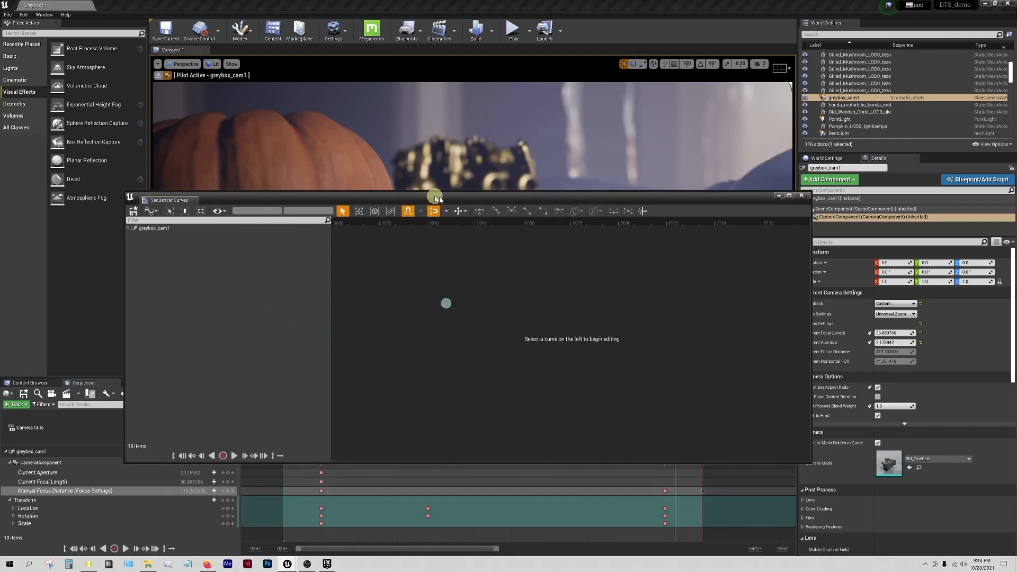
left_click(170, 233)
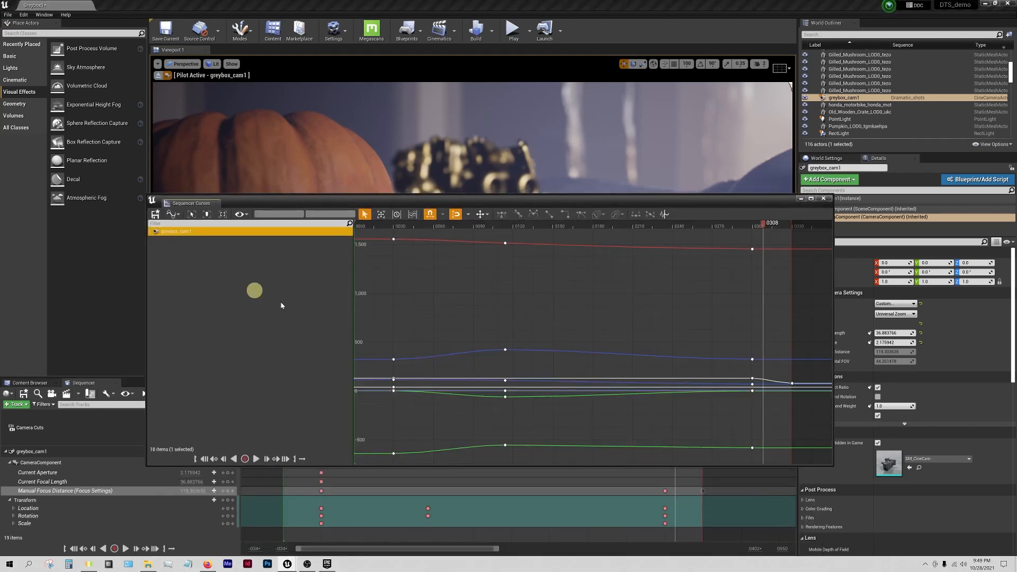
left_click_drag(281, 198, 224, 150)
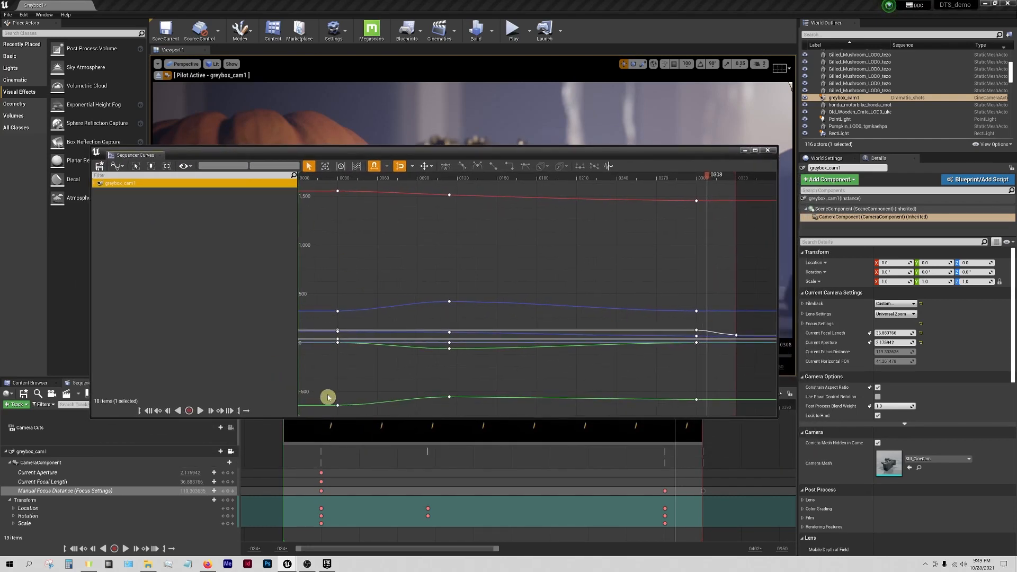
key("f")
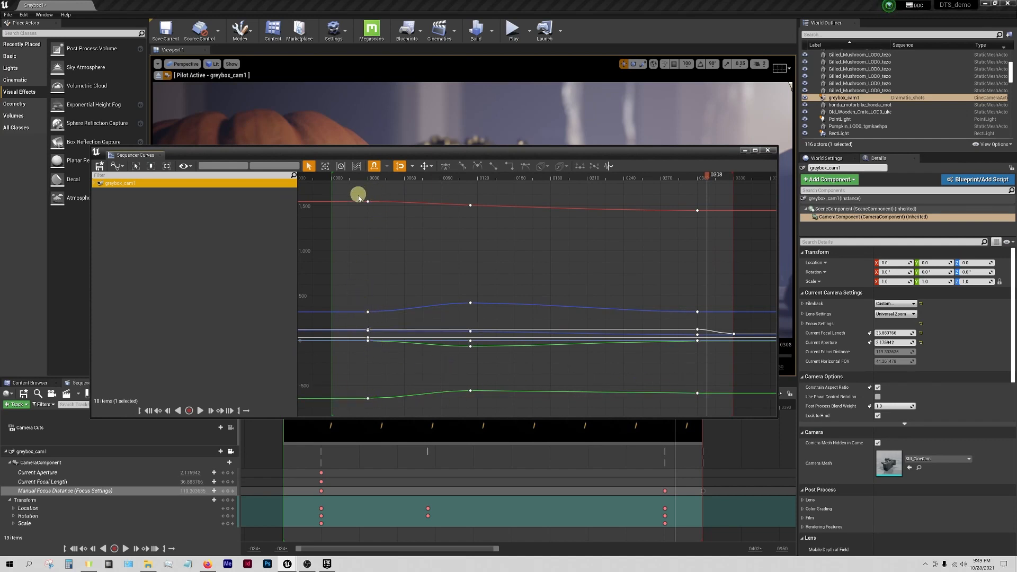
key("f")
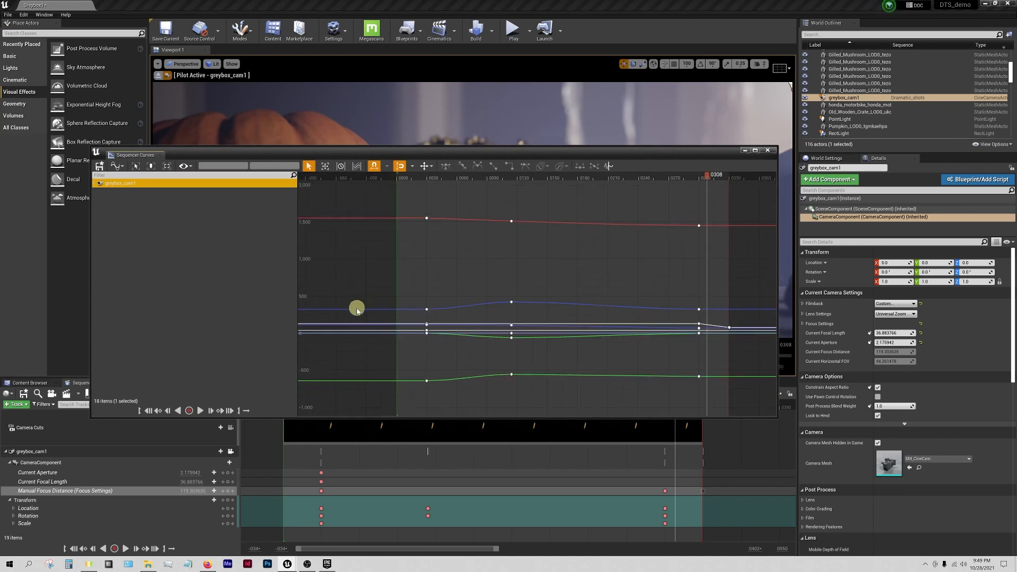
Isolate greybox_cam1's Transform Location curves in the curve editor for inspection.
left_click(337, 310)
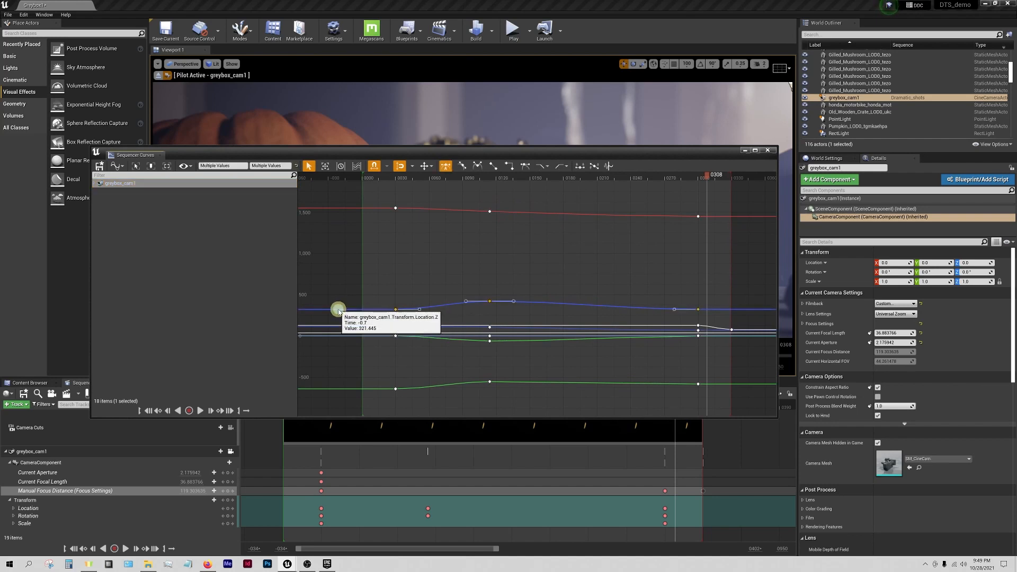
left_click(94, 184)
left_click(98, 201)
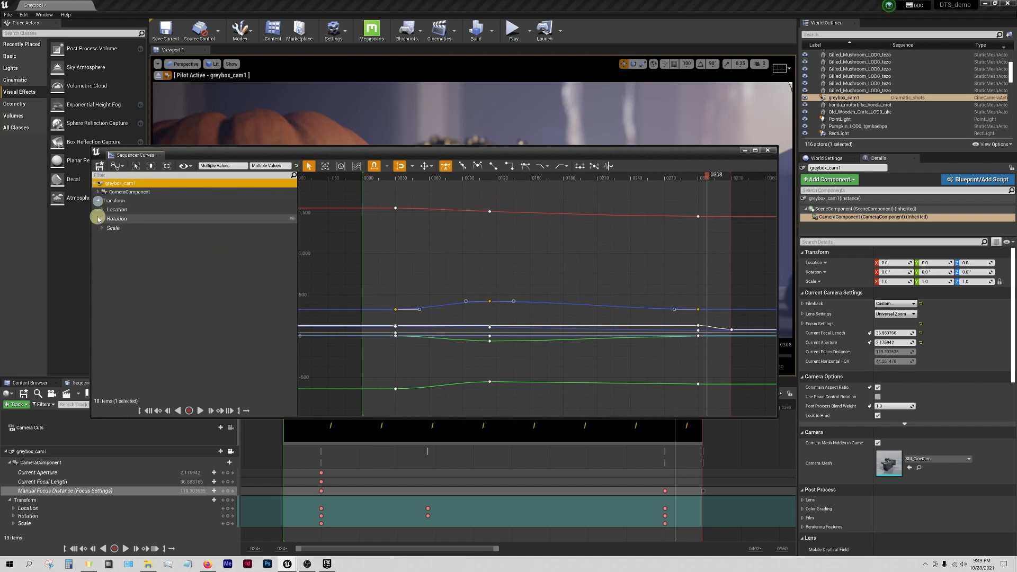
left_click(101, 210)
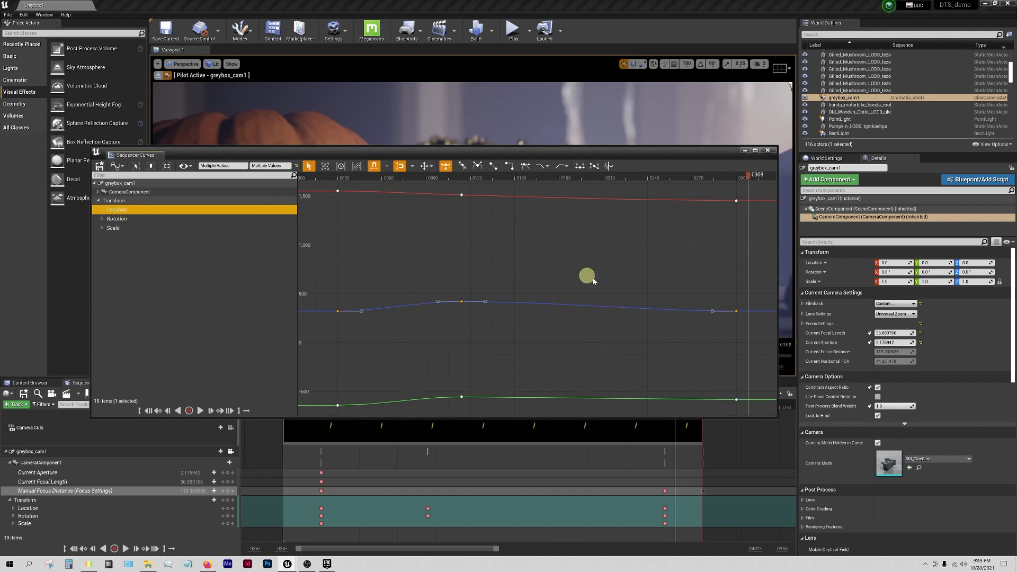
left_click(458, 348)
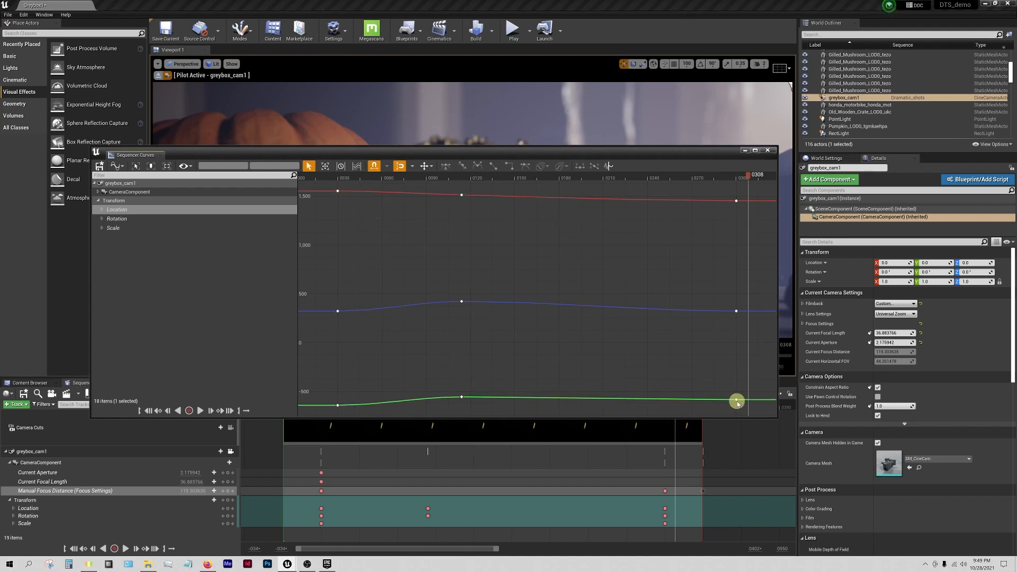
Set all of greybox_cam1's Location keys to linear interpolation and put the curve editor away.
scroll(738, 403, "down", 2)
left_click_drag(743, 410, 403, 214)
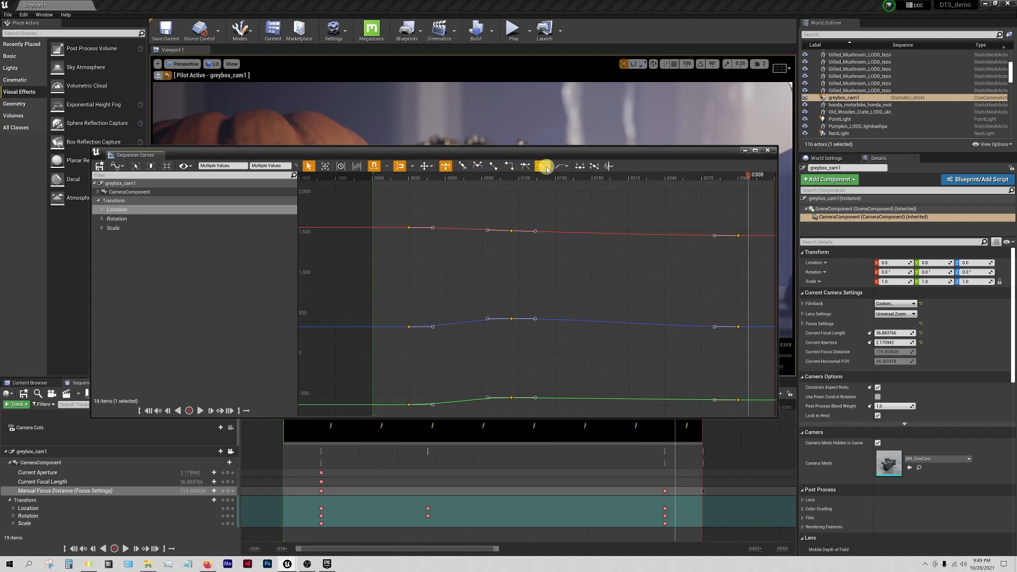
left_click(492, 167)
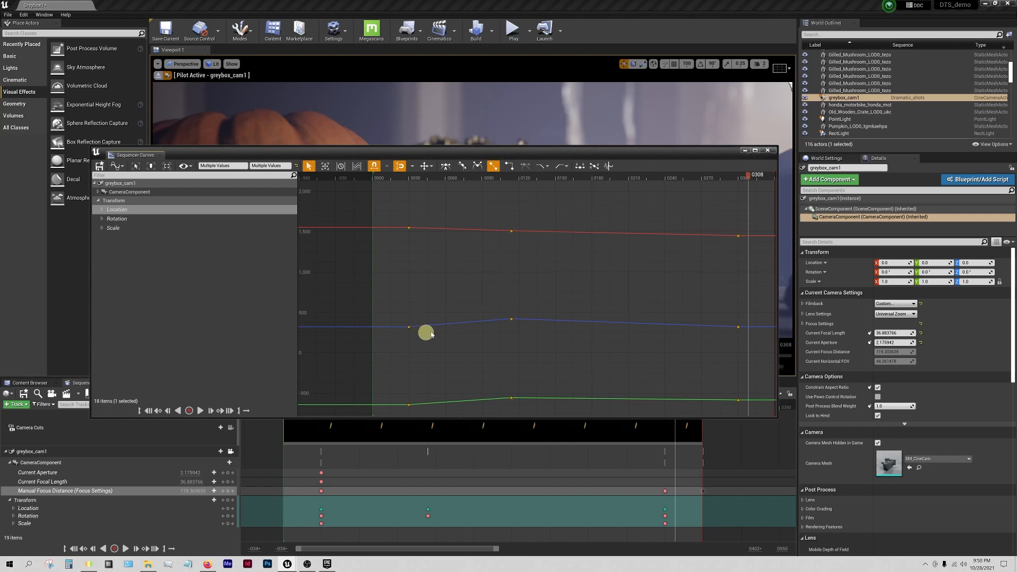
left_click_drag(747, 150, 746, 148)
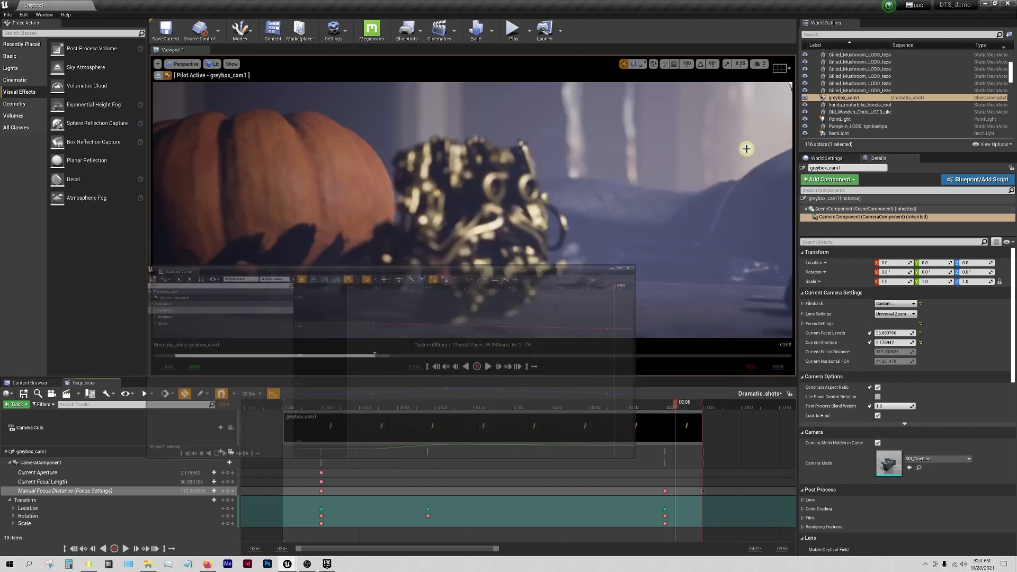
Play the sequence from about frame 30 to judge the camera move with linear Location keys.
left_click_drag(677, 405, 318, 408)
left_click(488, 369)
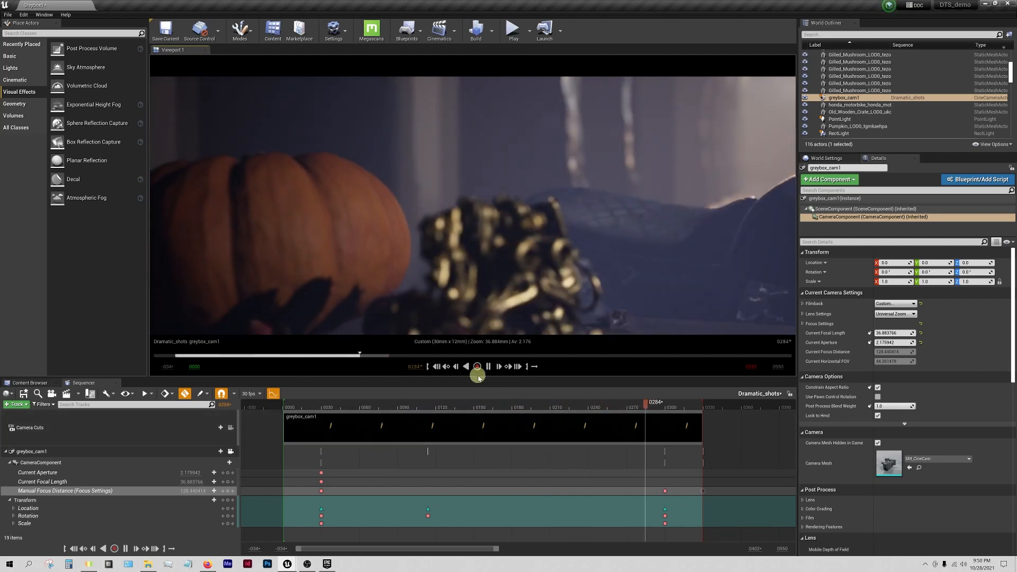
left_click(488, 366)
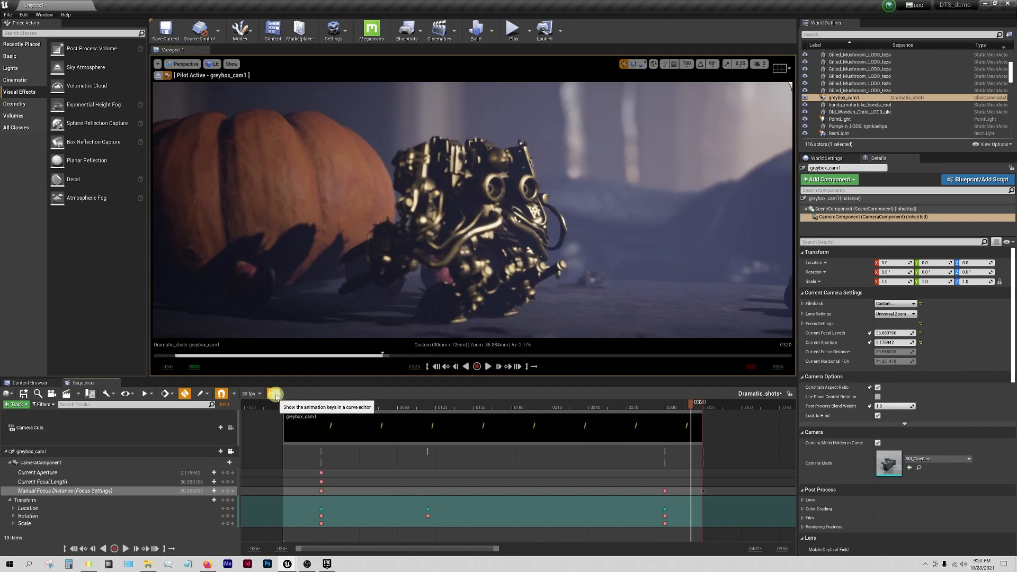
Reopen the curve editor and inspect greybox_cam1's individual Rotation curves and its CameraComponent curves.
left_click(273, 394)
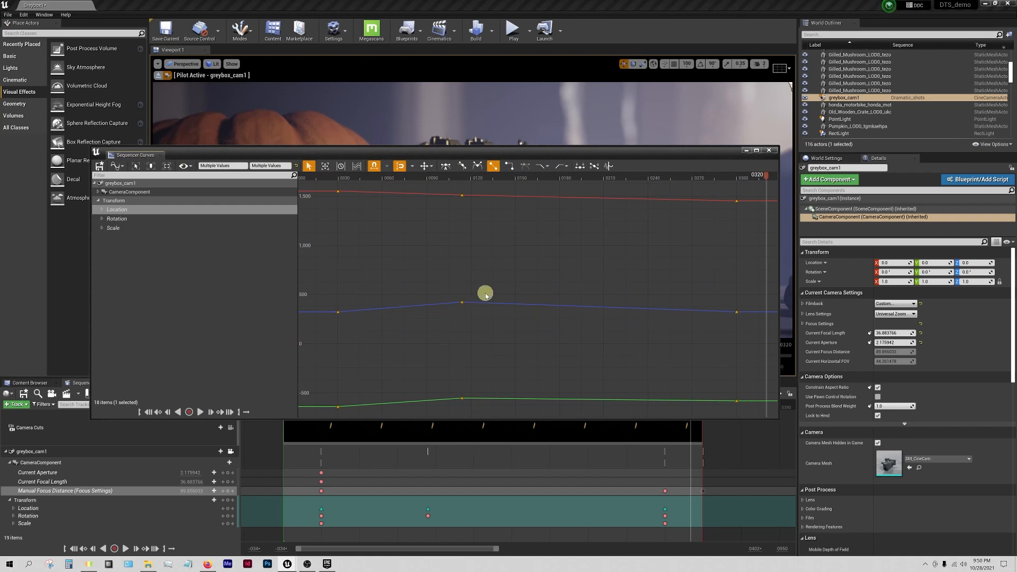
left_click(103, 219)
left_click(122, 228)
left_click(122, 239)
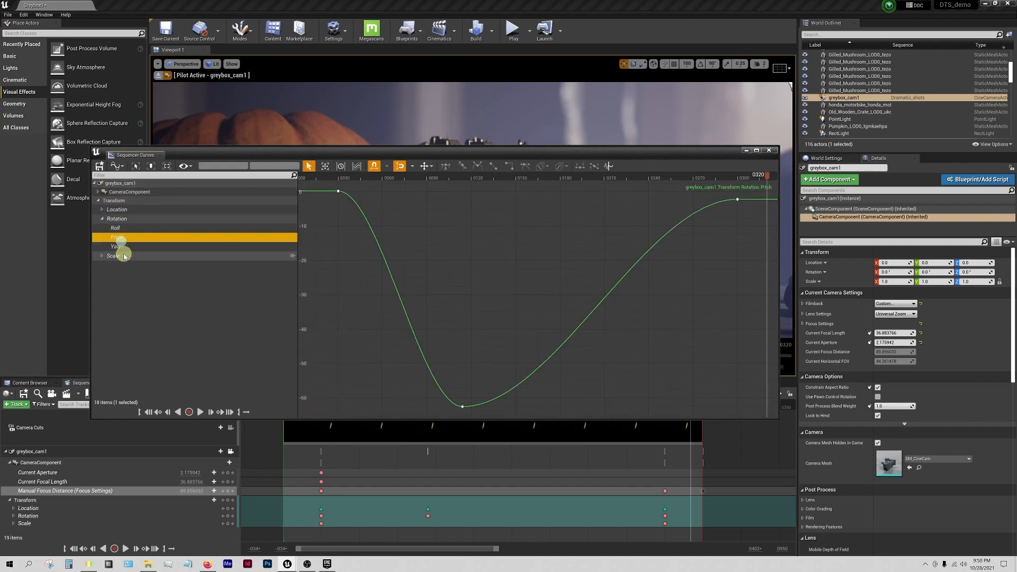
left_click(138, 246)
left_click(124, 237)
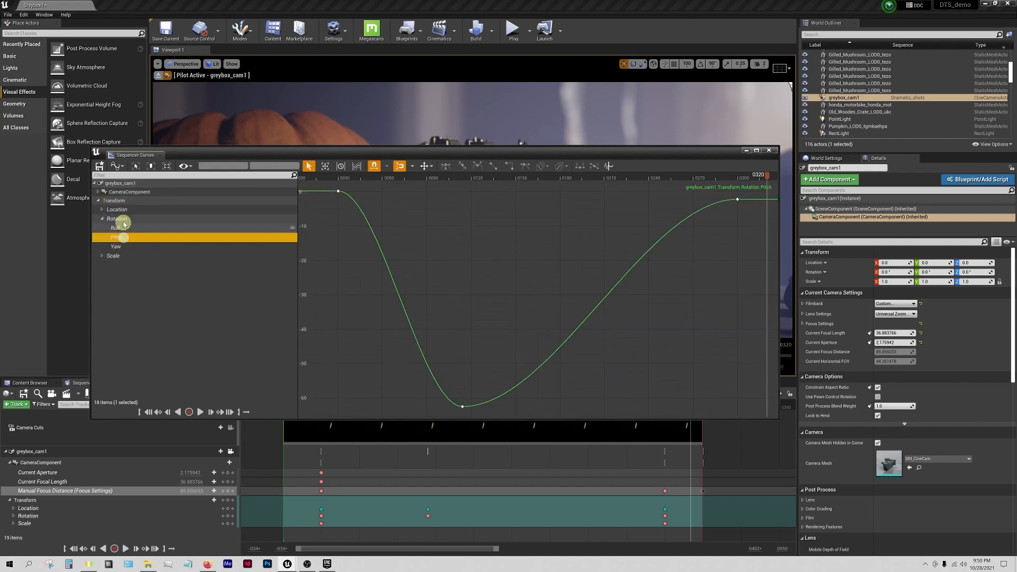
left_click(124, 192)
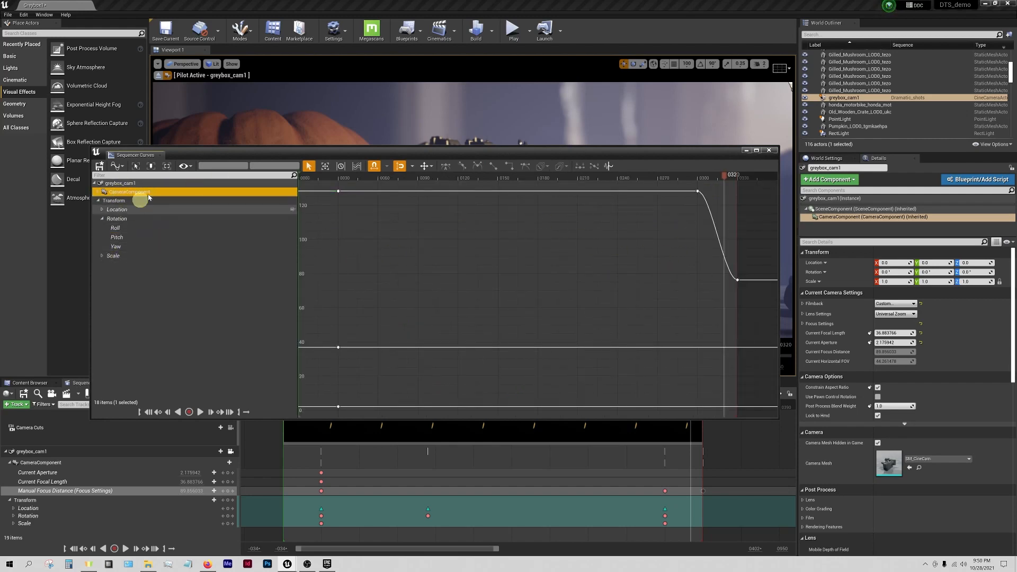
left_click(746, 152)
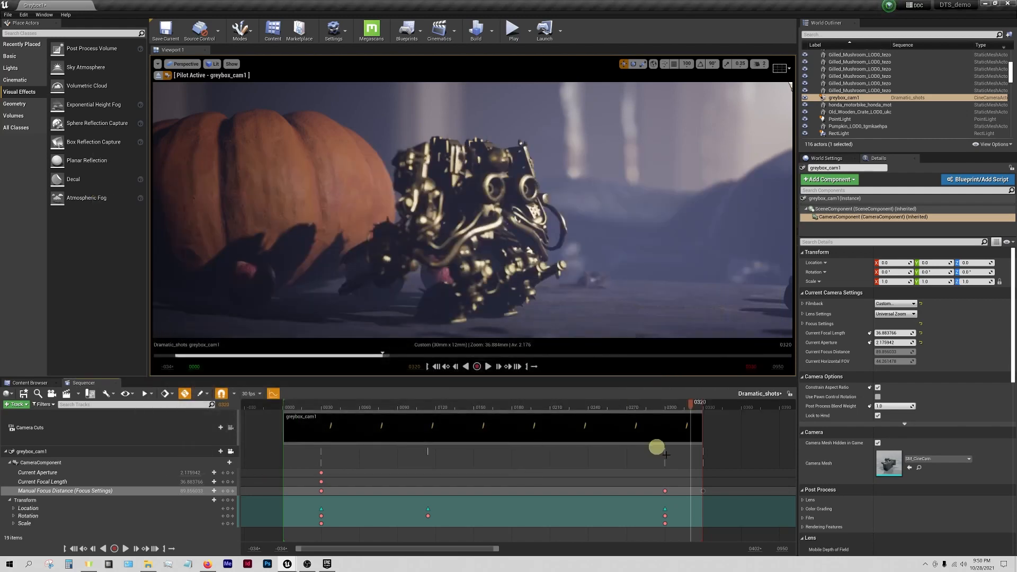
Set all of greybox_cam1's Location keys back to automatic cubic interpolation in the curve editor.
left_click_drag(694, 407, 480, 407)
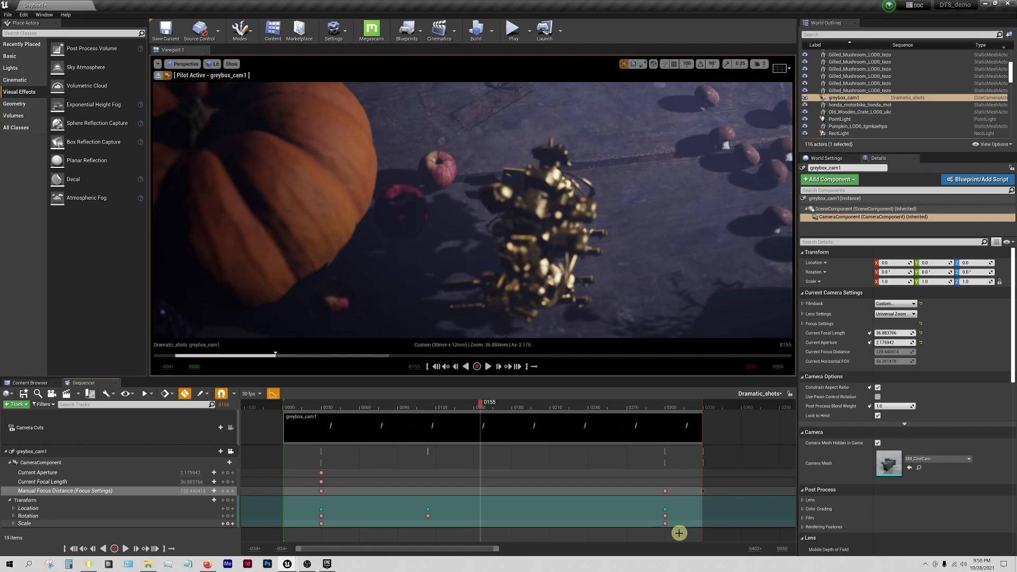
left_click_drag(676, 537, 306, 456)
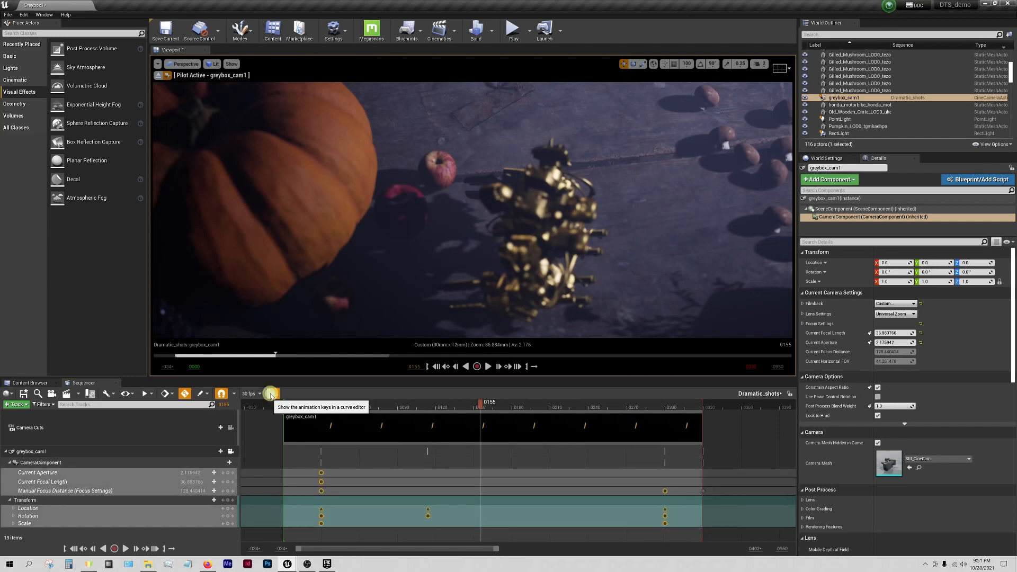
left_click(272, 393)
left_click(117, 210)
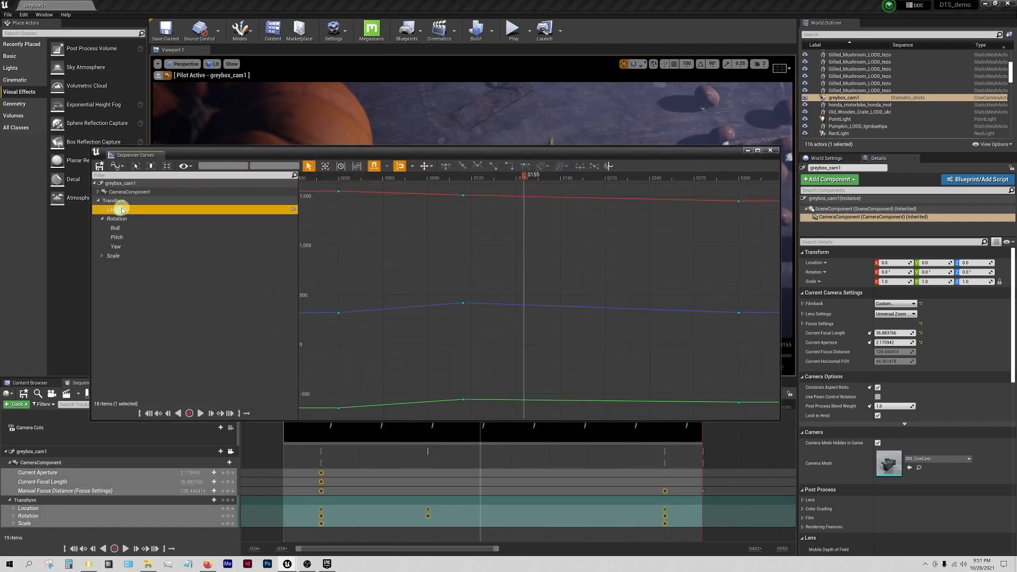
key("f")
left_click_drag(711, 408, 347, 204)
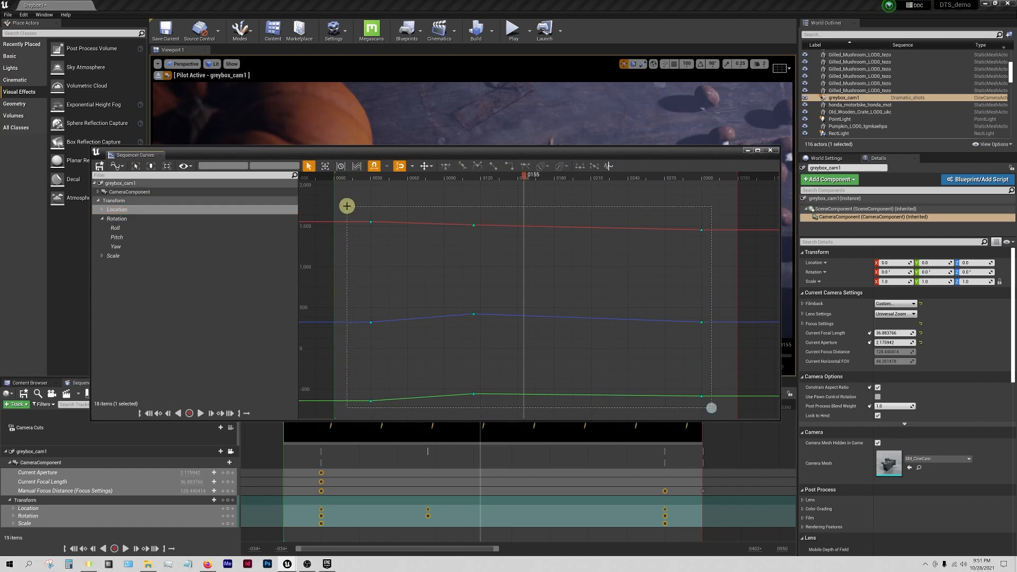
left_click(447, 166)
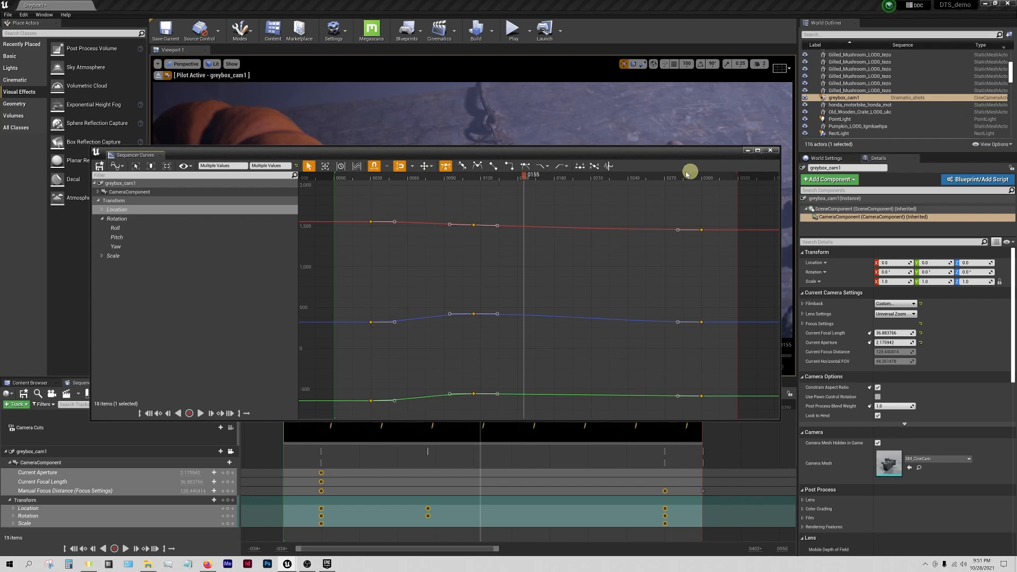
left_click(749, 152)
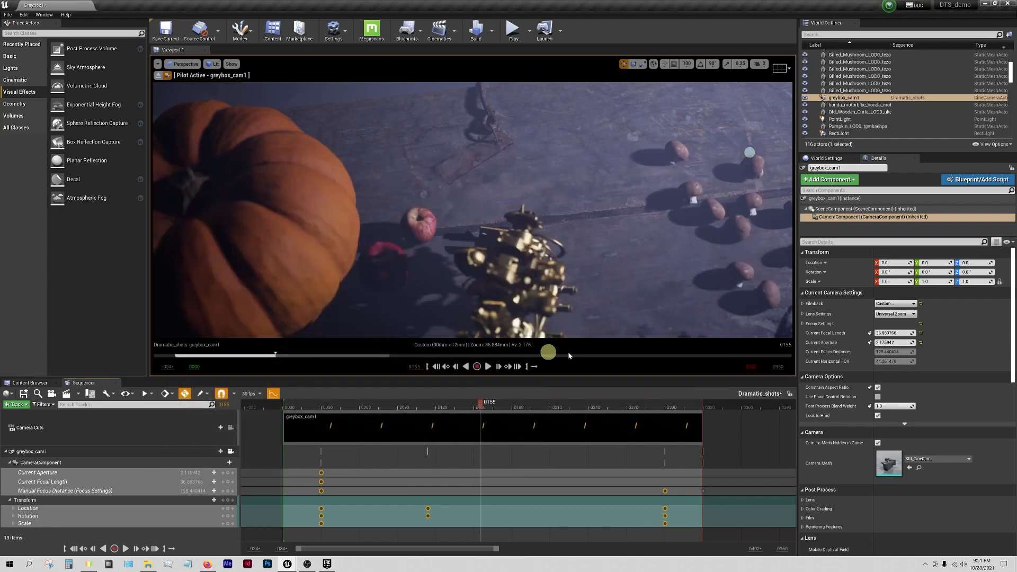
Clear the keyframe selection and play the sequence from near its start to review the smooth camera move.
left_click_drag(473, 403, 307, 402)
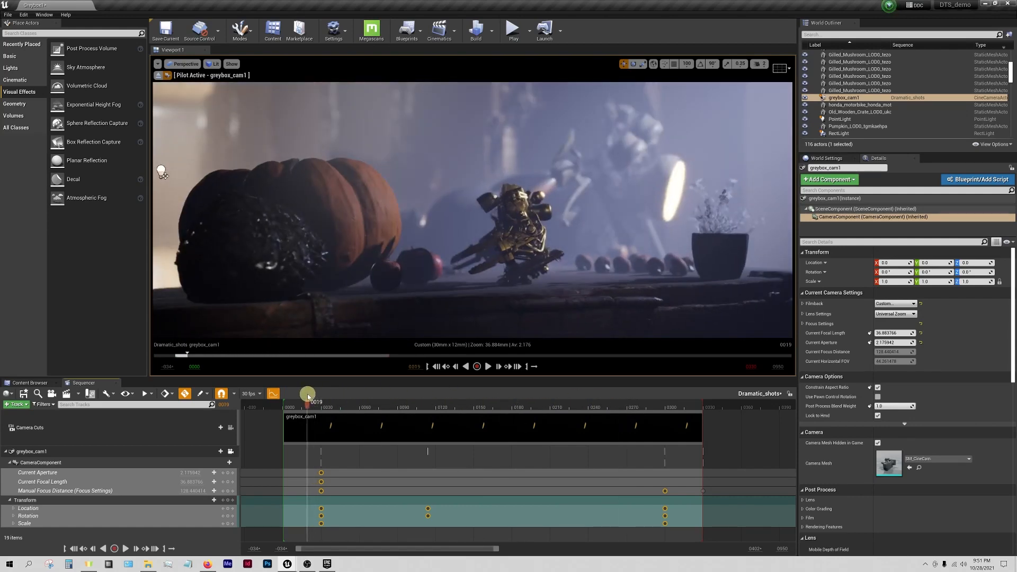
left_click(745, 531)
key("space")
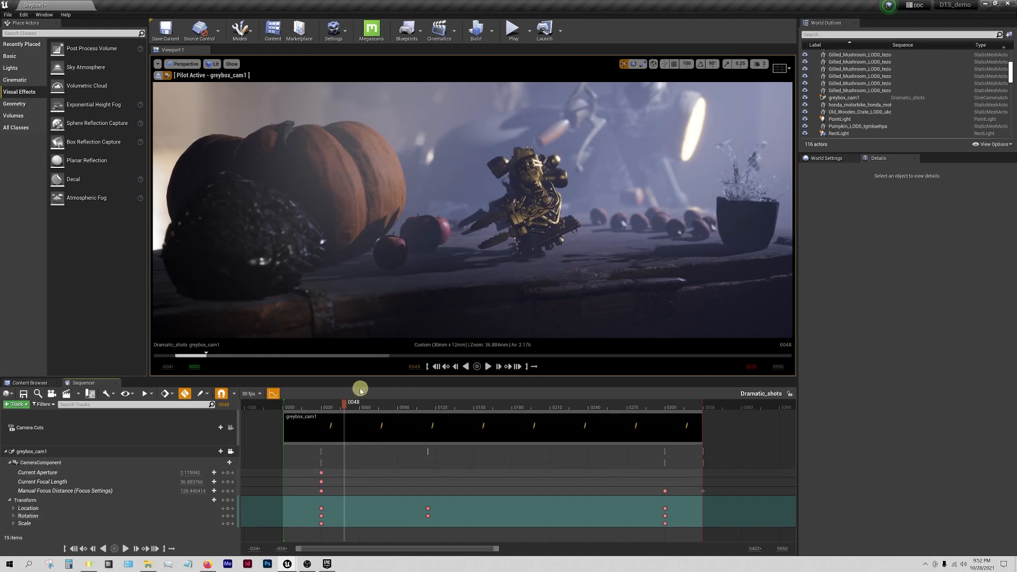
left_click(488, 367)
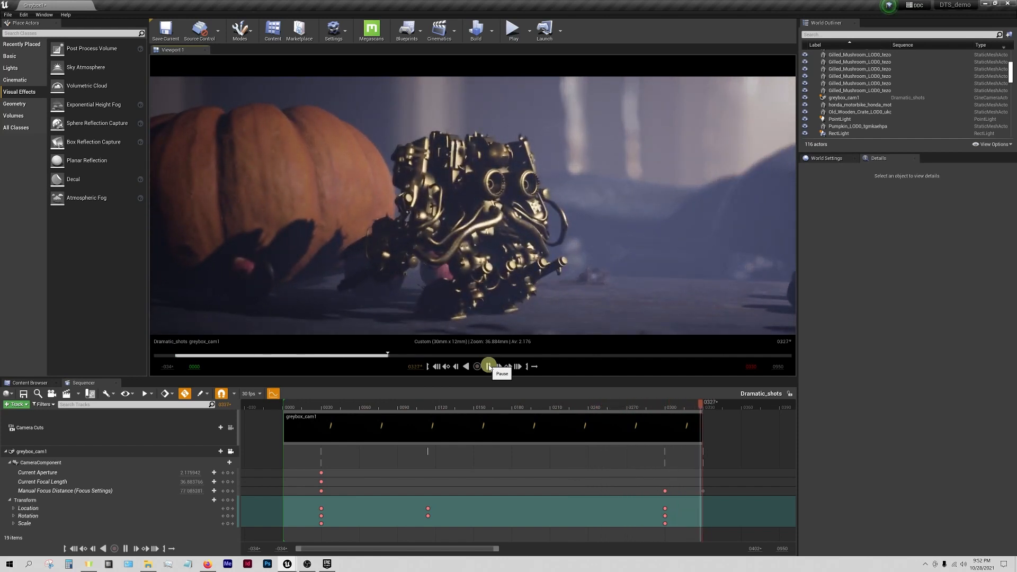
Add the apple beside the pumpkin to the Dramatic_shots sequence and key its transform at frame 156.
left_click_drag(705, 406, 481, 411)
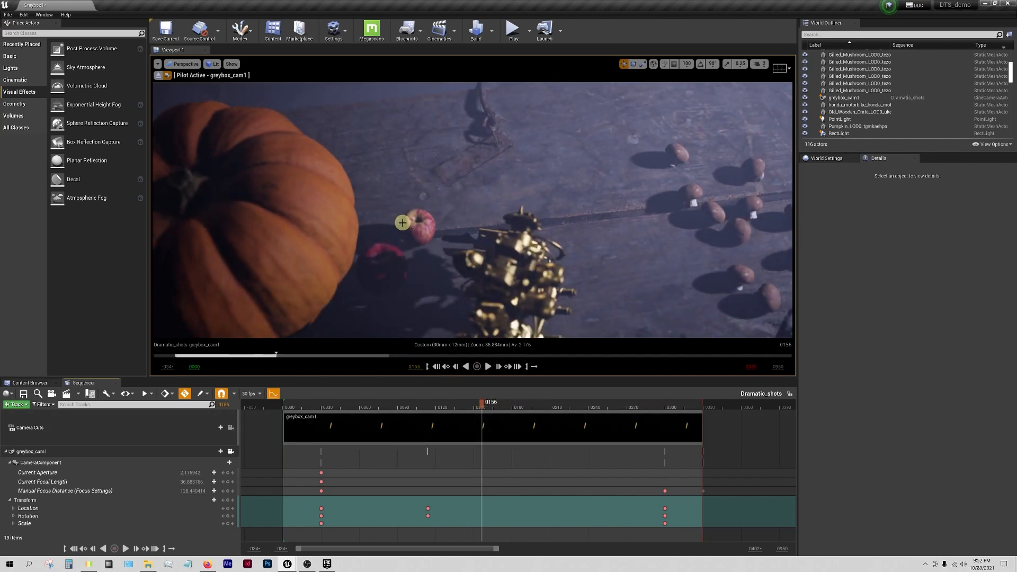
left_click(420, 235)
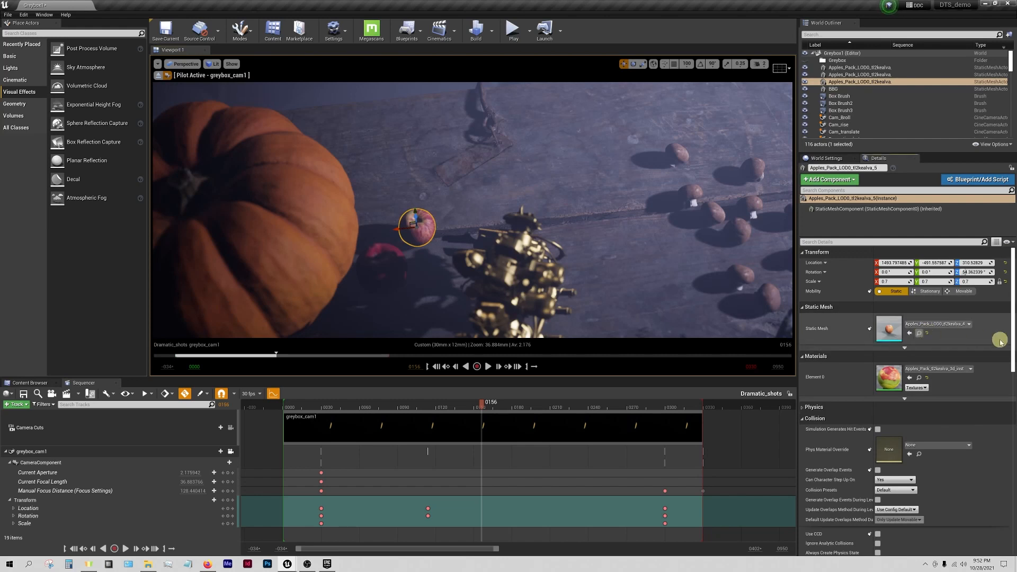
left_click_drag(849, 81, 198, 535)
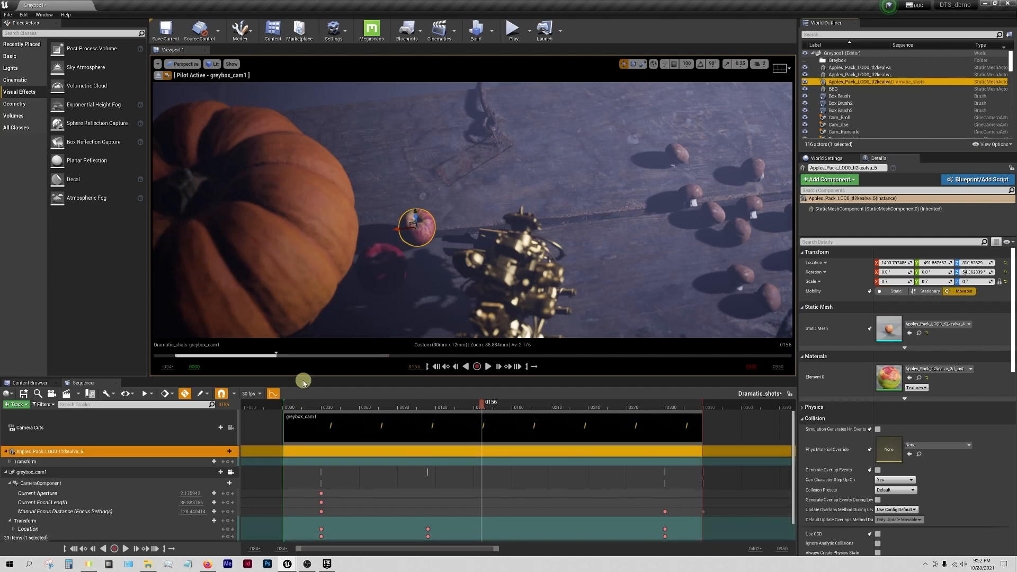
left_click_drag(297, 379, 313, 337)
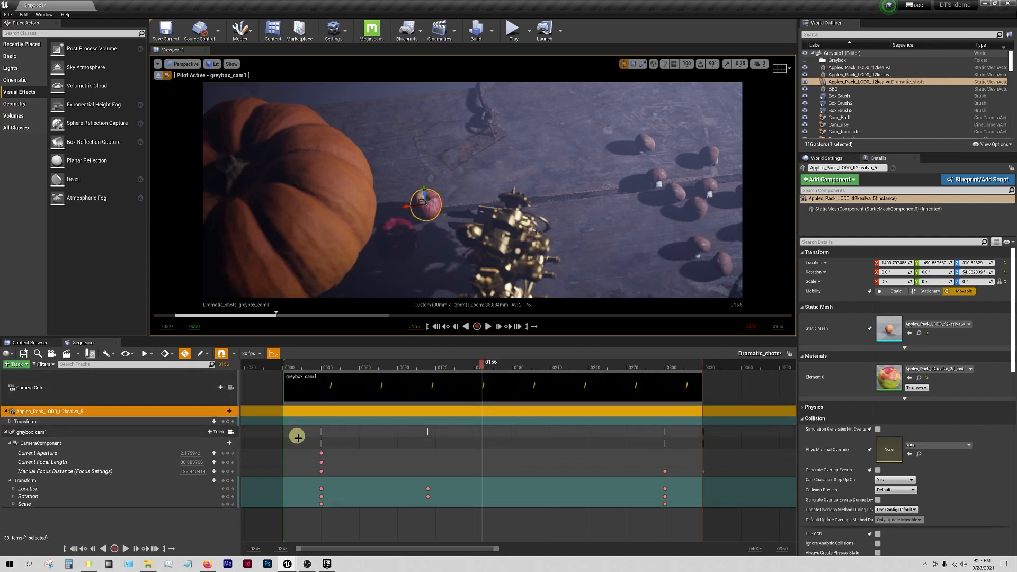
left_click(228, 422)
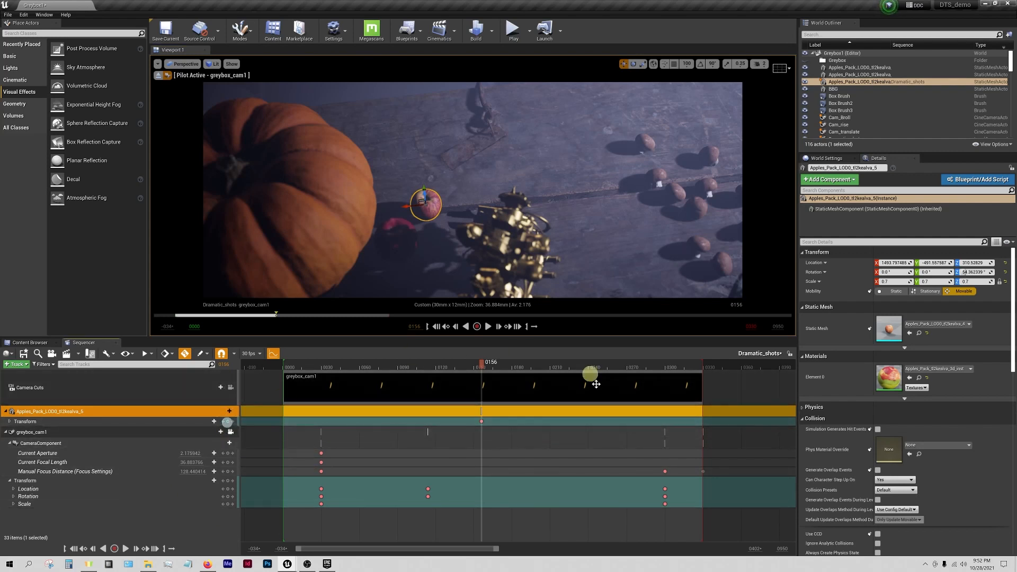
At frame 281, raise the apple to about X 1468, Z 329.6, key its transform and tilt it around its rotation axes.
left_click_drag(481, 368, 642, 367)
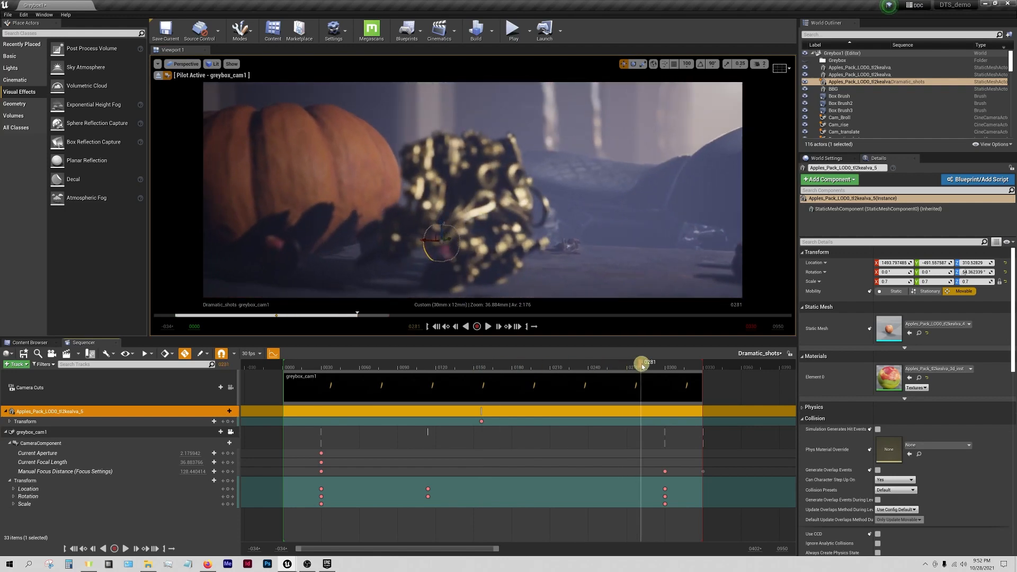
left_click_drag(441, 221, 595, 123)
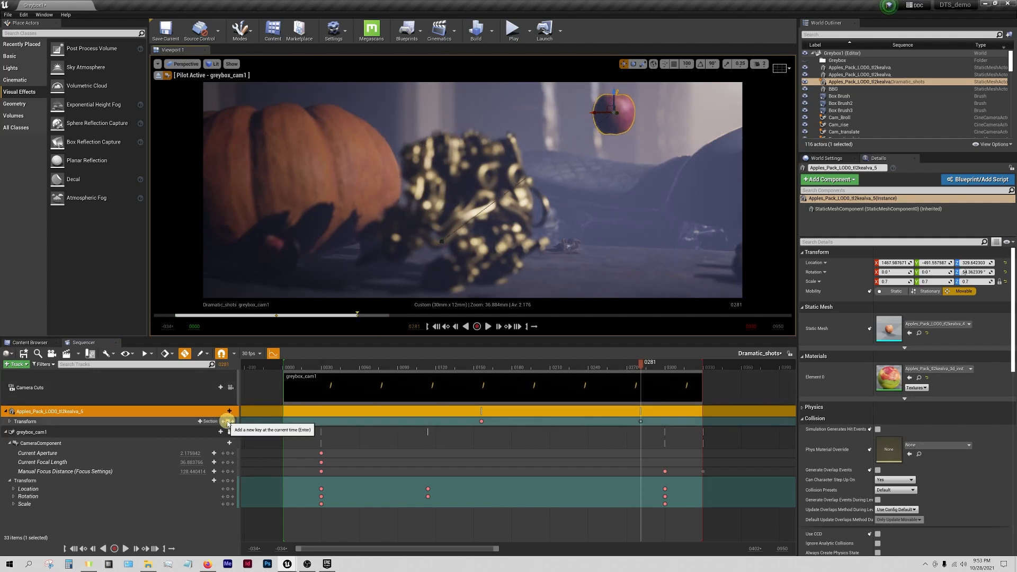
left_click(10, 421)
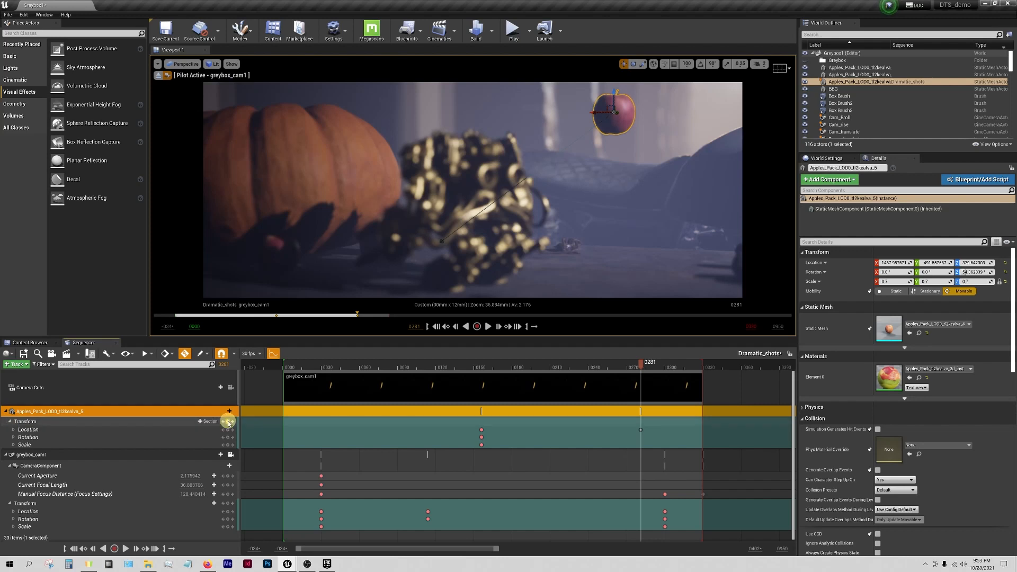
key("e")
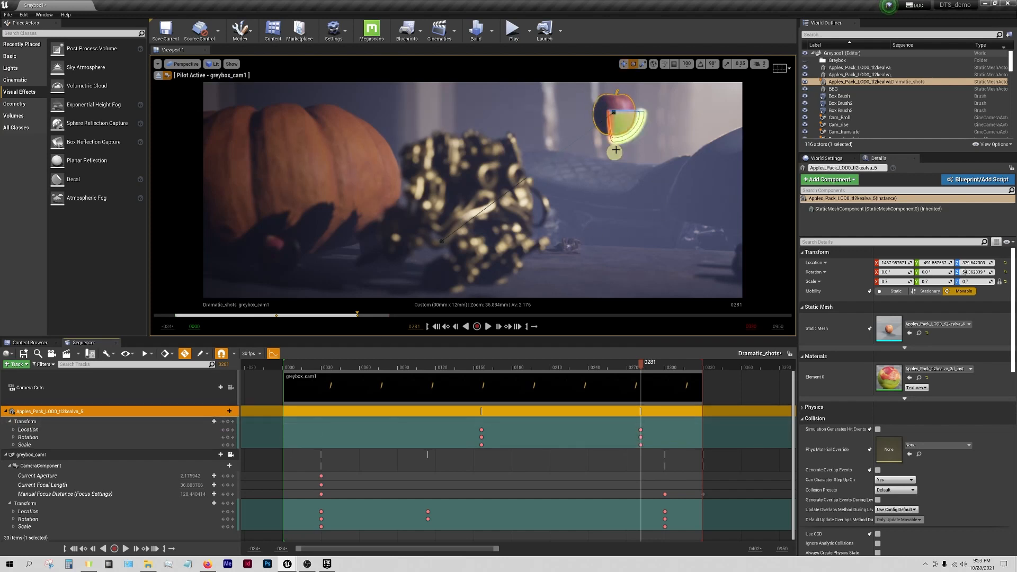
left_click_drag(609, 154, 682, 114)
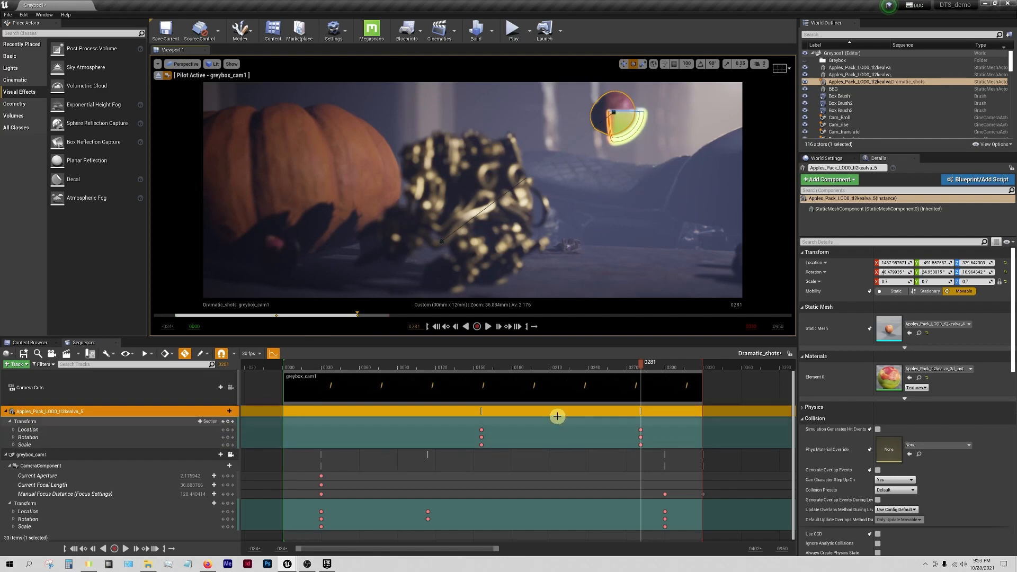
Play the sequence from about frame 160 to review the apple's floating motion.
left_click_drag(641, 367, 490, 367)
left_click(488, 326)
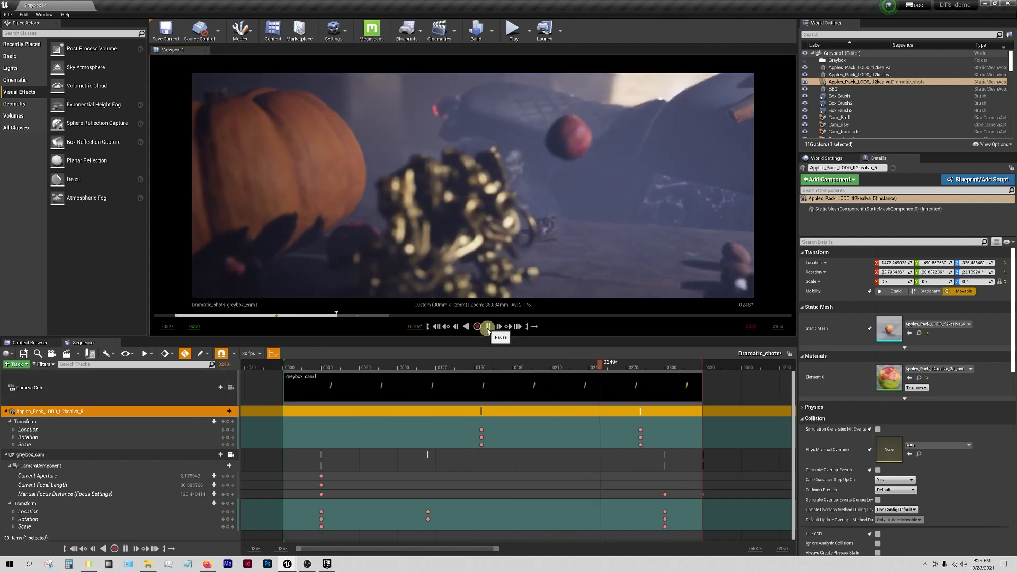
left_click(488, 327)
At frame 187, lift the apple to about X 1484, Z 327 to add an intermediate Location key.
left_click_drag(630, 366, 522, 368)
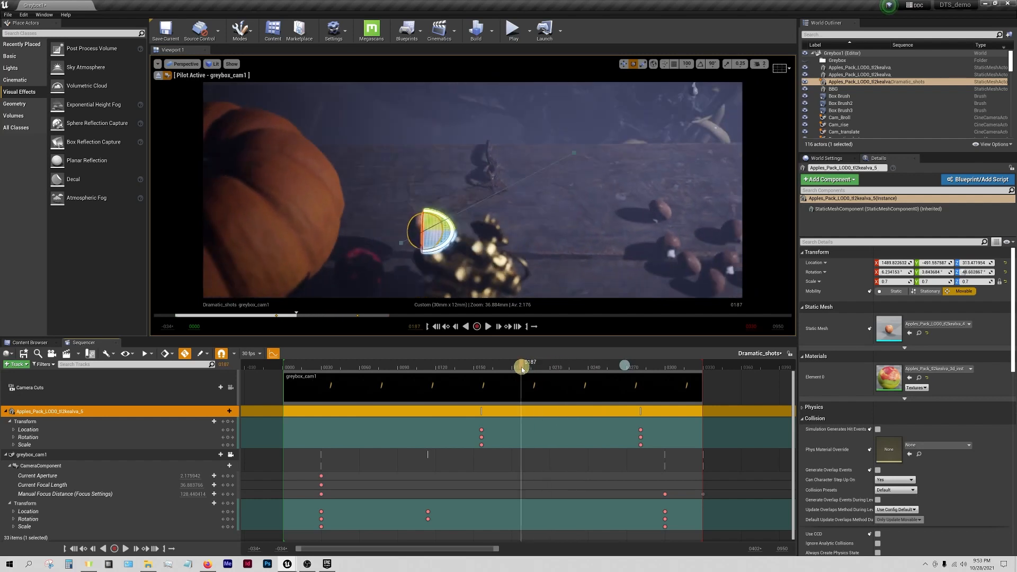
key("w")
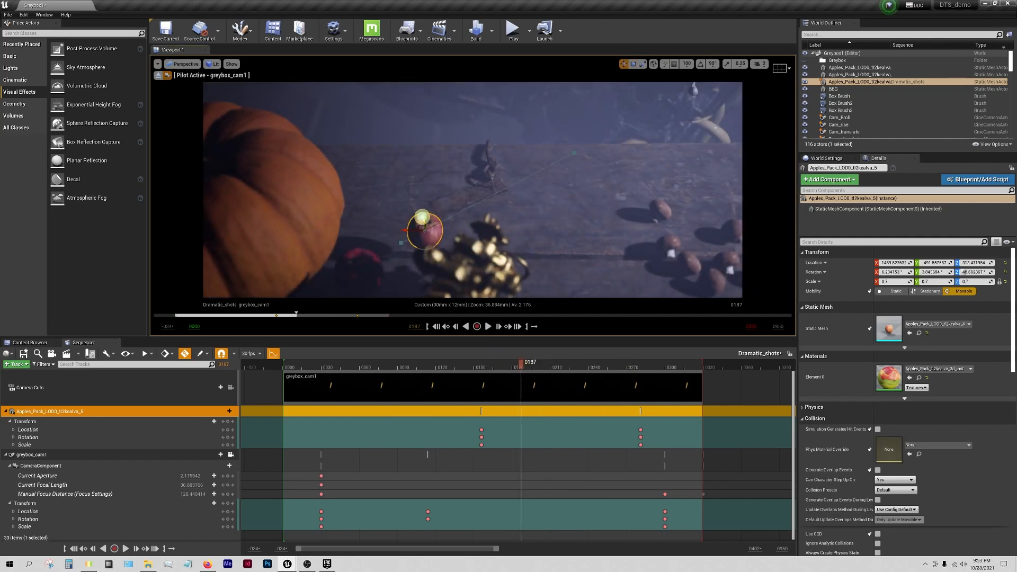
left_click_drag(422, 217, 419, 143)
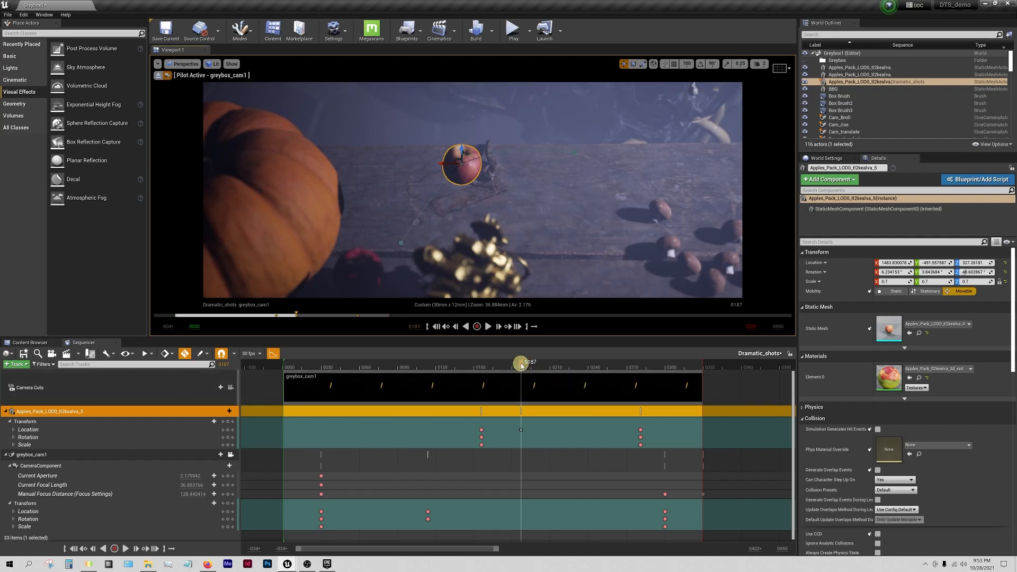
Play the sequence from about frame 140 to review the apple's faster rise, and park the playhead at frame 184.
left_click_drag(521, 363, 460, 363)
left_click(489, 328)
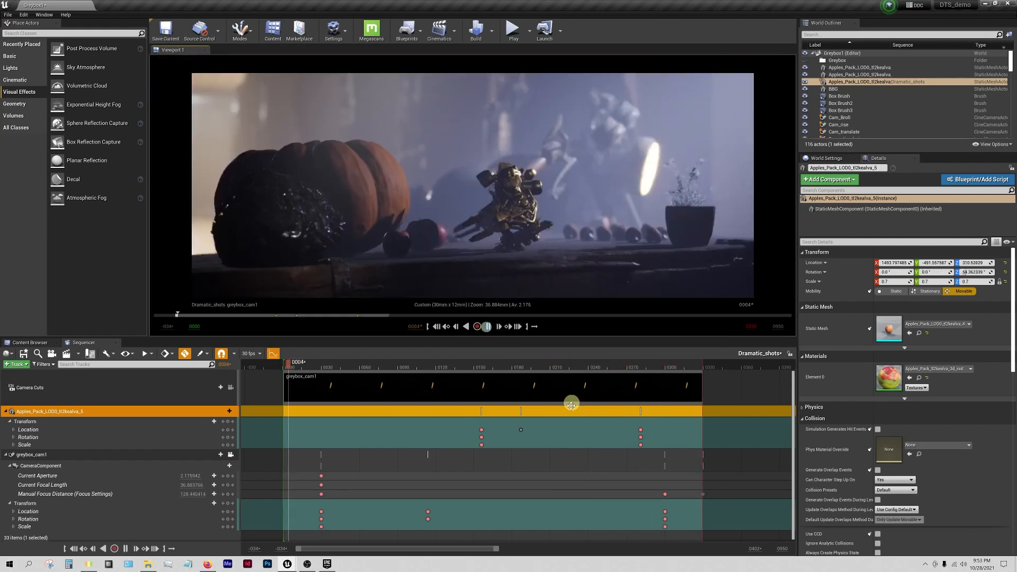
left_click(491, 327)
left_click_drag(361, 365, 517, 365)
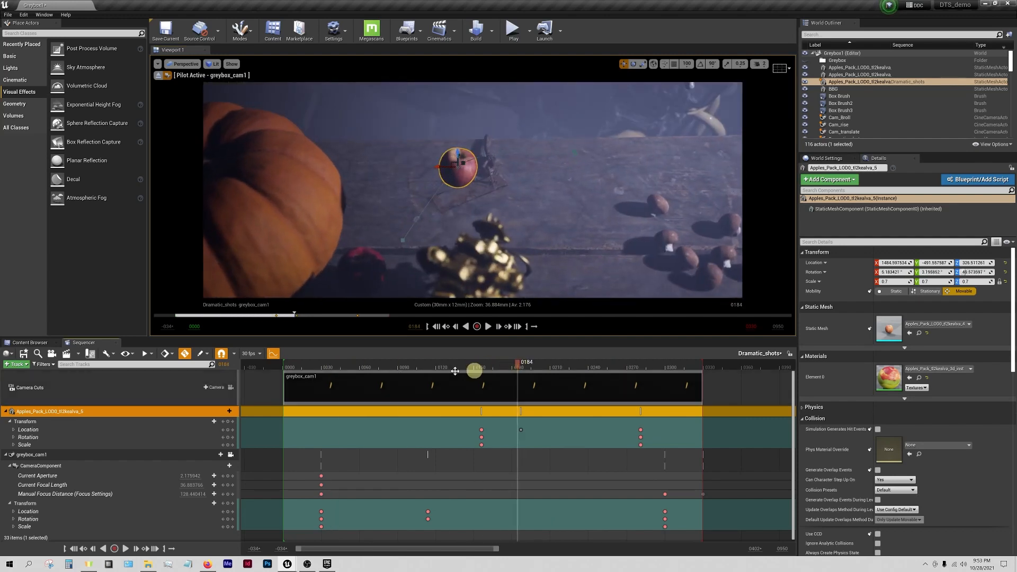
Open the curve editor and examine the apple's combined transform curves, expanding its Transform tracks.
left_click(272, 354)
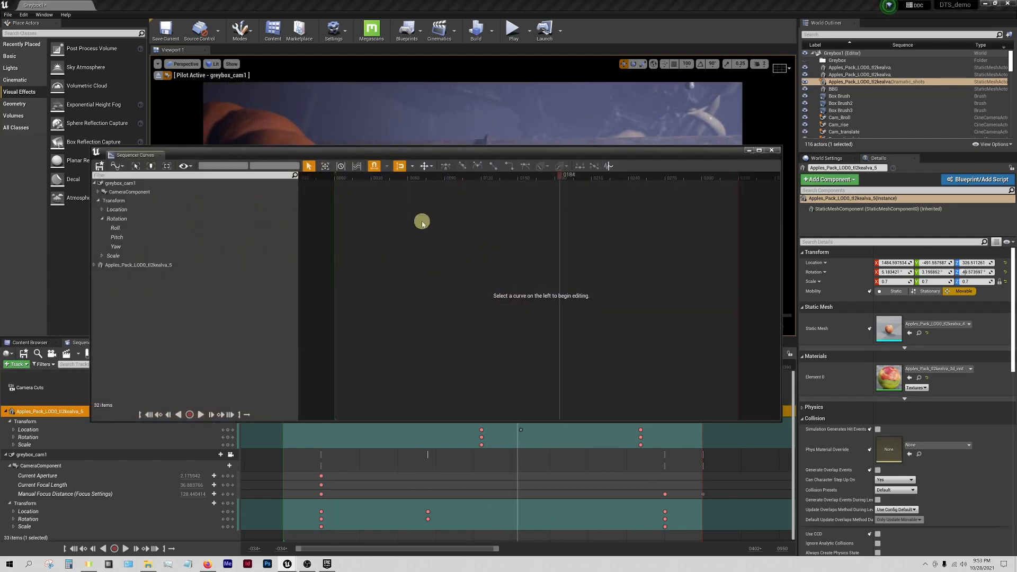
left_click(140, 265)
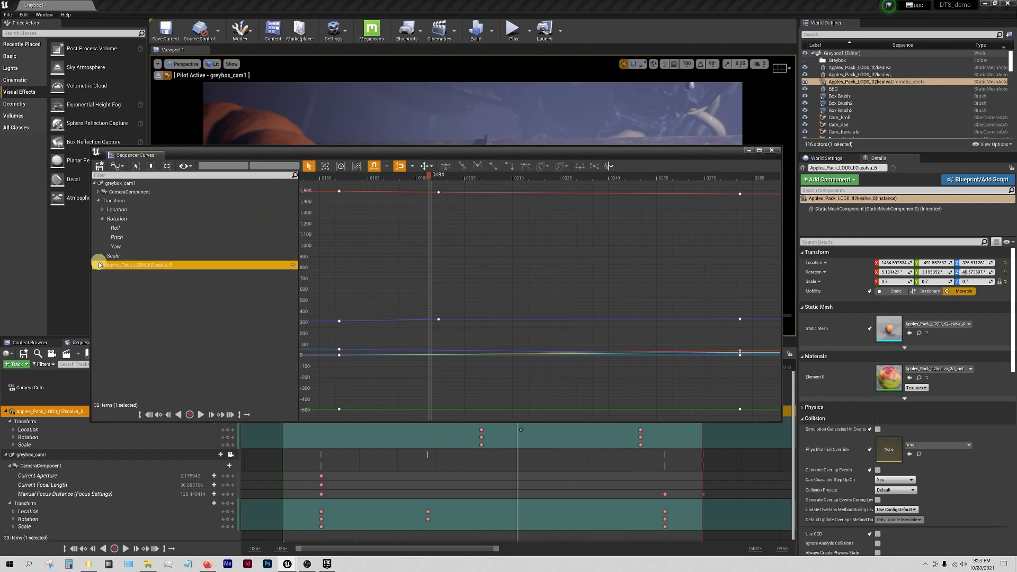
scroll(517, 363, "down", 4)
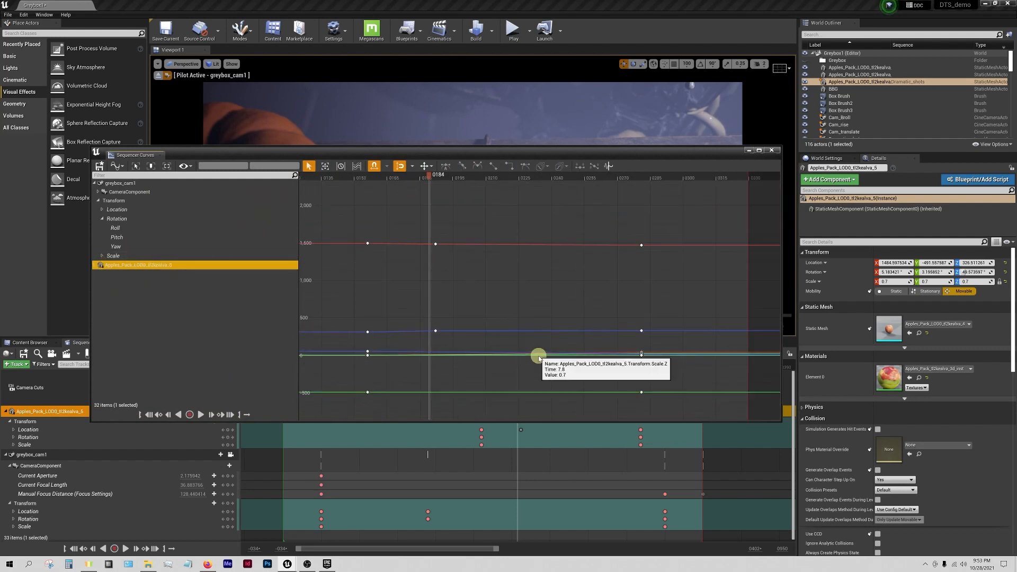
scroll(419, 389, "up", 1)
left_click_drag(442, 341, 432, 241)
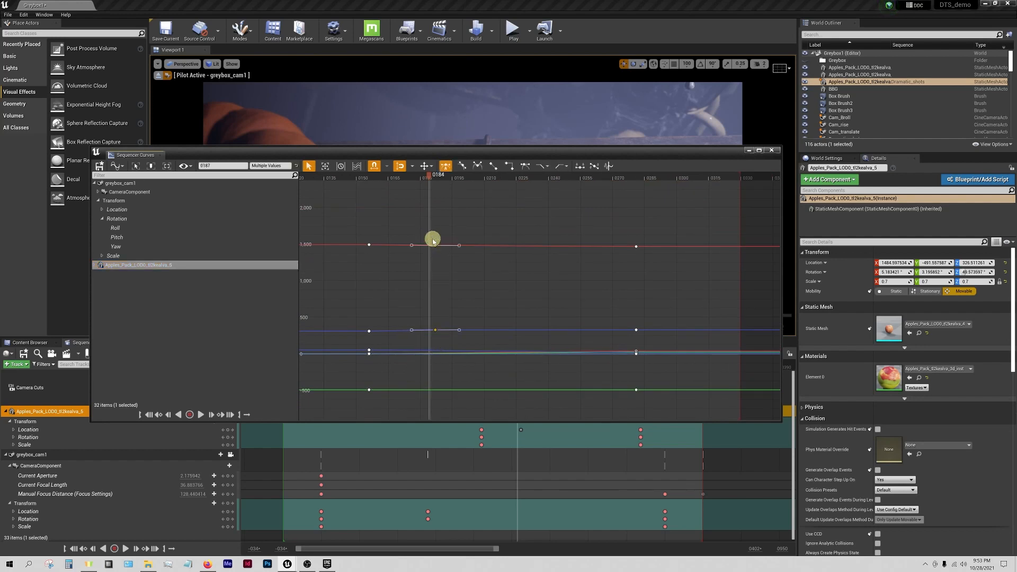
left_click(96, 266)
left_click(99, 266)
left_click(319, 323)
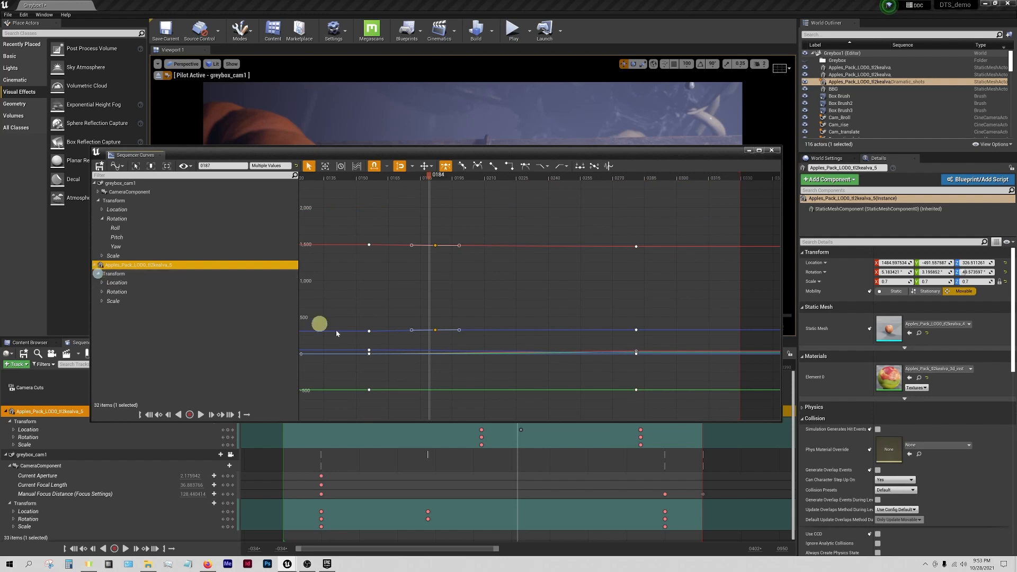
left_click(590, 385)
left_click(524, 378)
scroll(428, 374, "up", 2)
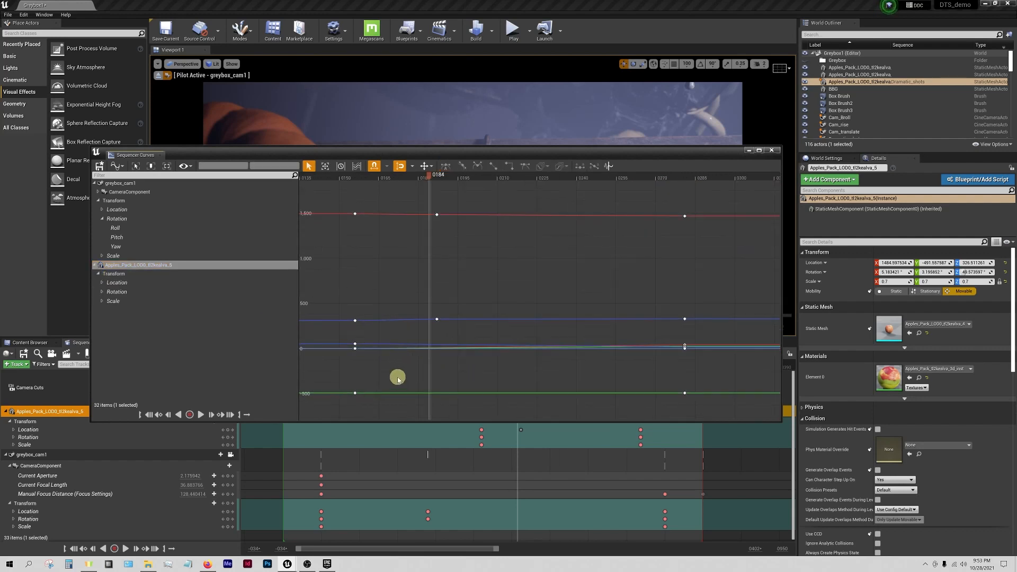
Isolate the apple's Location Z curve, switch the frame 187 key to user cubic interpolation and flatten its tangent.
left_click(121, 287)
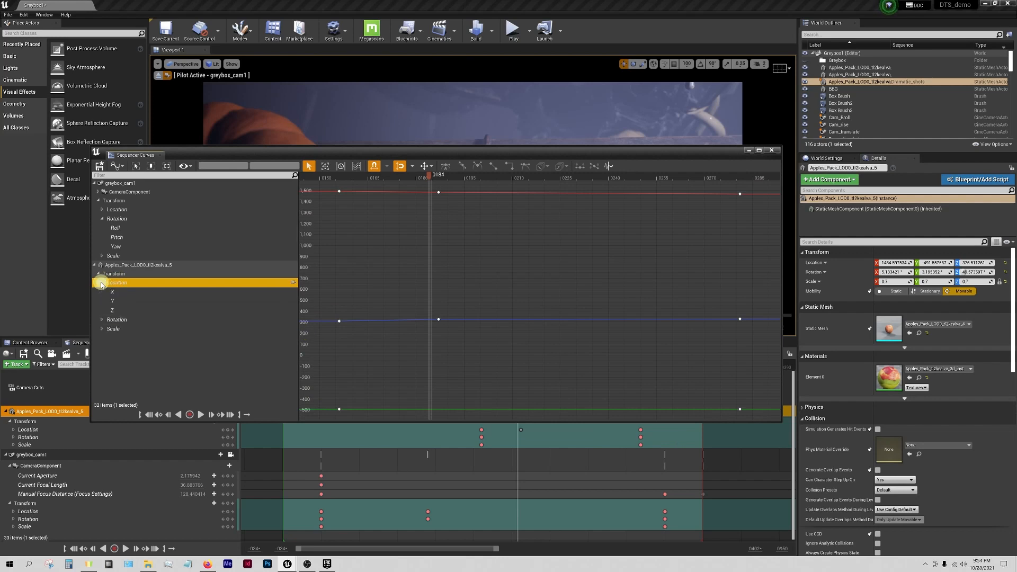
left_click(126, 310)
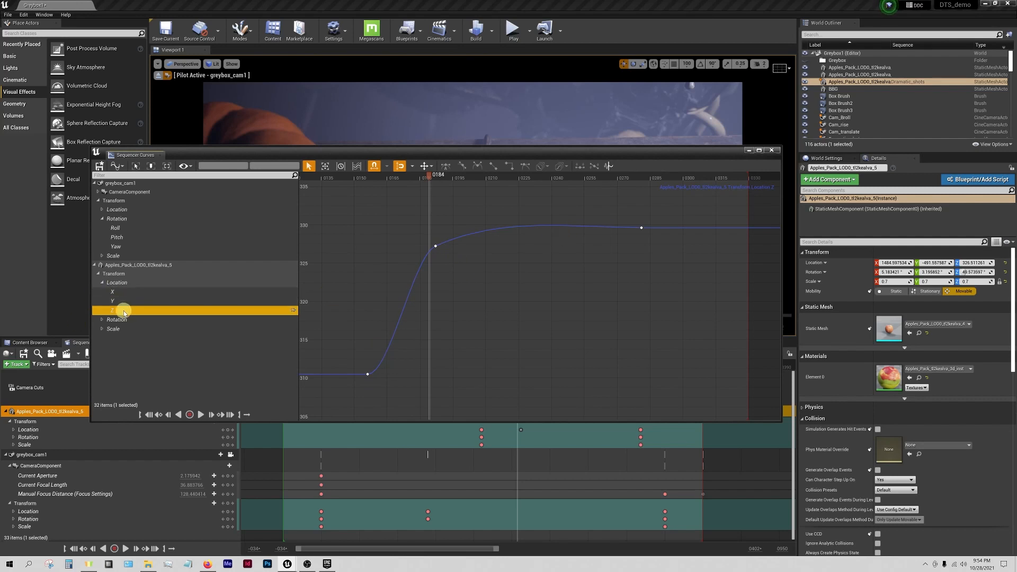
left_click(446, 259)
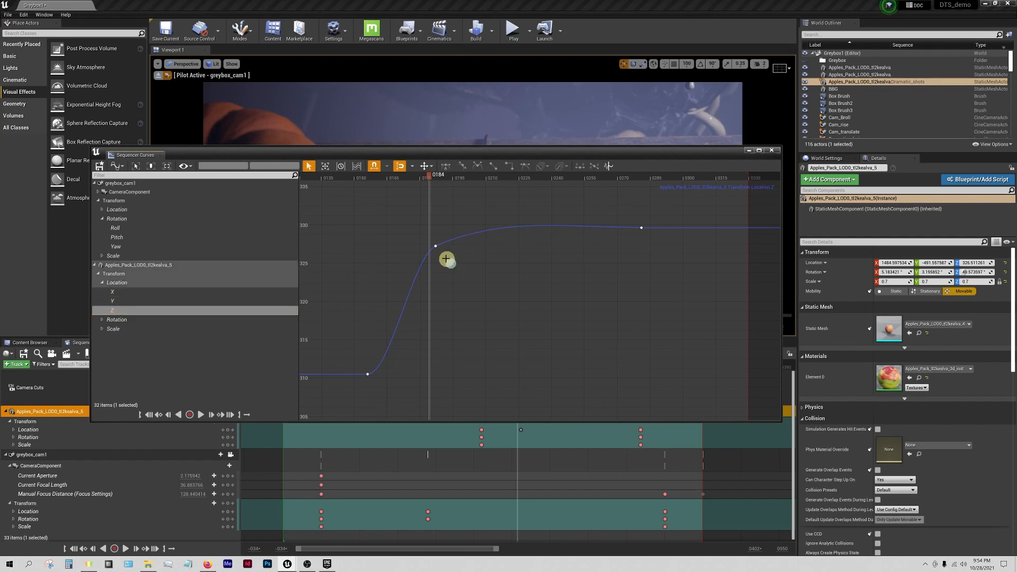
left_click_drag(424, 231, 424, 233)
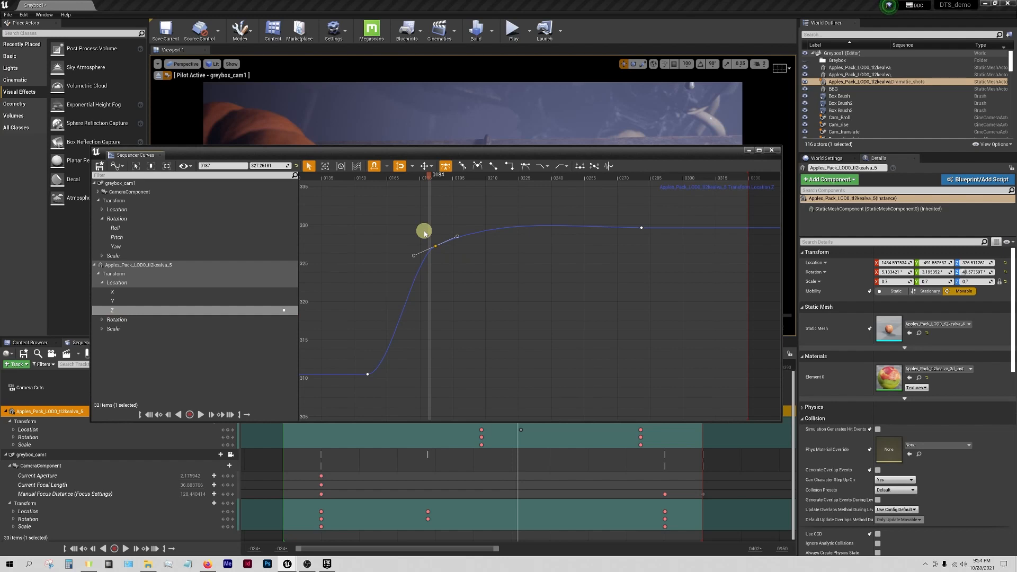
left_click(462, 166)
left_click(450, 168)
left_click_drag(414, 256, 483, 237)
left_click(457, 239)
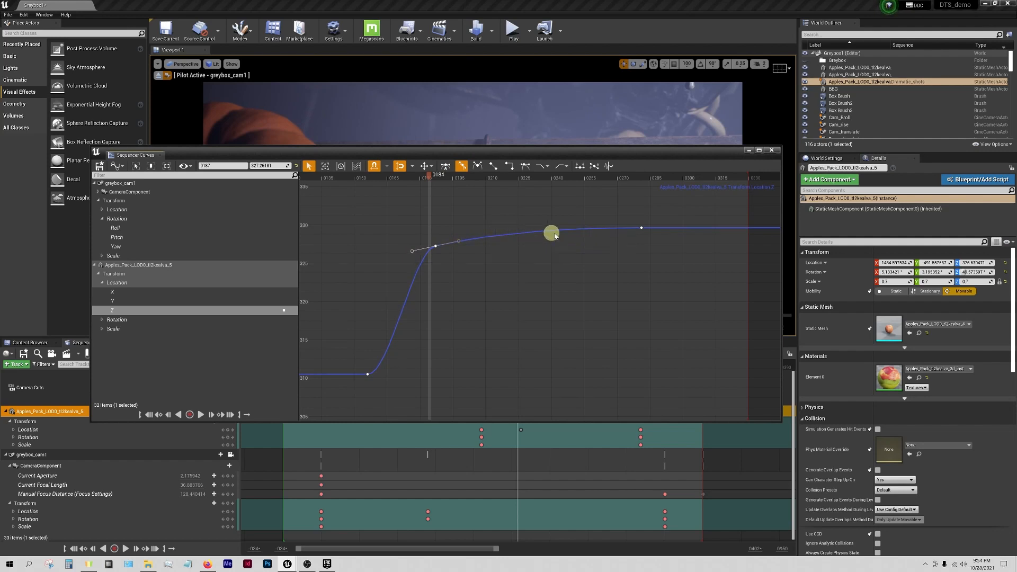
Set the apple's frame 281 Location Z key to user cubic, steepen the middle key's tangent and move that key to frame 186 at 323.75.
middle_click(641, 228)
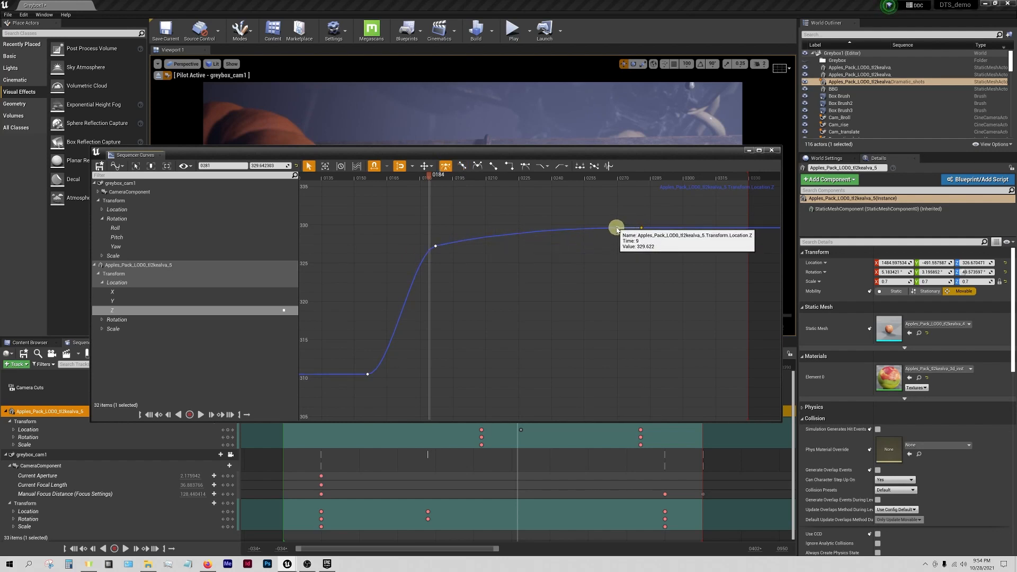
key("2")
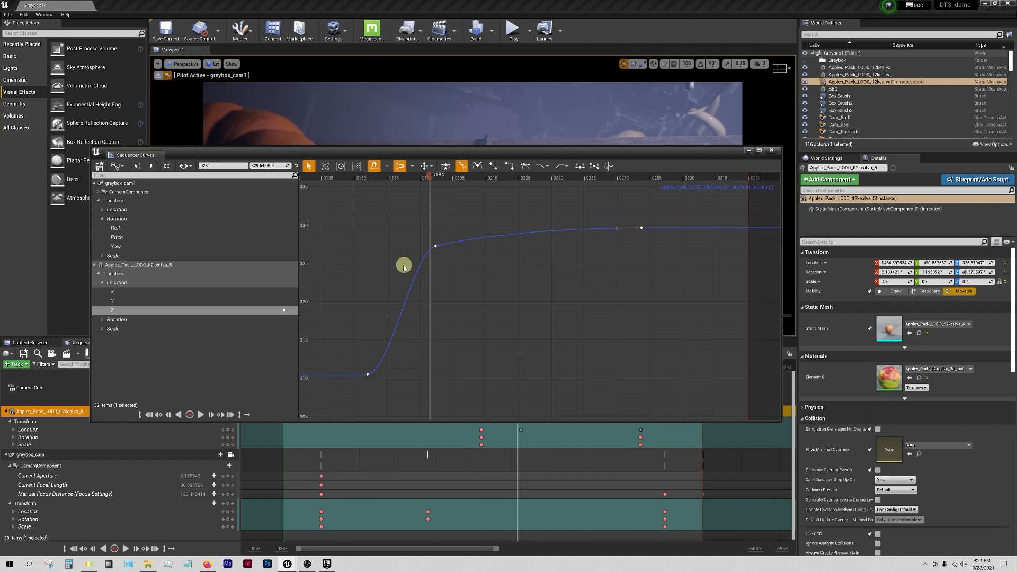
left_click(436, 248)
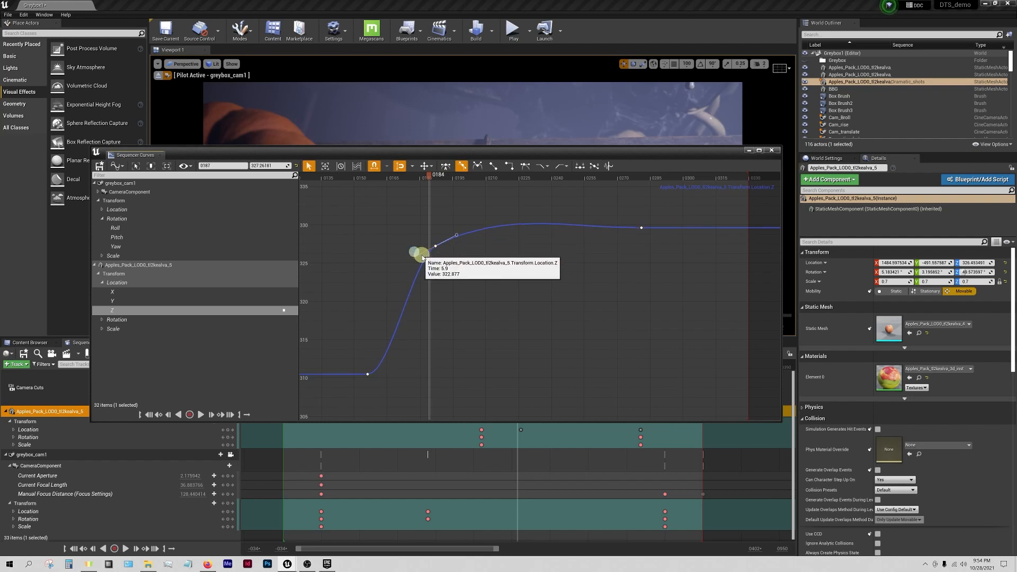
left_click_drag(435, 248, 434, 273)
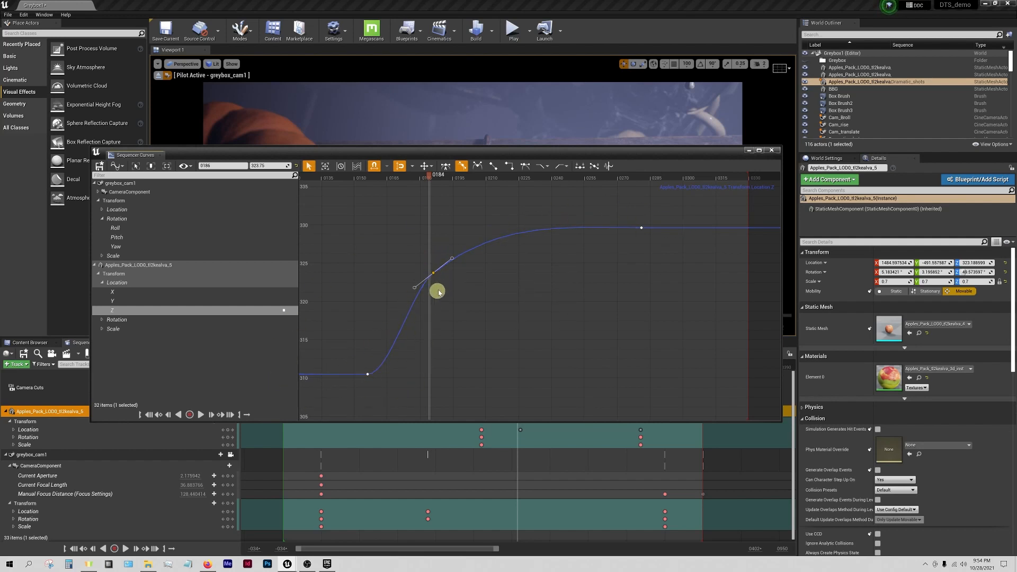
Check the apple's Location Y curve and delete the middle key at frame 187 from its Location X curve.
left_click(129, 299)
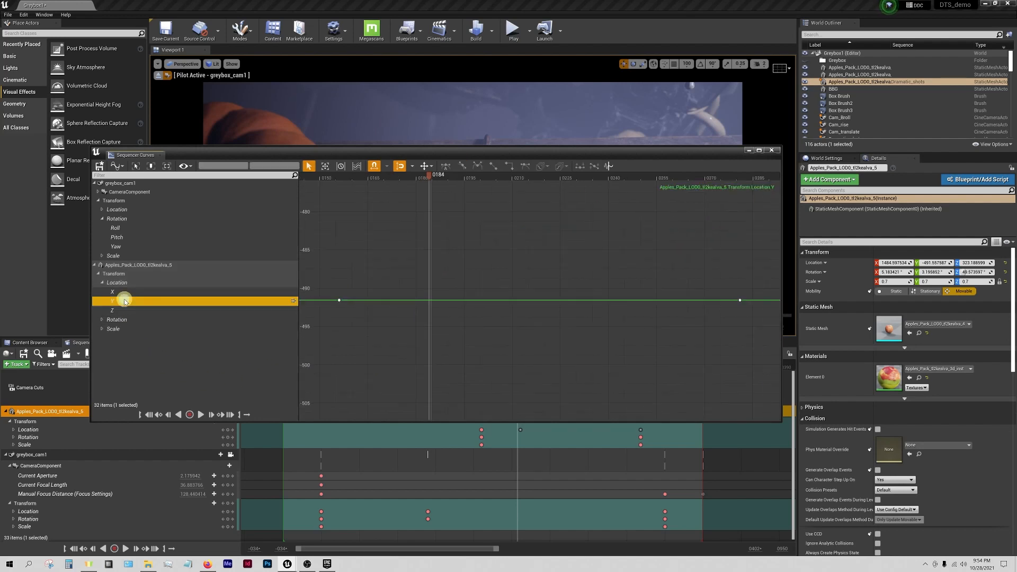
left_click(131, 295)
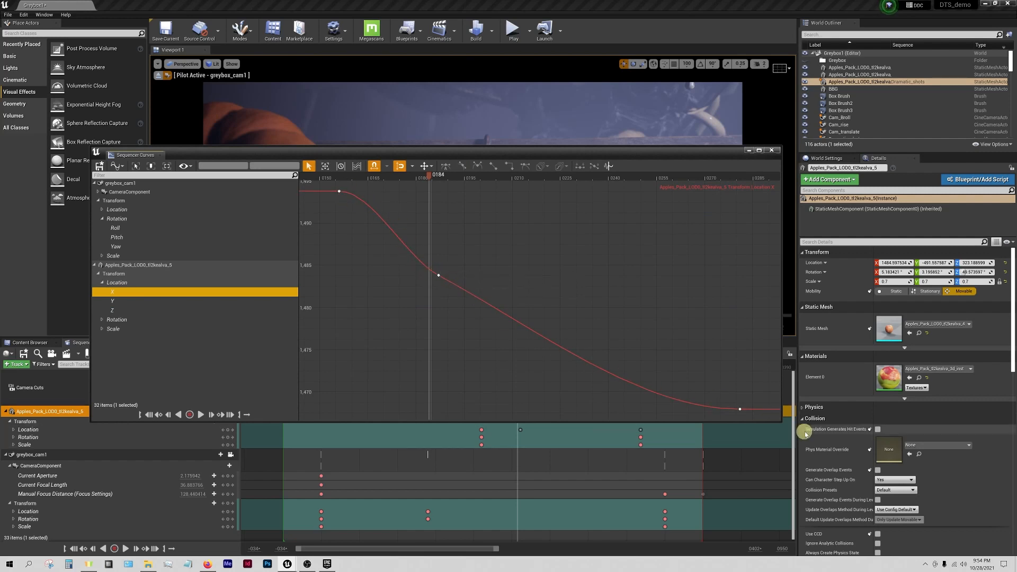
left_click(437, 275)
key("Delete")
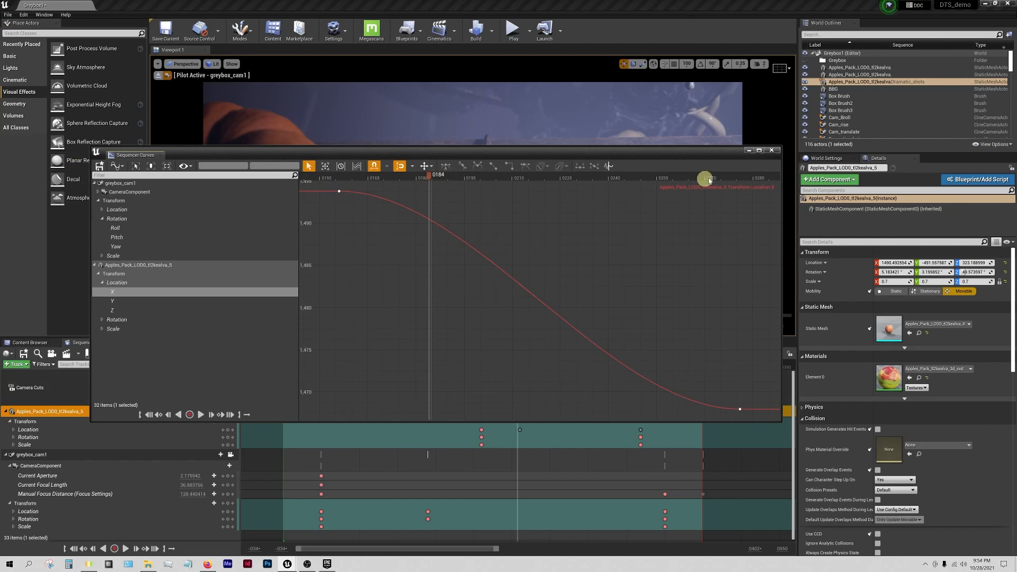
Close the curve editor and play the shot from frame 132 to review the apple's smoothed motion.
left_click(750, 151)
left_click_drag(518, 365, 450, 364)
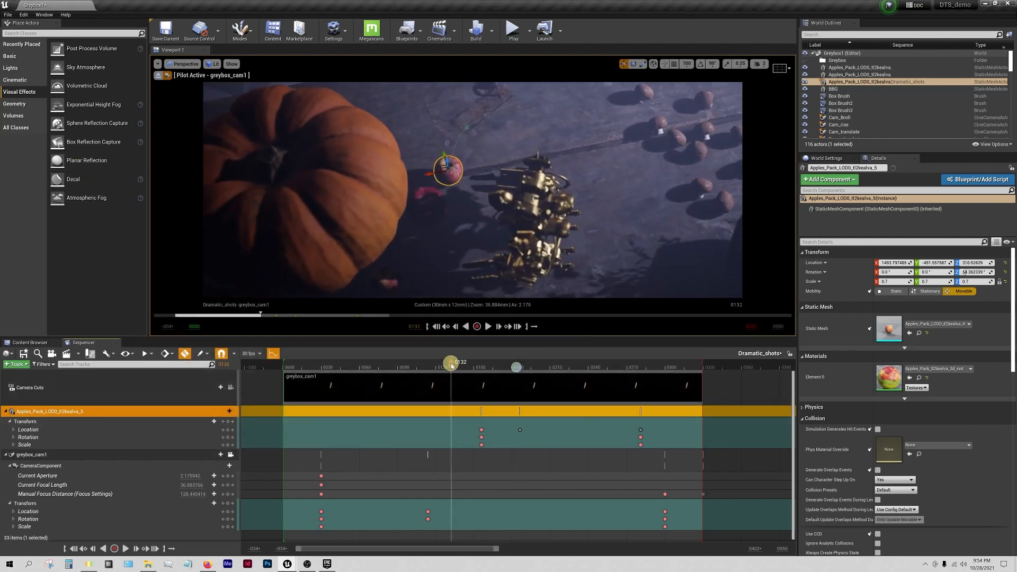
left_click(490, 326)
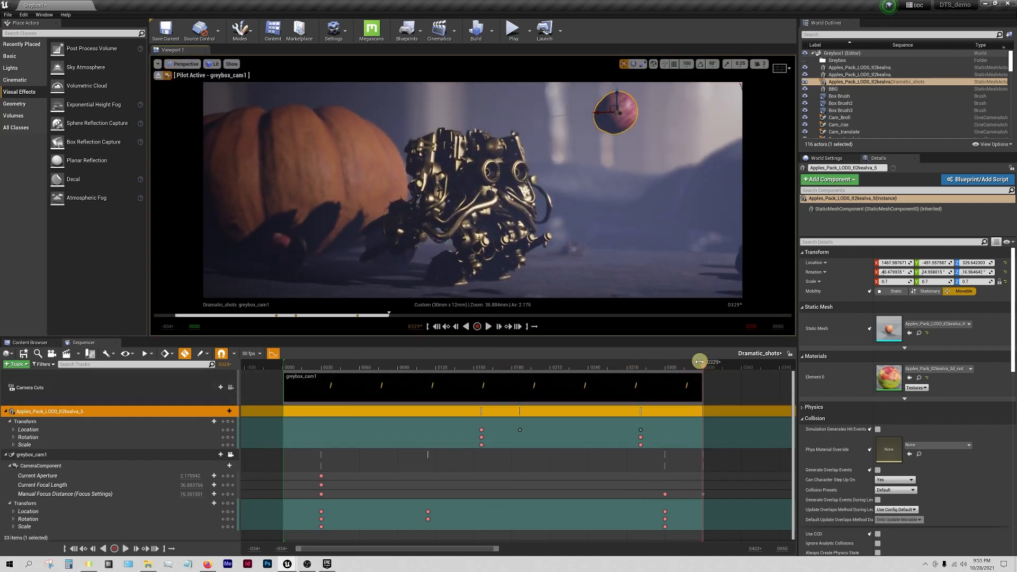
left_click_drag(704, 367, 524, 312)
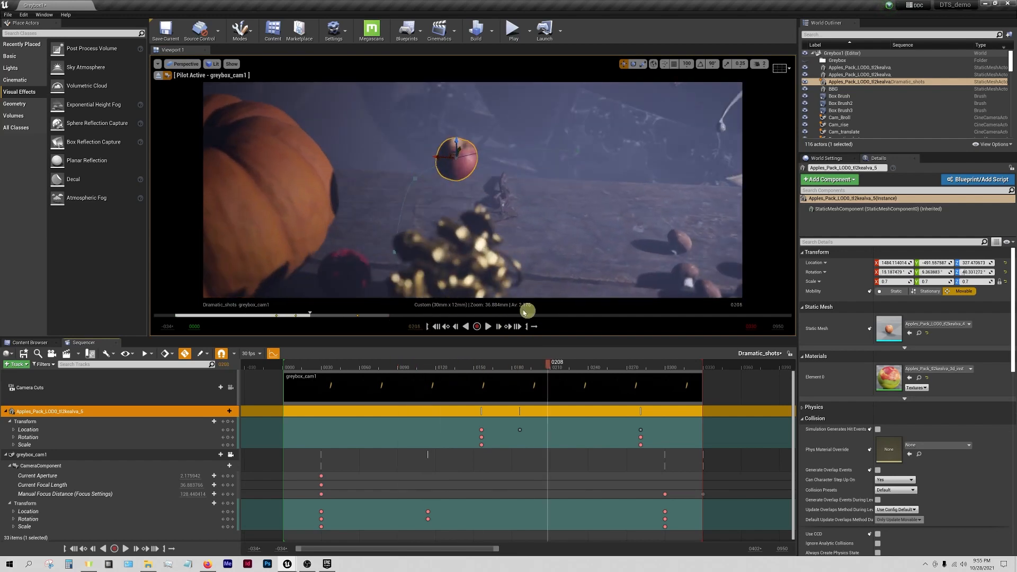
Add the gilled mushroom resting on the table to the sequence and key its transform at frame 208.
left_click(683, 239)
left_click_drag(840, 99, 141, 411)
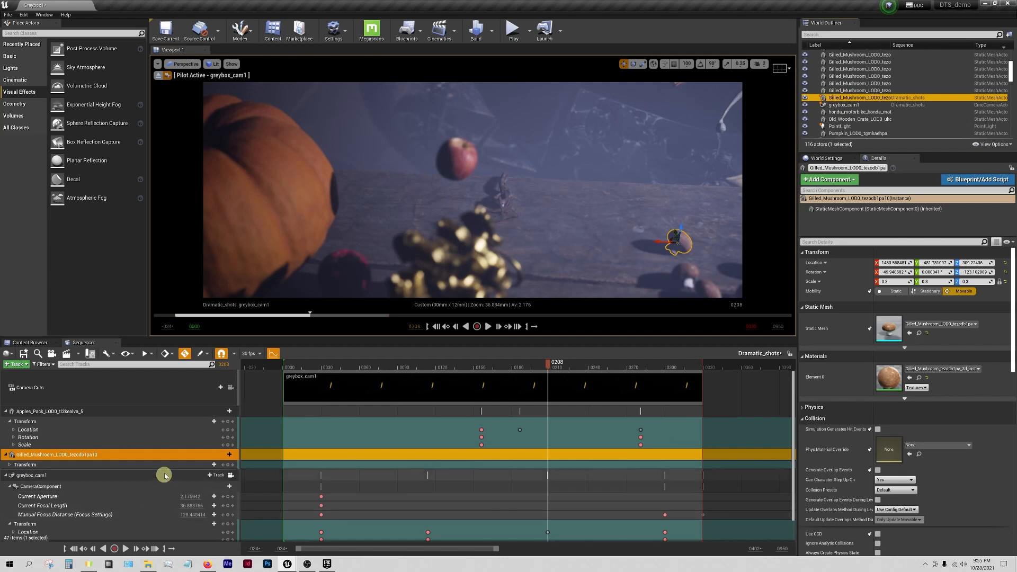
left_click(227, 465)
At frame 301, raise the mushroom into the air near the apple to about Z 331.6 and rotate it to about -275° around Z.
left_click_drag(550, 367, 674, 361)
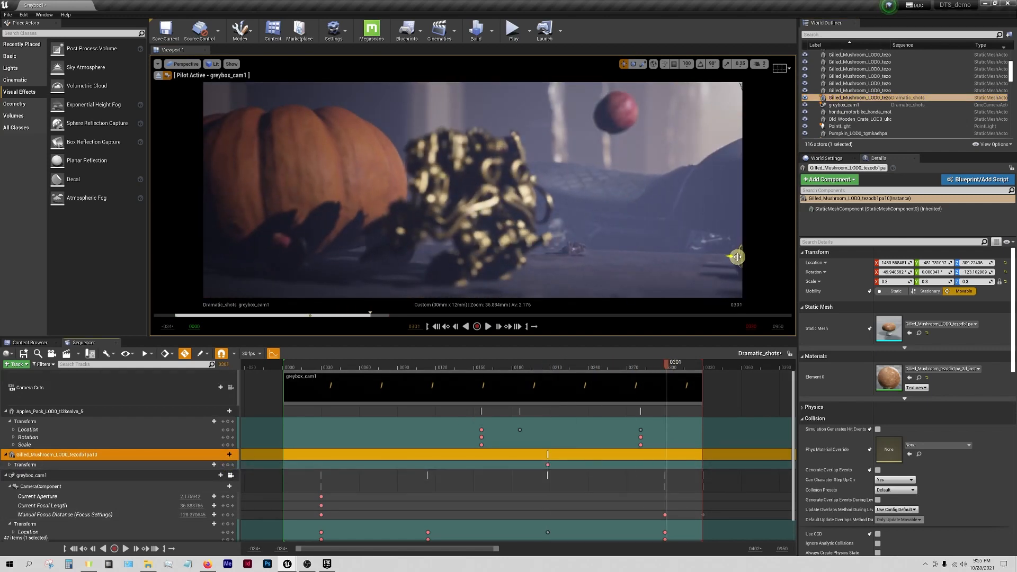
left_click_drag(735, 257, 627, 143)
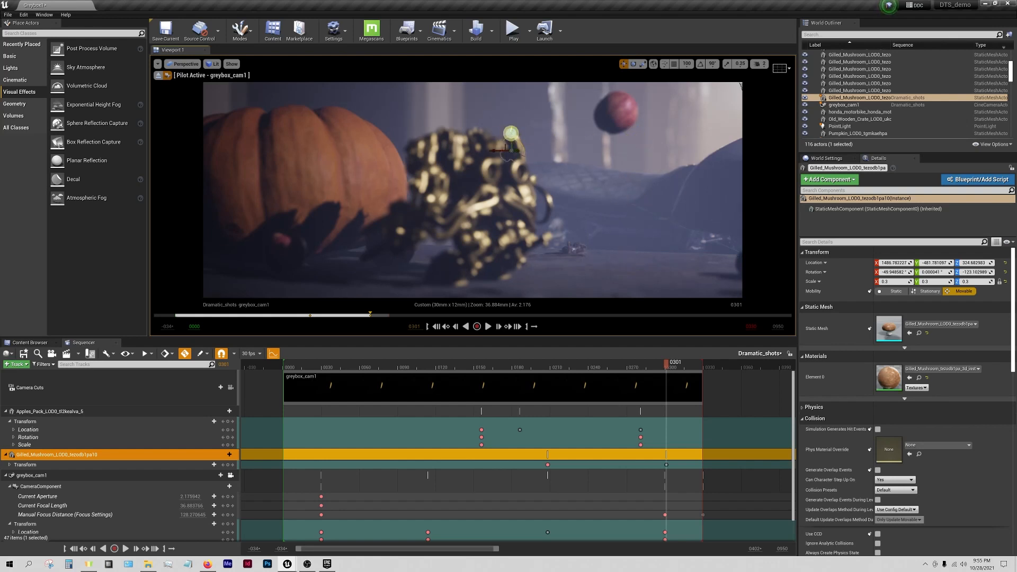
key("e")
left_click_drag(510, 107, 499, 108)
Play the shot from frame 141 to review the mushroom rising alongside the apple.
left_click_drag(668, 366, 462, 365)
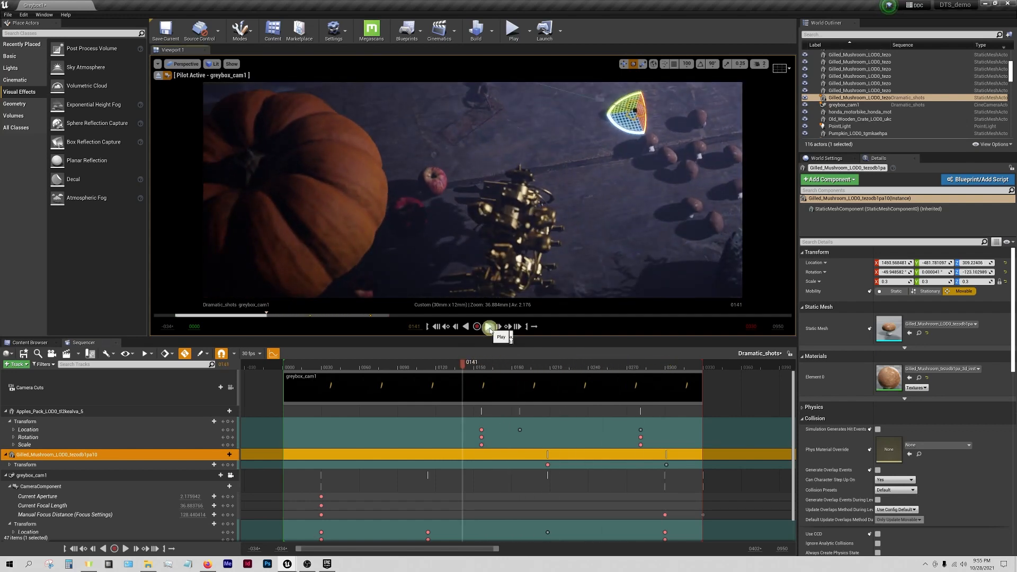
left_click(489, 327)
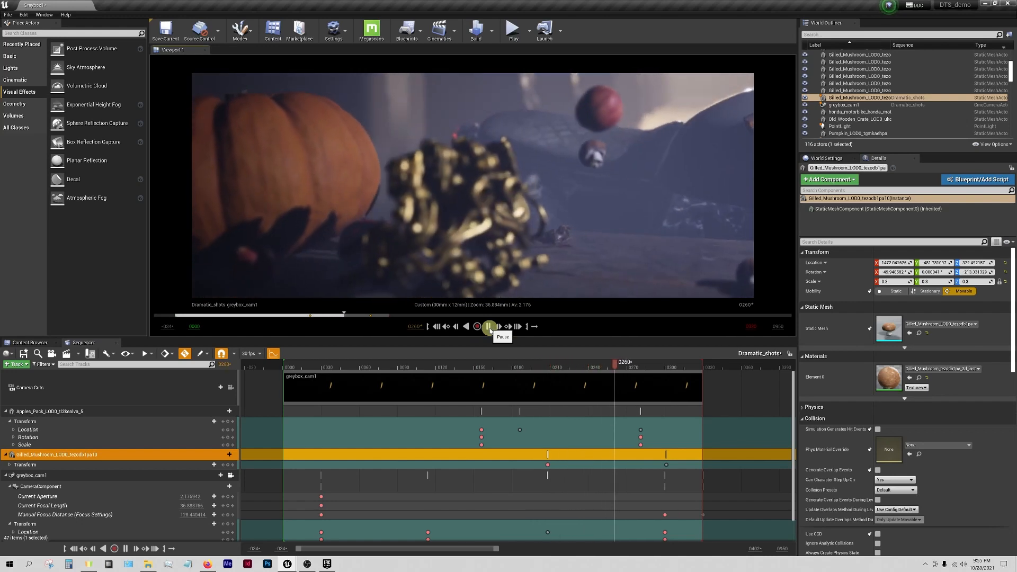
left_click(489, 327)
Move the mushroom's first transform key to frame 106 and play the shot from there.
left_click(571, 448)
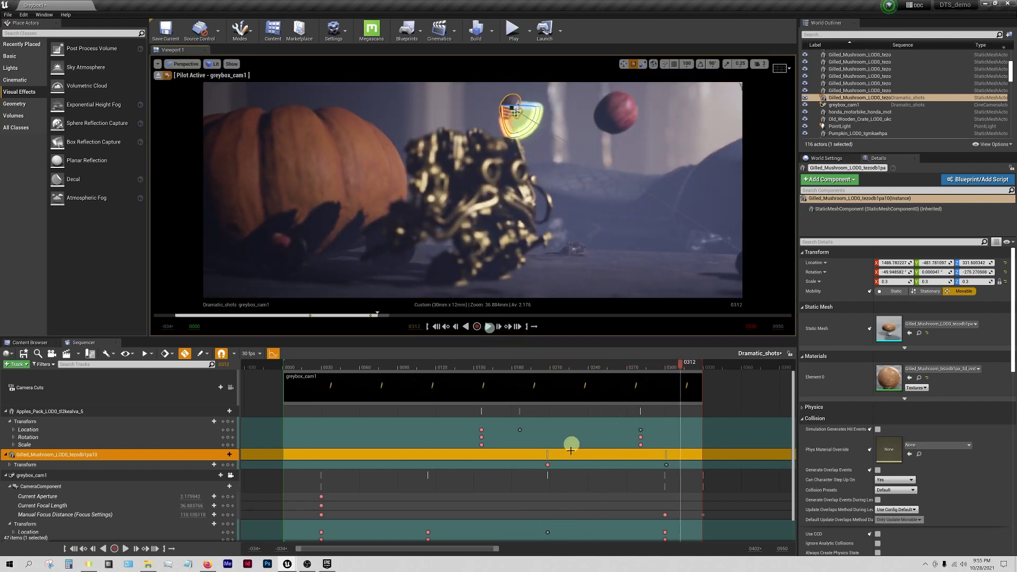
left_click_drag(546, 465, 425, 461)
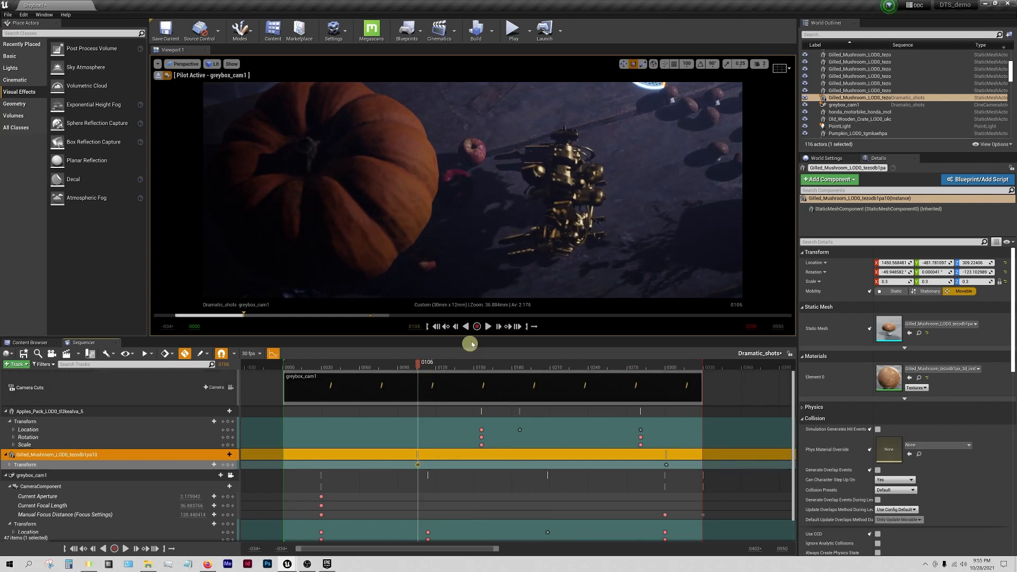
left_click(488, 327)
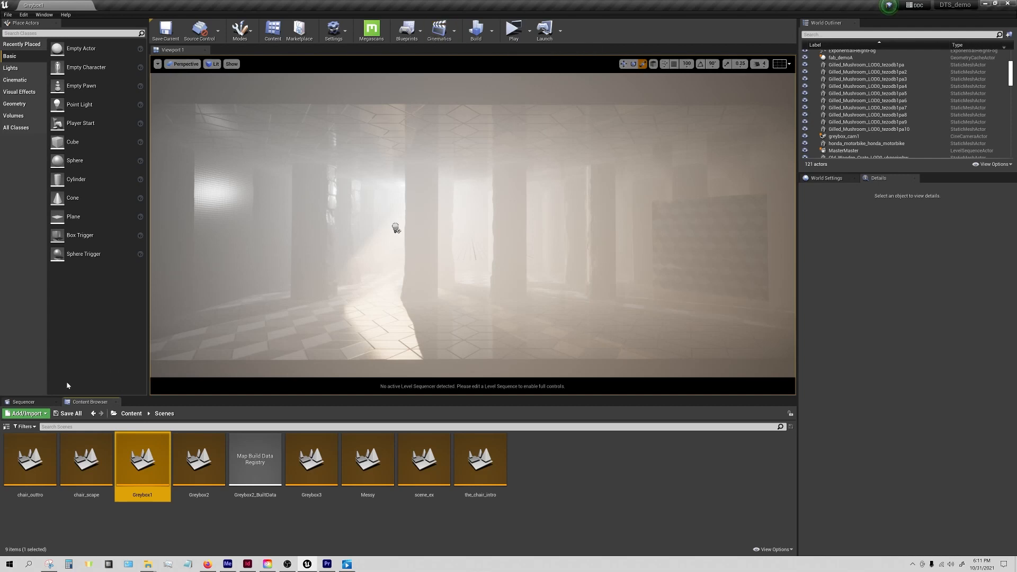
Open the Dramatic_shots level sequence and view the scene through greybox_cam1.
left_click(43, 405)
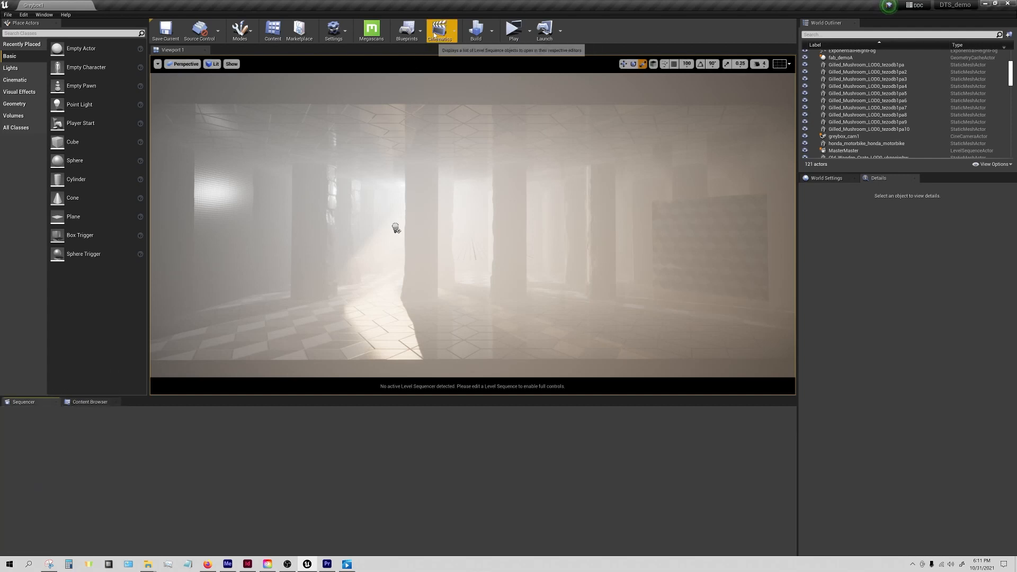
left_click(89, 565)
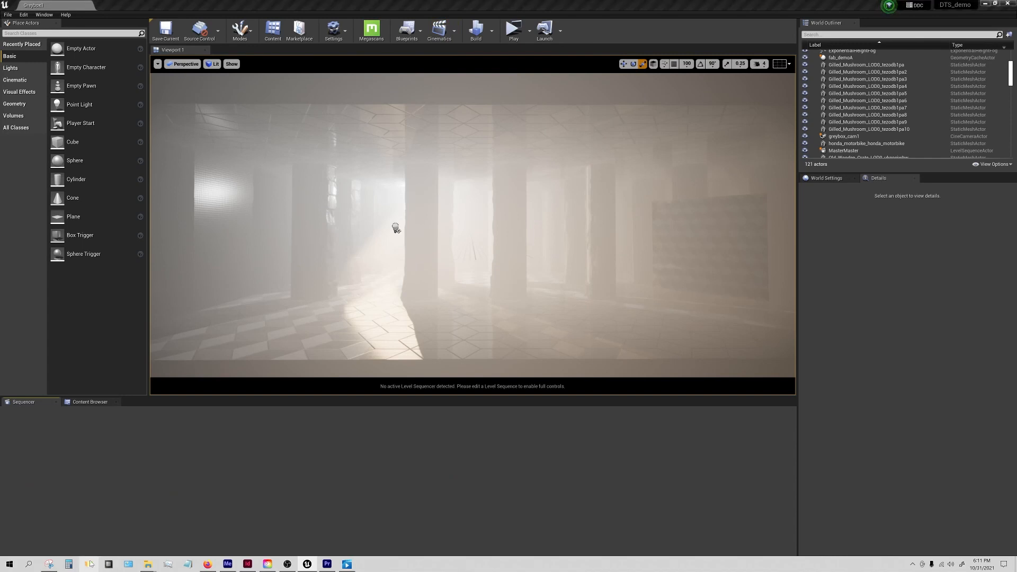
left_click(104, 16)
left_click(439, 29)
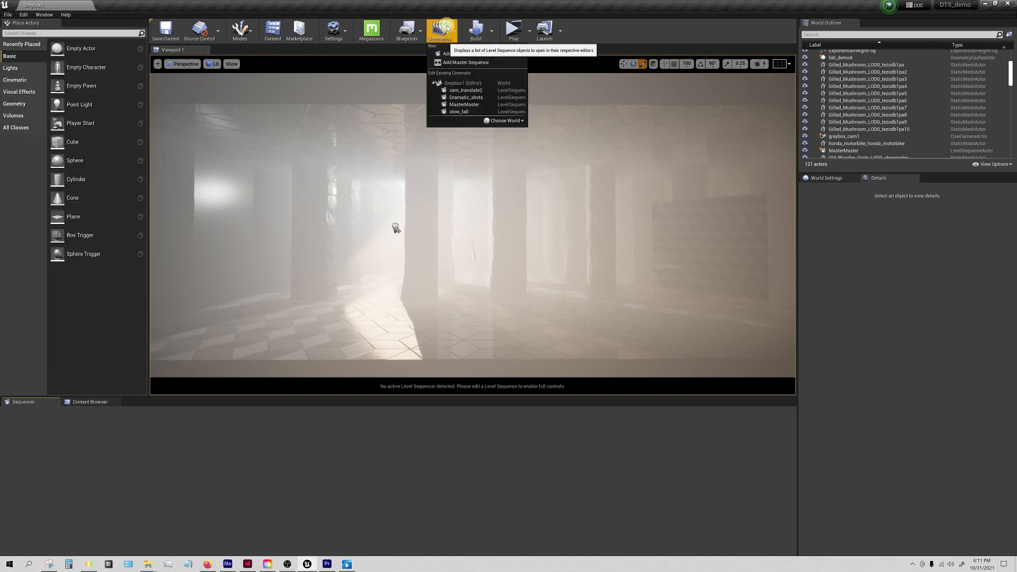
left_click(476, 97)
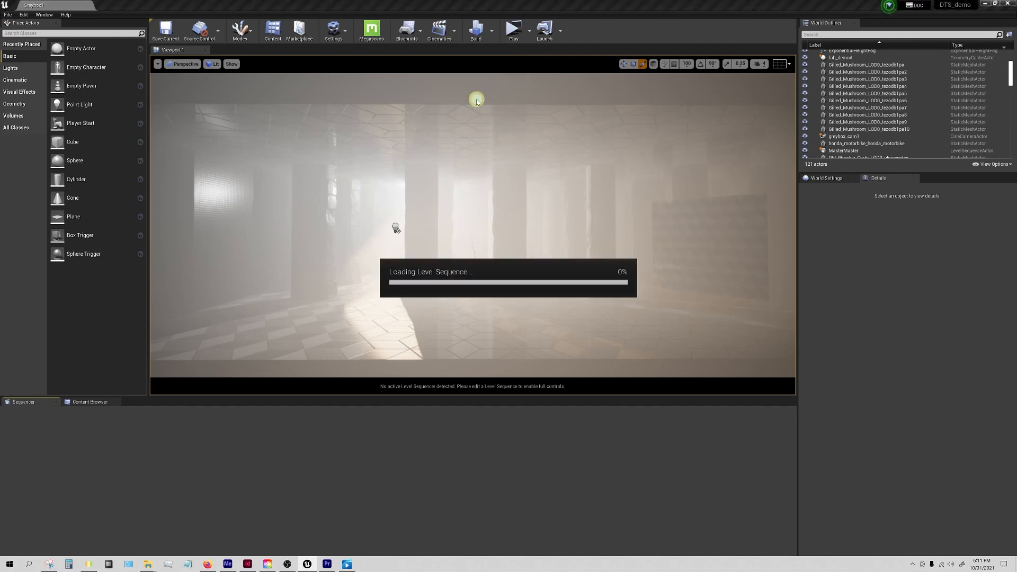
left_click(183, 63)
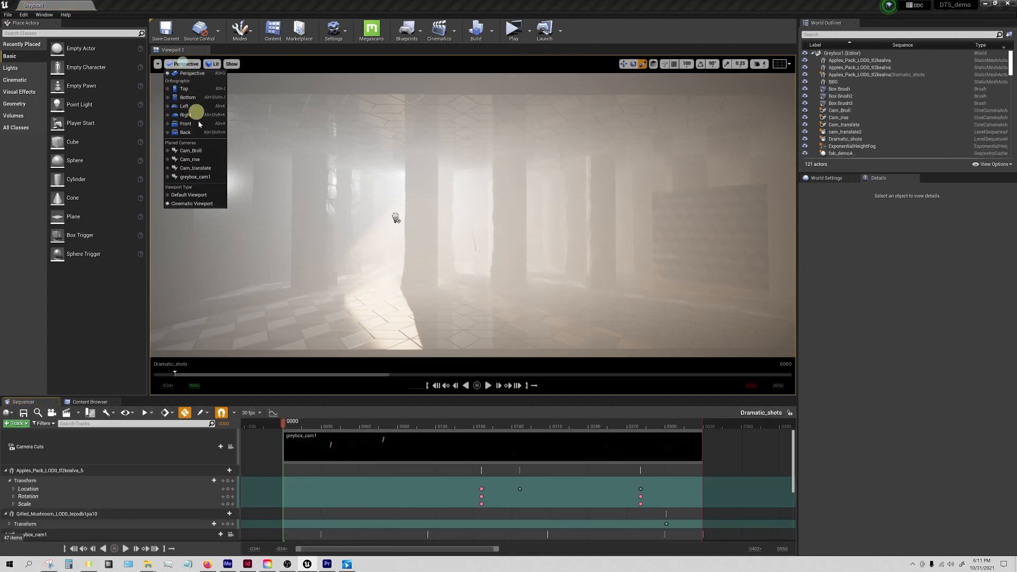
left_click(201, 176)
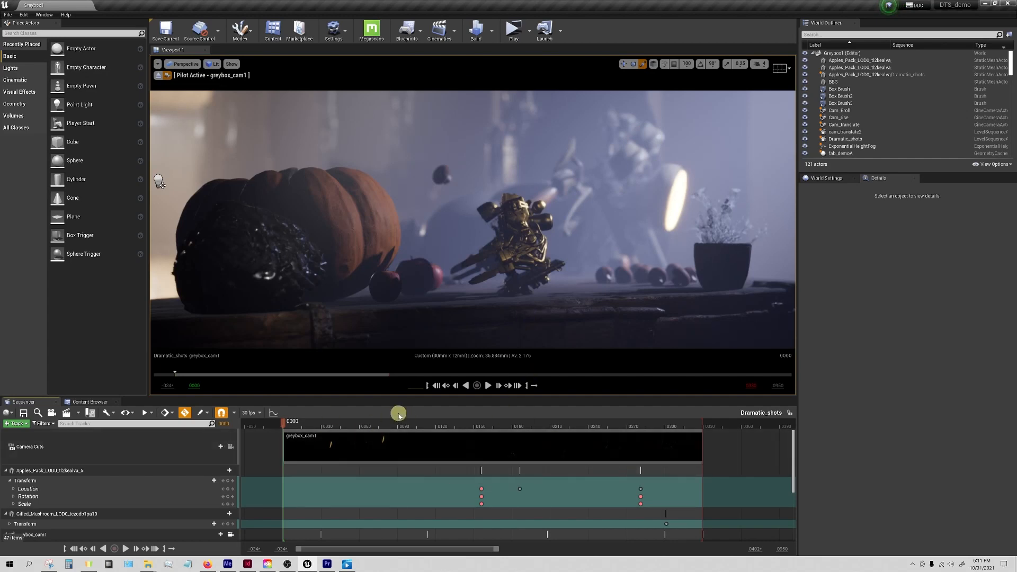
Scrub and play through the Dramatic_shots animation, then return the playhead to frame 1.
left_click_drag(284, 424, 526, 427)
key("space")
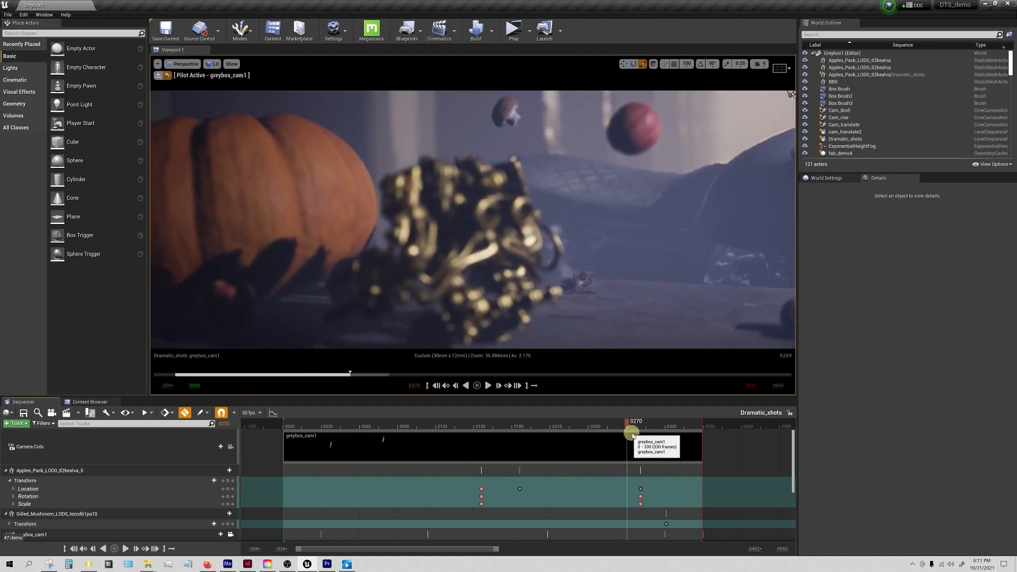
left_click_drag(532, 426, 285, 427)
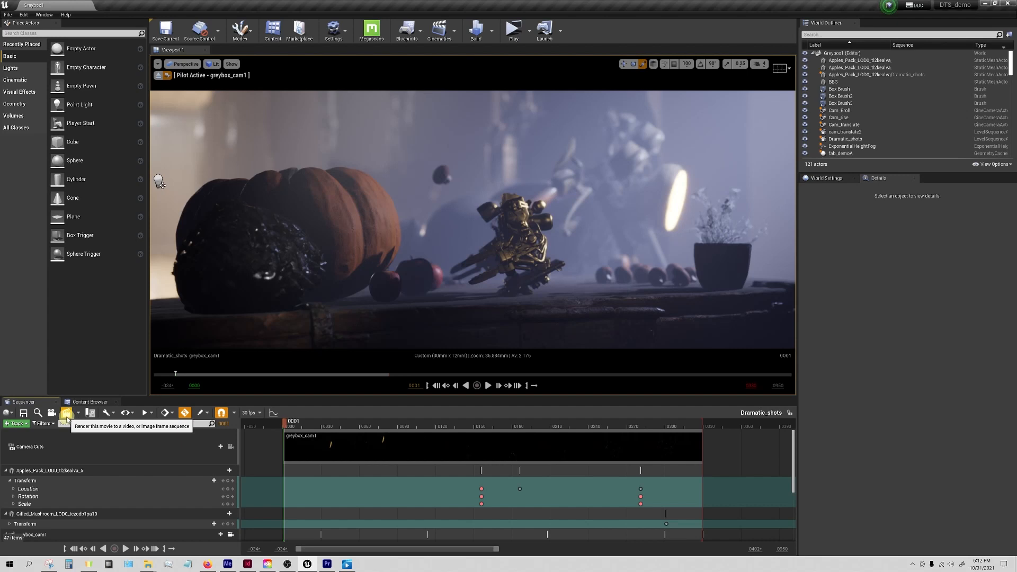
Open the movie render settings and check the available image output formats and resolutions.
left_click(66, 413)
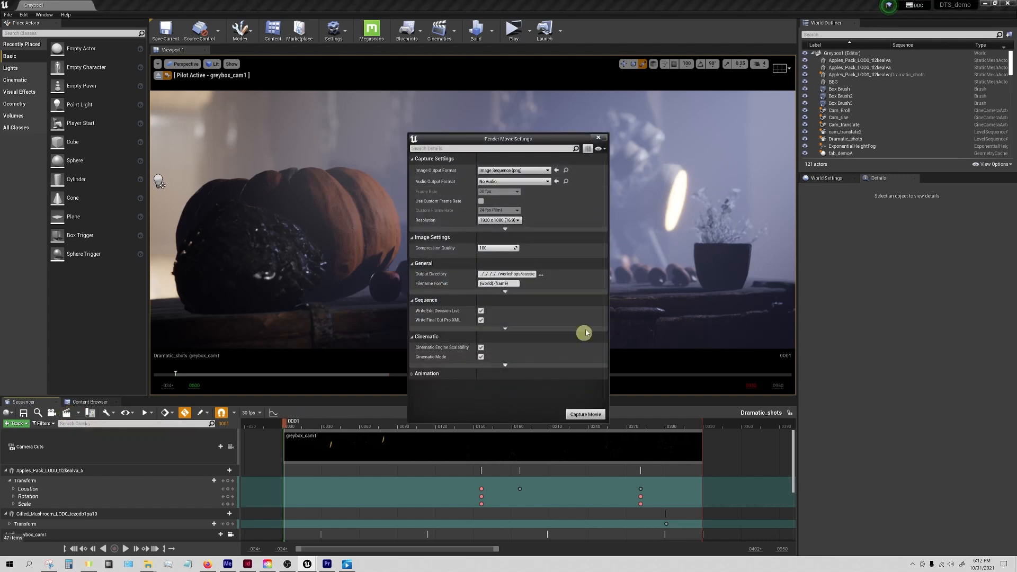
left_click(536, 170)
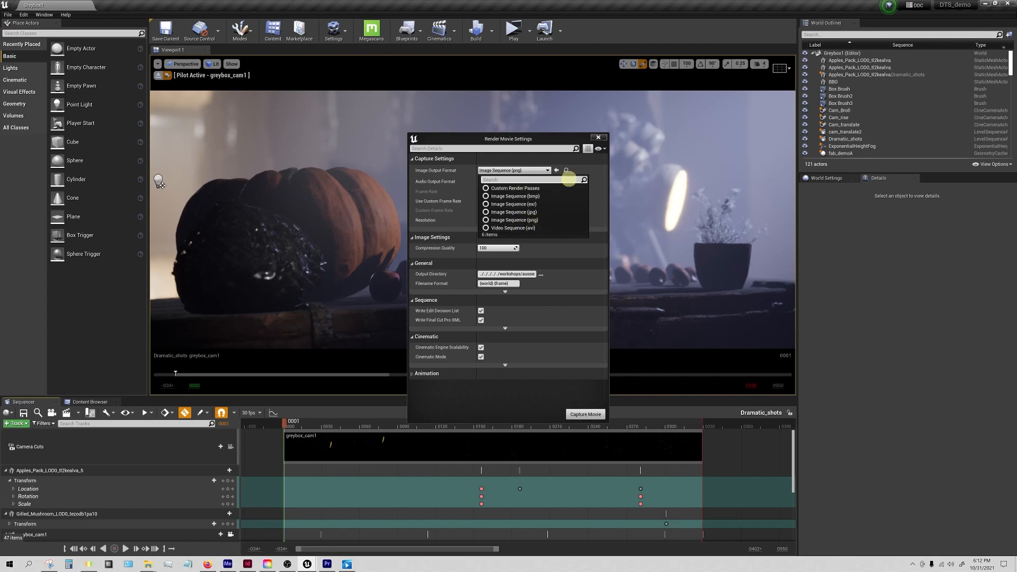
left_click(597, 171)
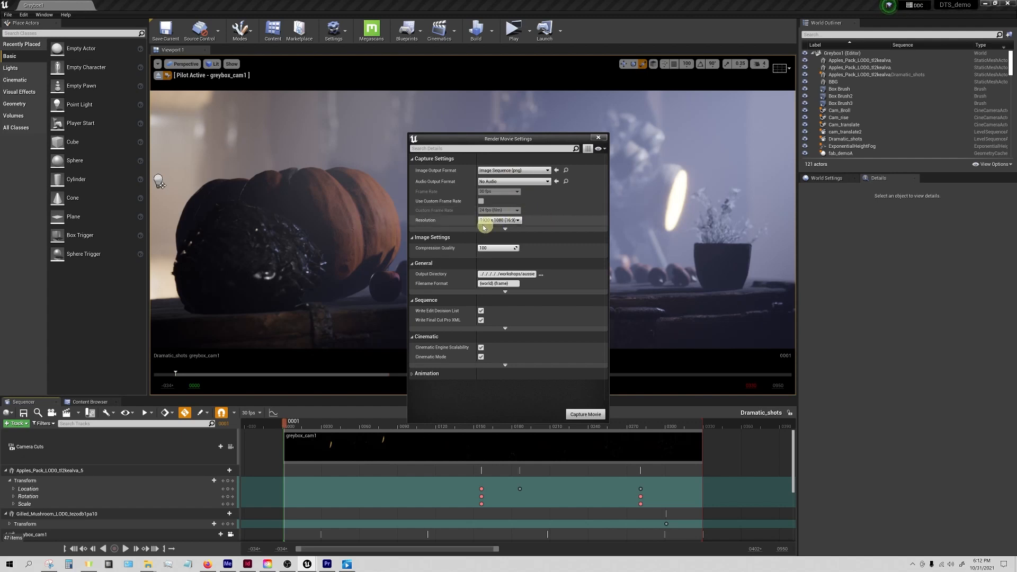
left_click(498, 220)
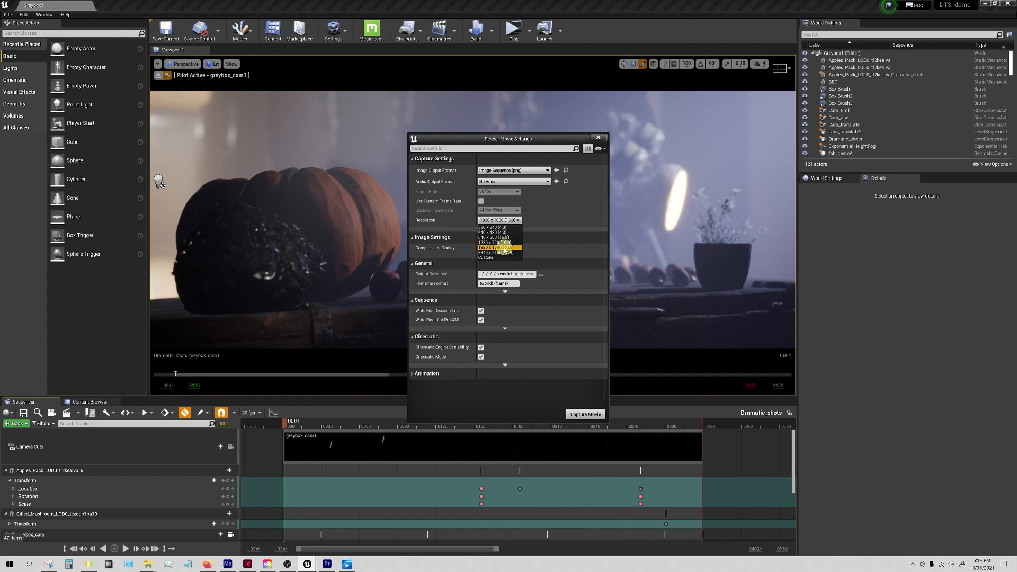
left_click(591, 219)
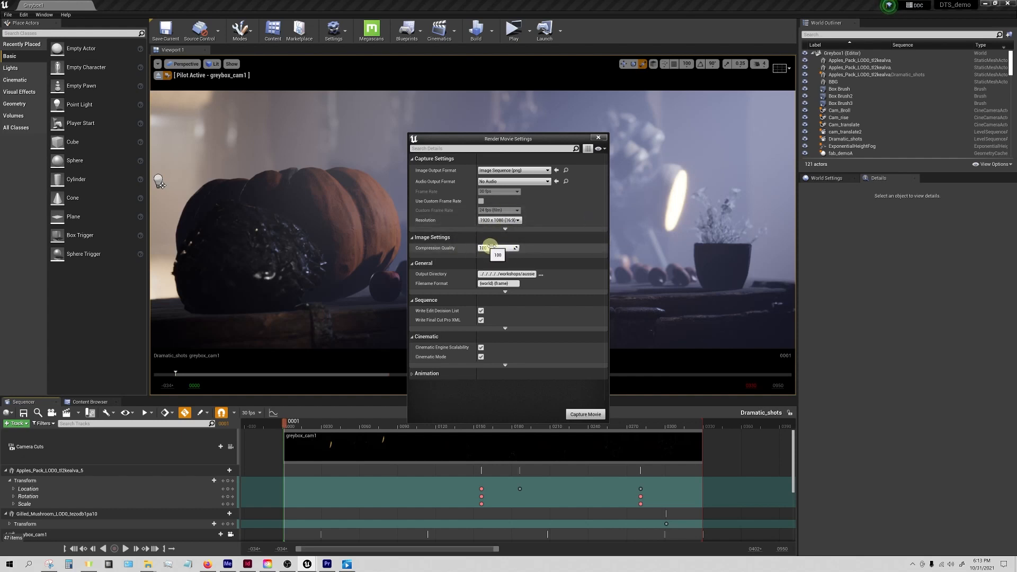
Create a folder named sew2 inside the workshops directory and set it as the render's output directory.
left_click(541, 274)
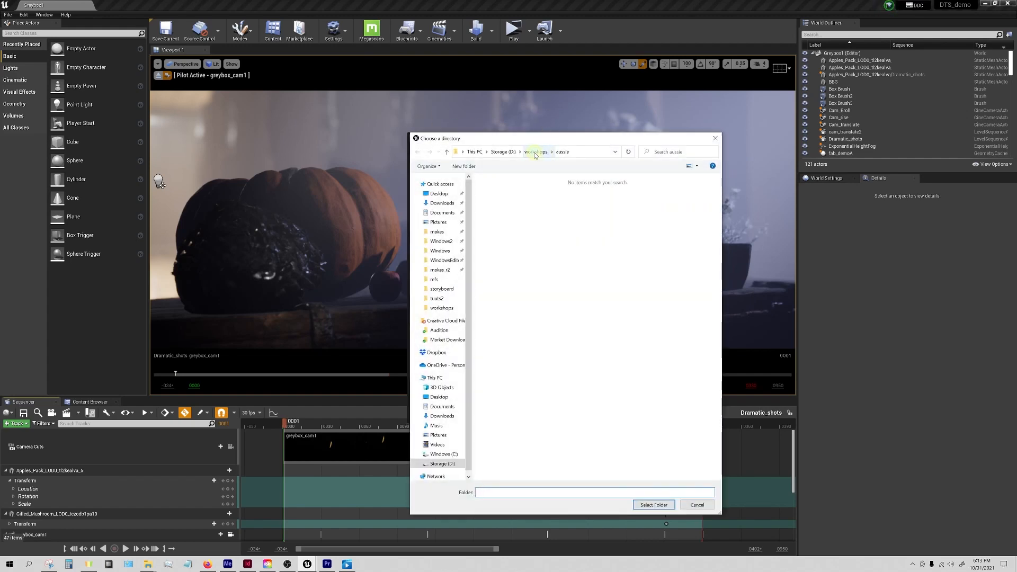
left_click(535, 152)
right_click(552, 308)
mouse_move(609, 401)
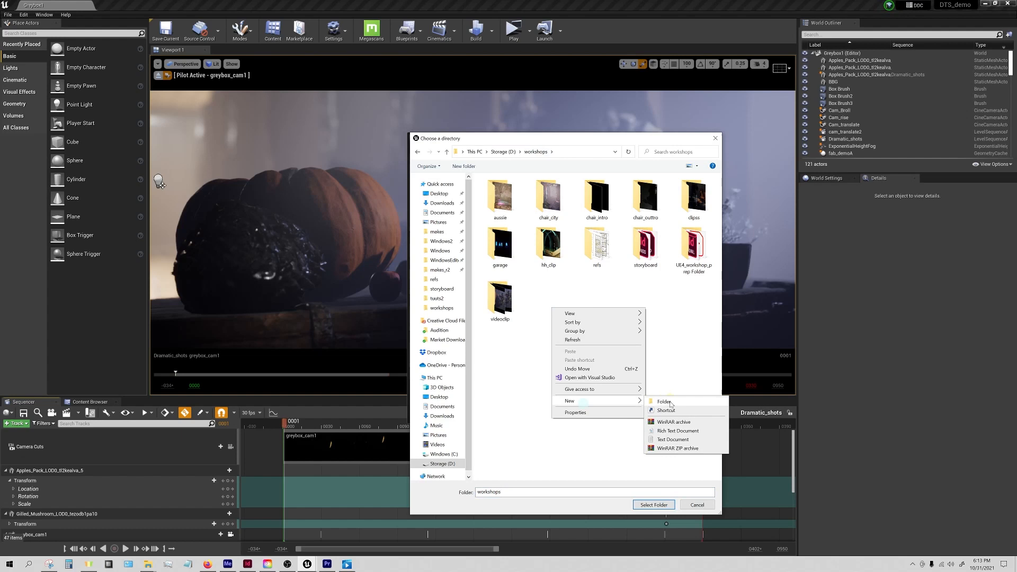
left_click(664, 402)
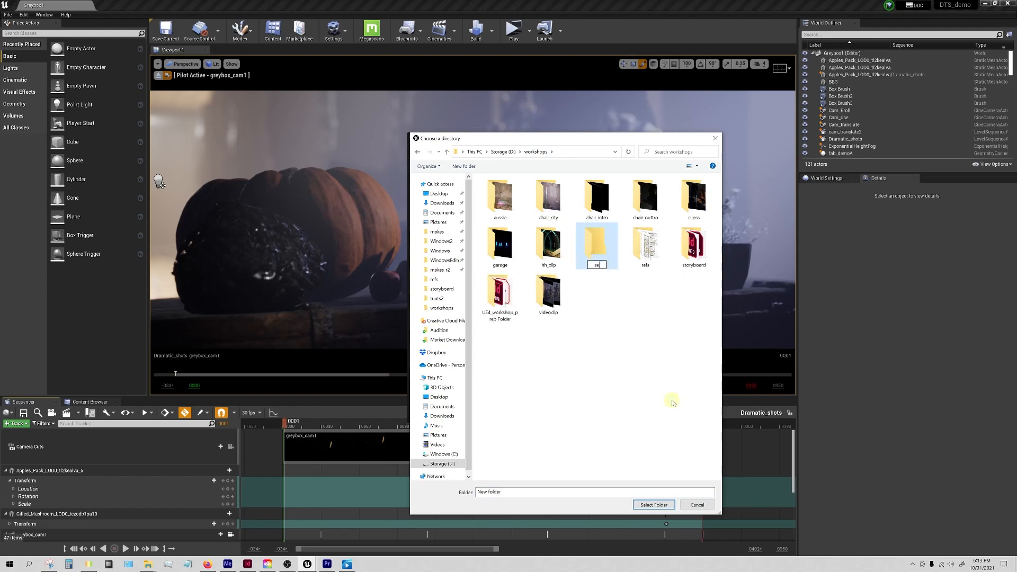
key("Return")
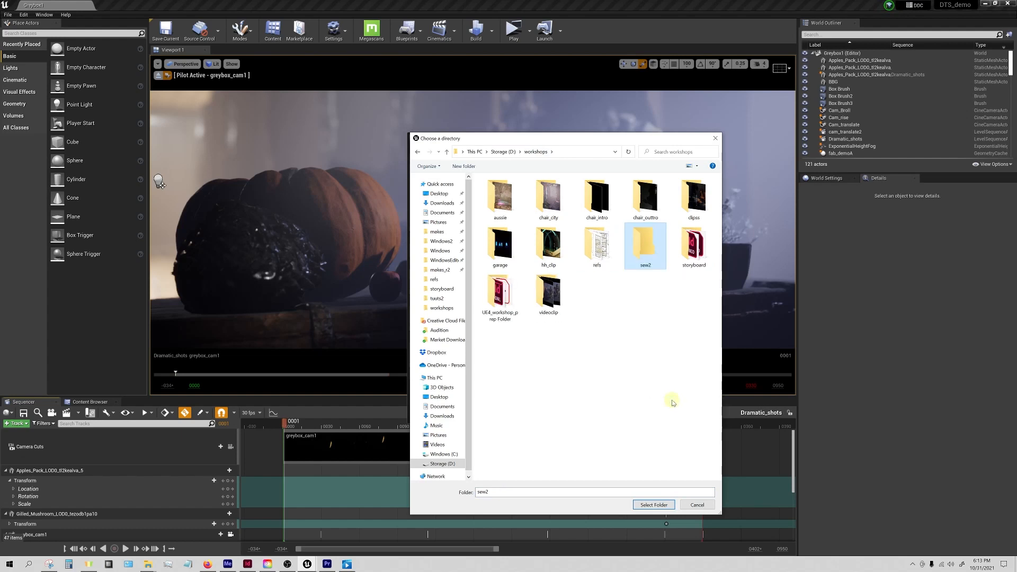
double_click(648, 250)
left_click(654, 505)
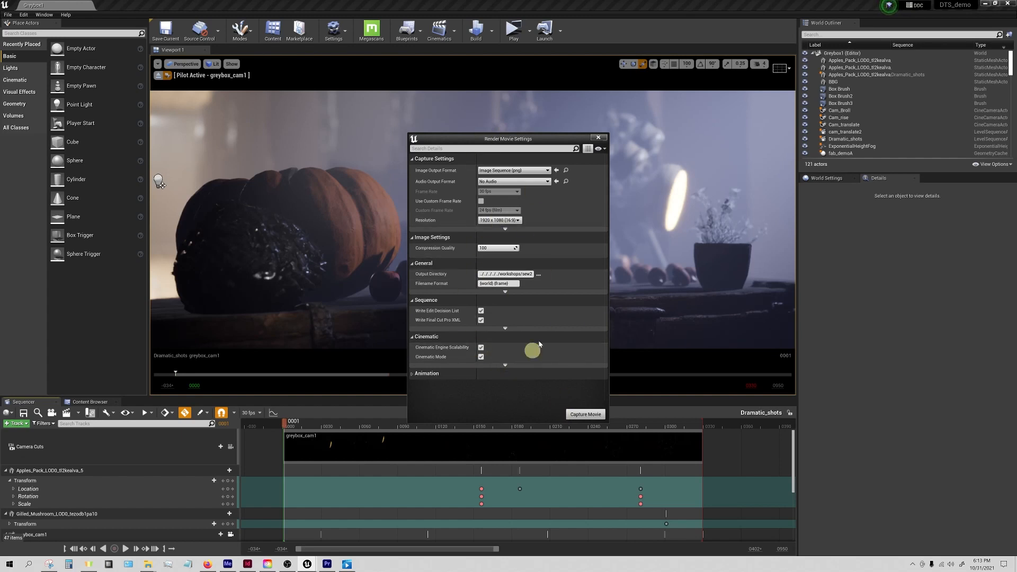
Capture the movie without saving the listed content, and close the render settings when rendering is done.
left_click(585, 414)
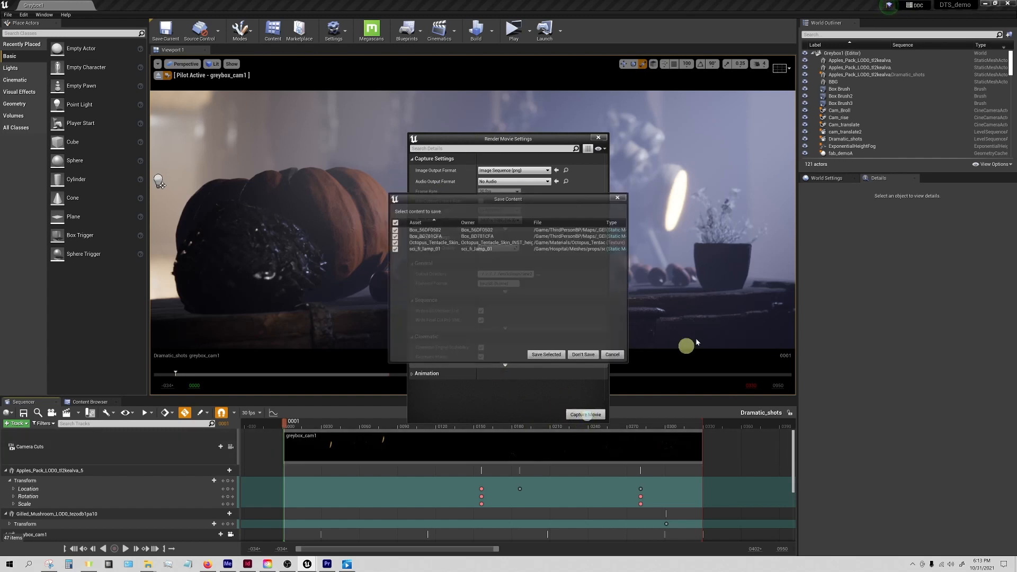
left_click(583, 355)
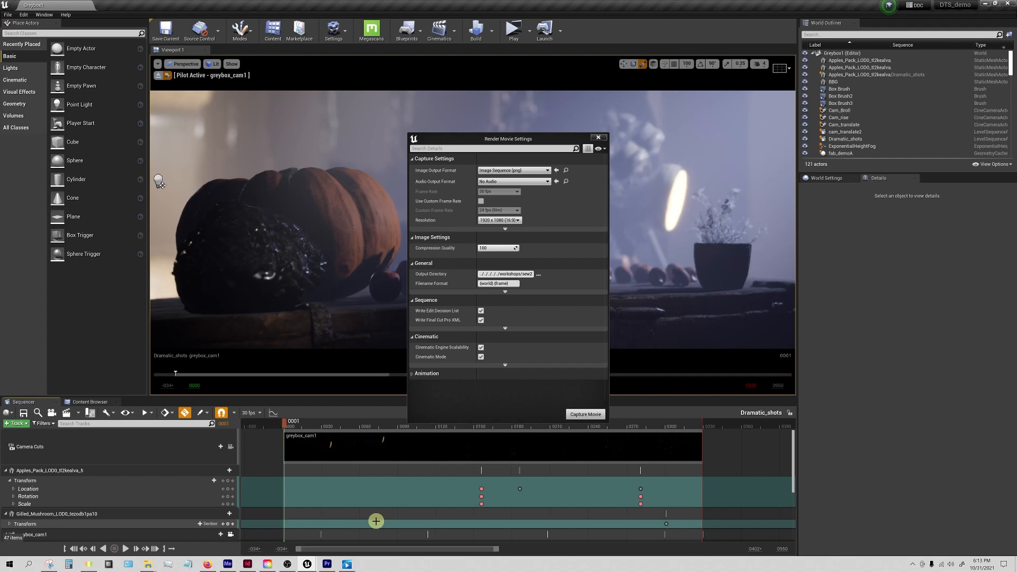
left_click(597, 139)
Switch to Adobe Media Encoder and add the PNG sequence starting at Greybox1.0000 from workshops\sew2 to the queue.
left_click(227, 565)
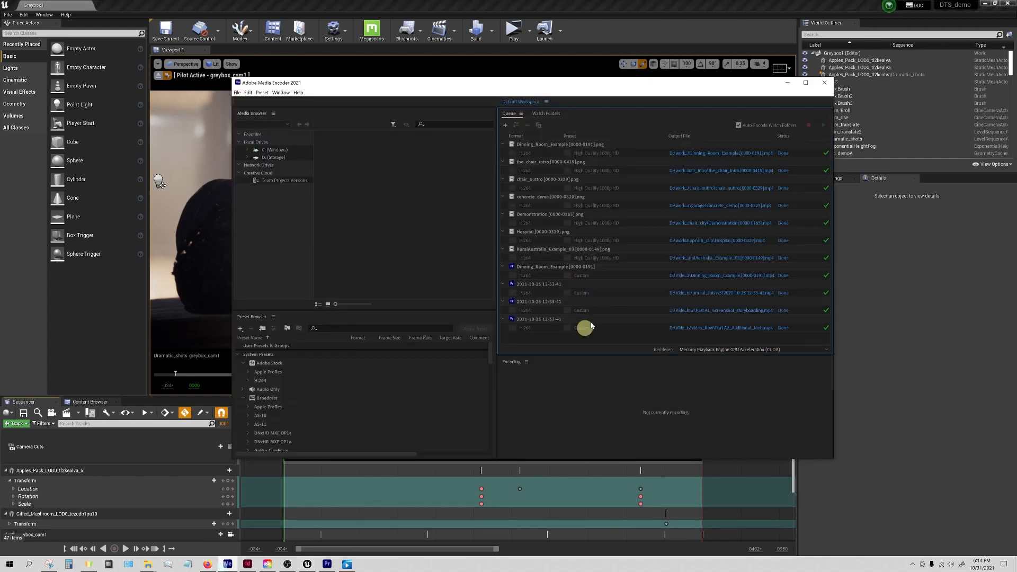
left_click(506, 127)
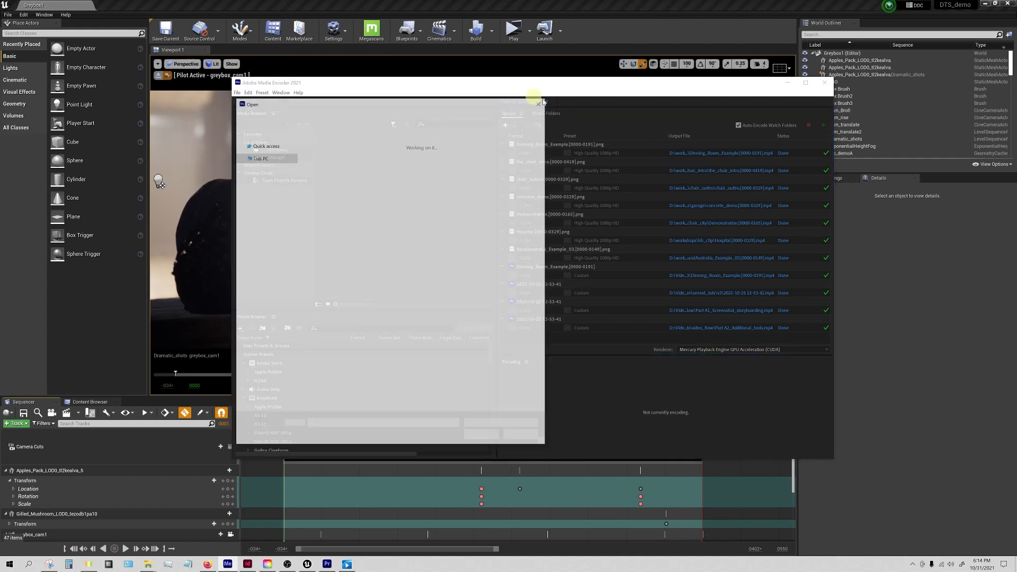
left_click(360, 115)
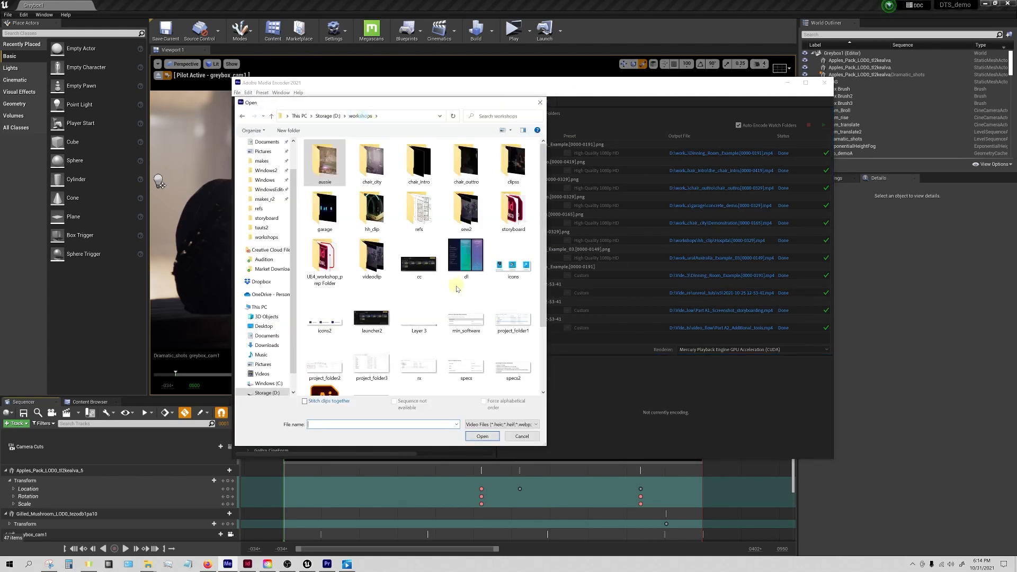
double_click(469, 209)
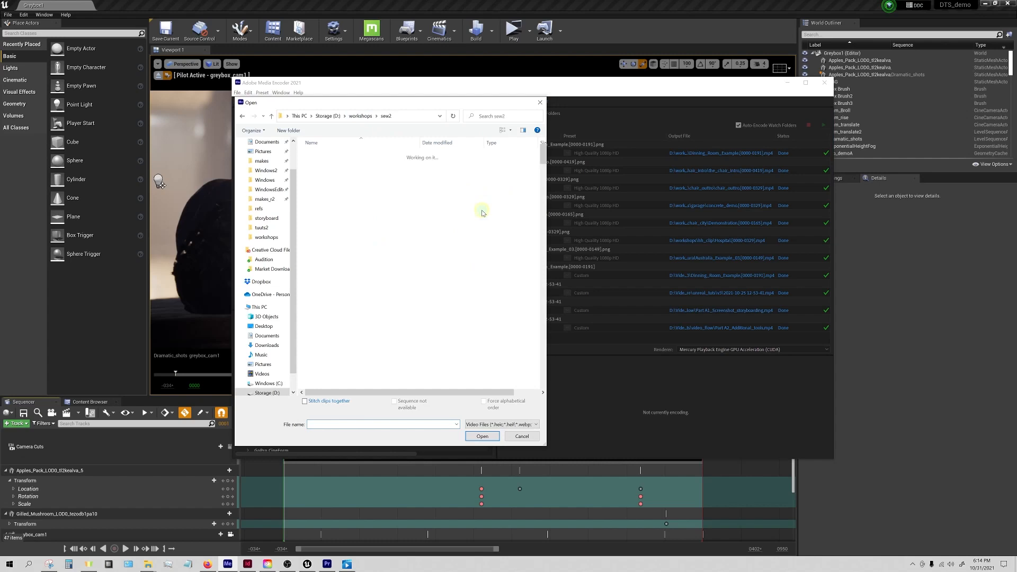
left_click(333, 156)
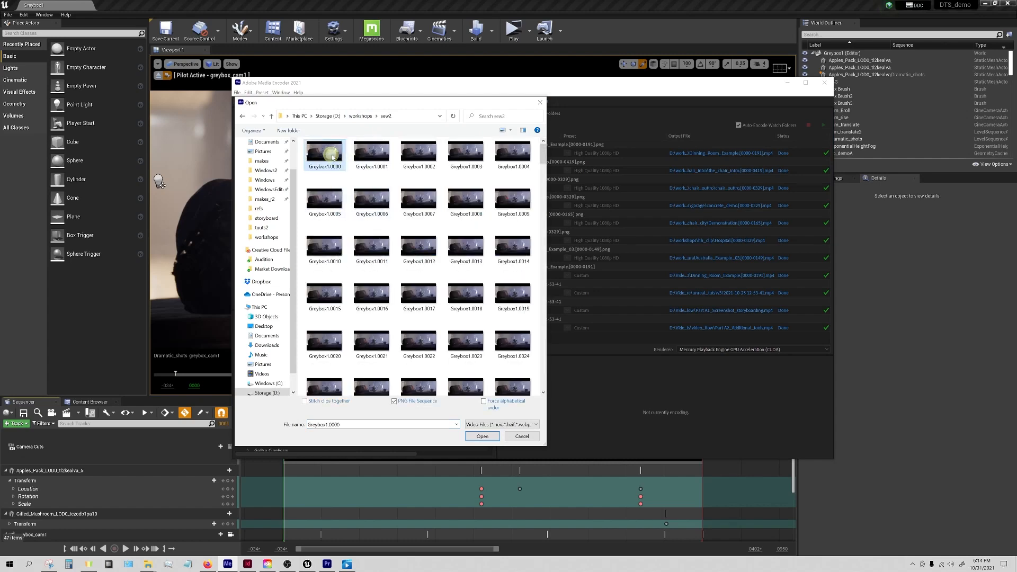
left_click(494, 440)
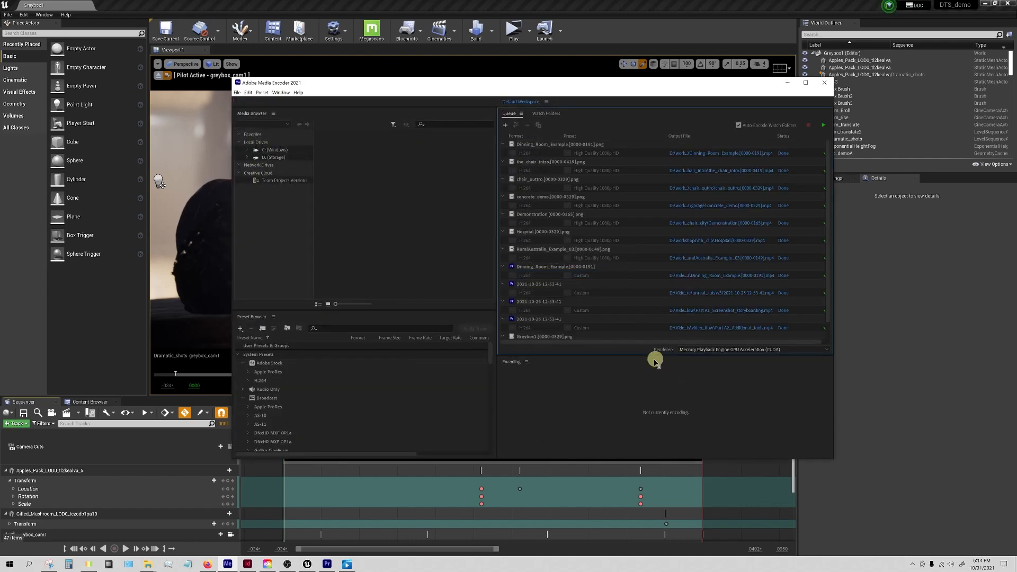
Set the Greybox1 job's export to render at maximum depth, use maximum render quality and a target bitrate of 5 Mbps.
left_click_drag(649, 460, 644, 506)
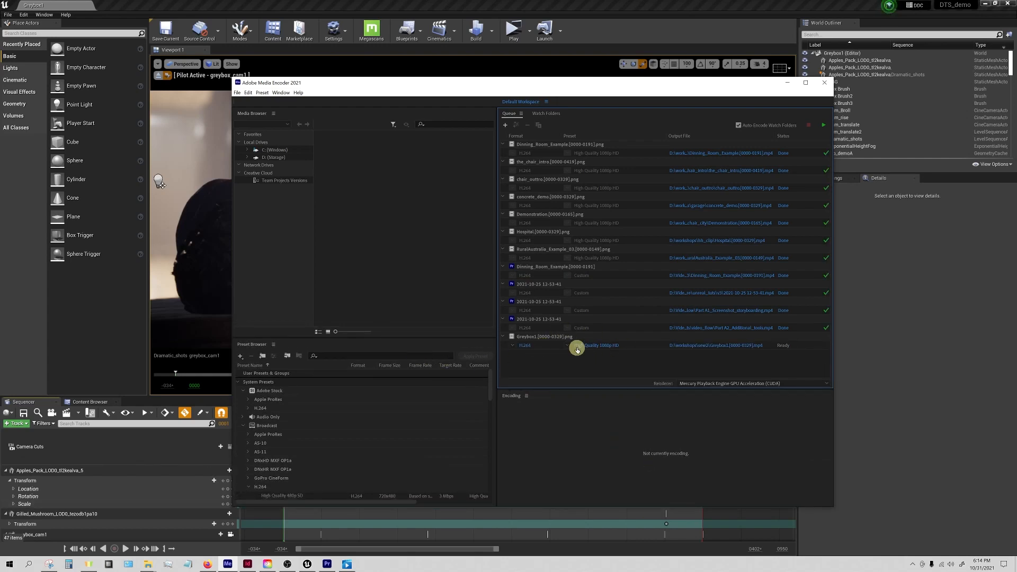
left_click(596, 349)
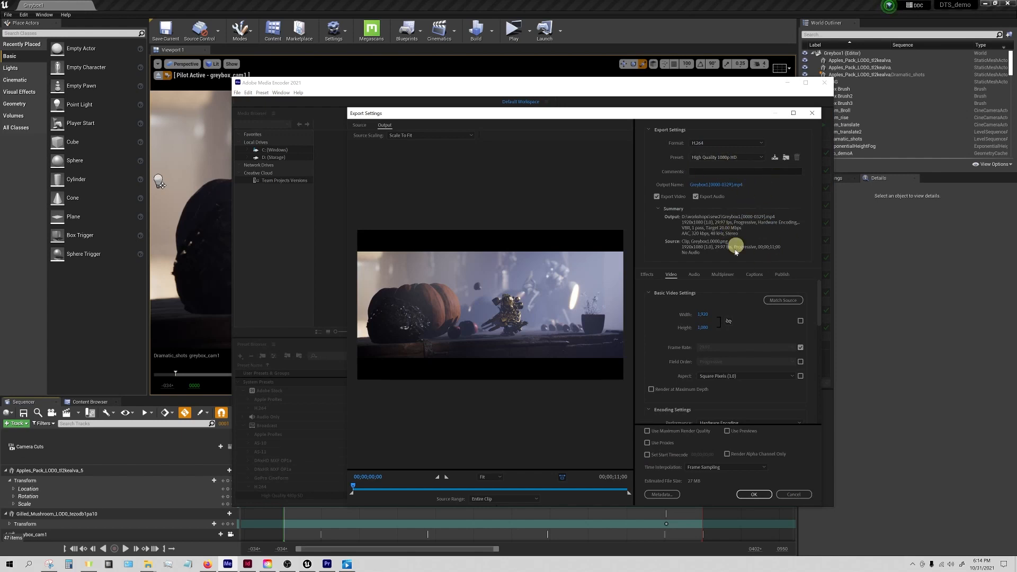
left_click(651, 390)
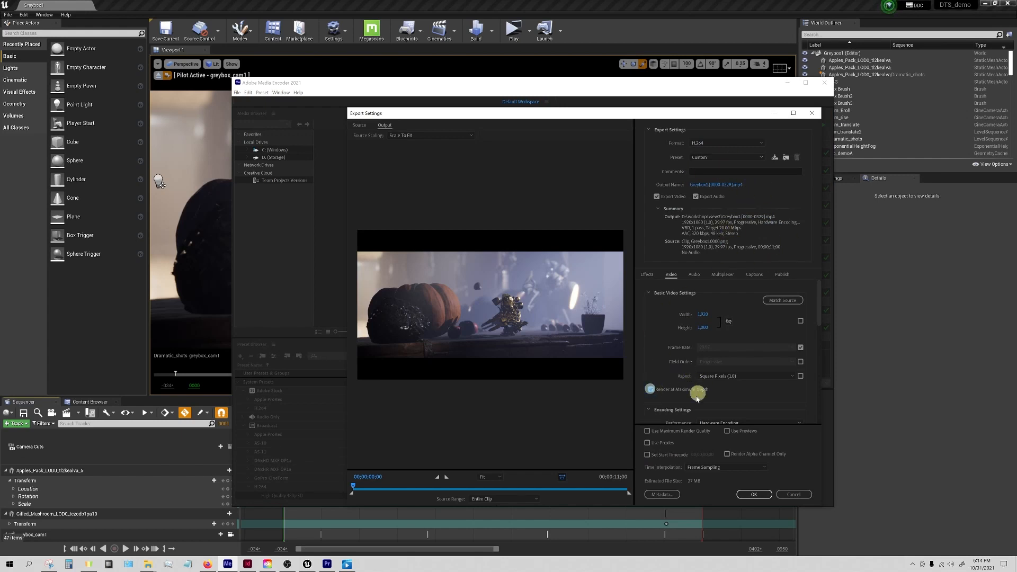
left_click(647, 432)
scroll(781, 404, "down", 10)
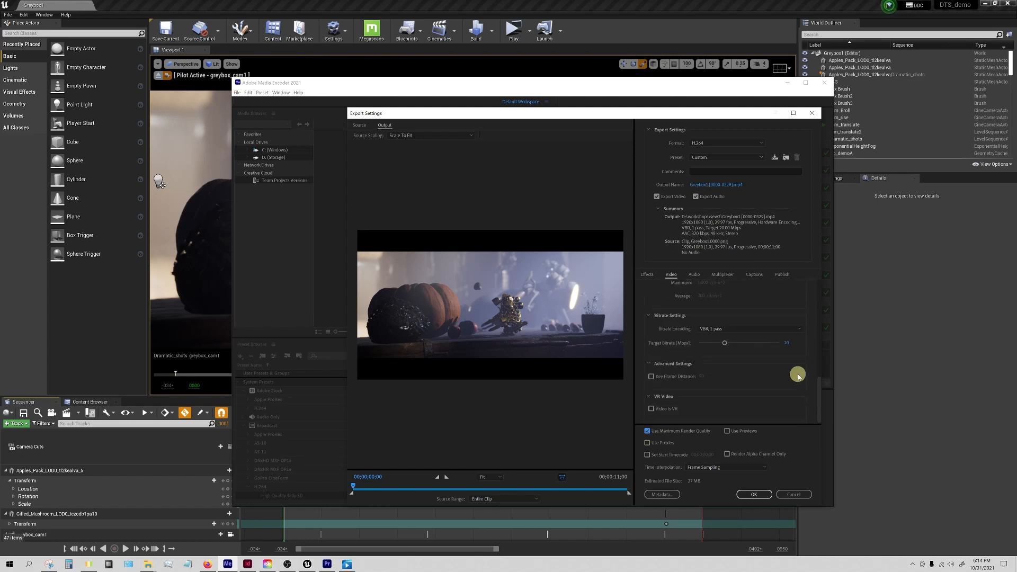
left_click(787, 342)
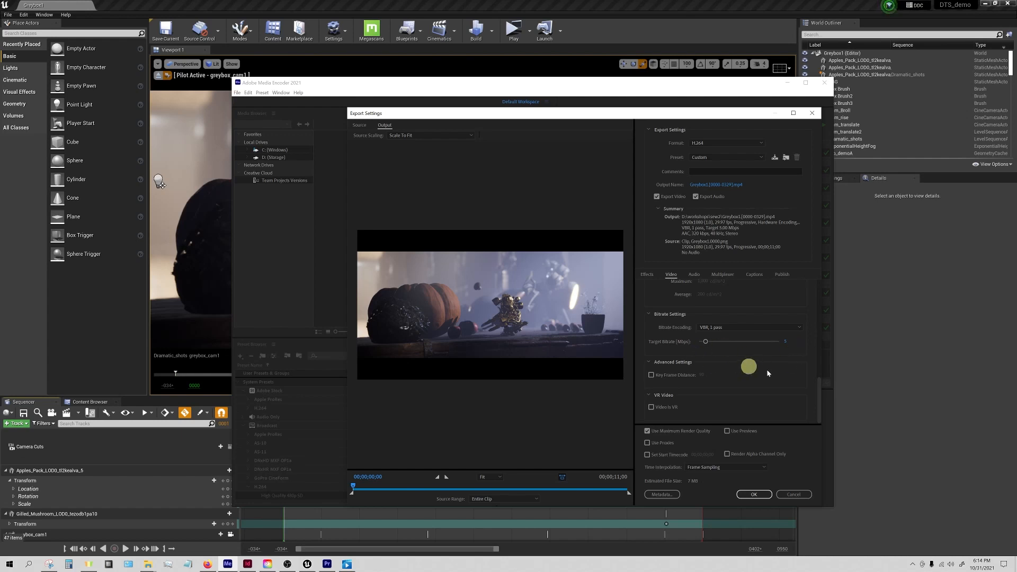
left_click(756, 495)
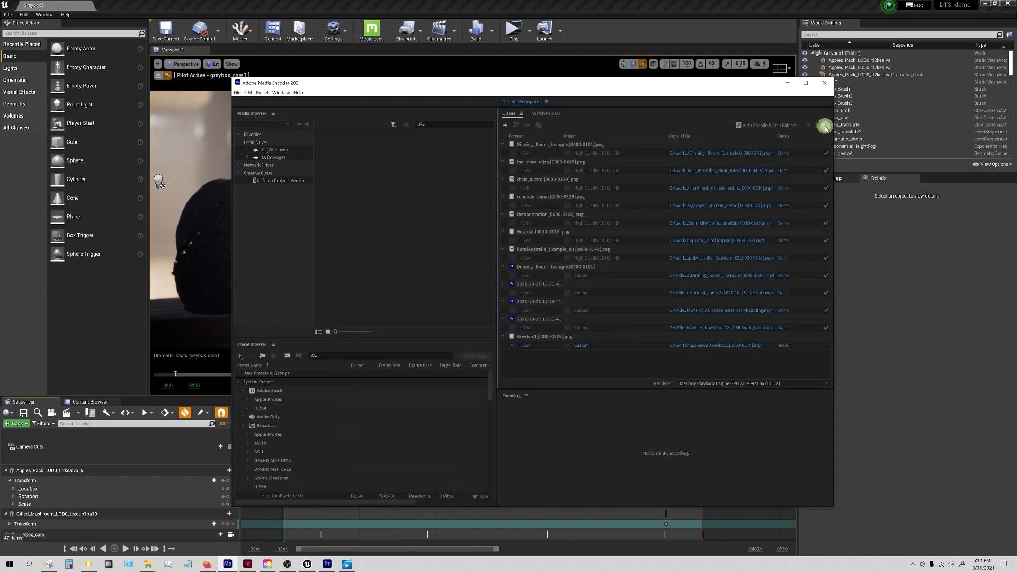
Encode the queued Greybox1 job and play the resulting video from its output folder.
left_click(824, 126)
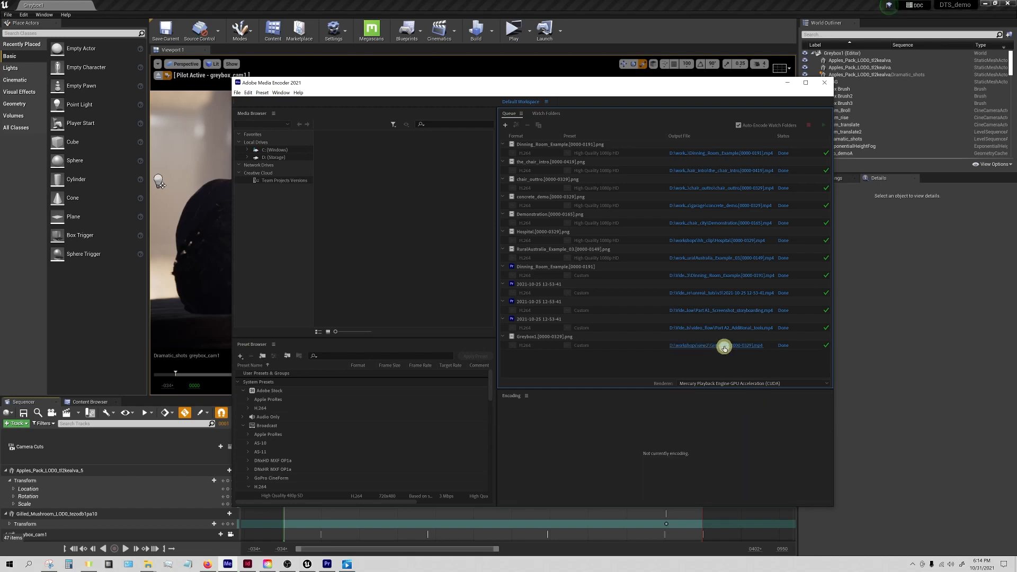
left_click(722, 346)
double_click(402, 51)
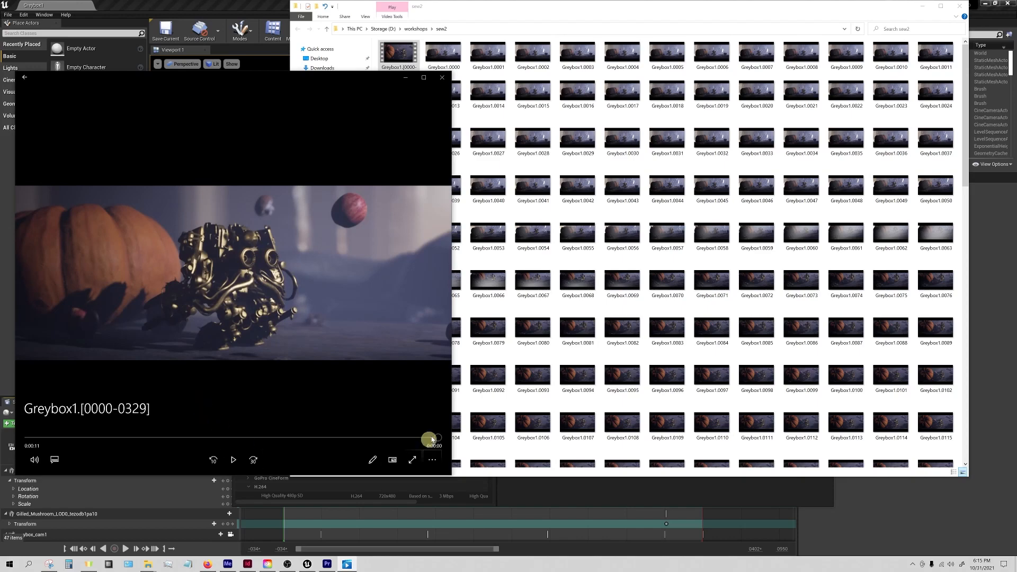
mouse_move(287, 566)
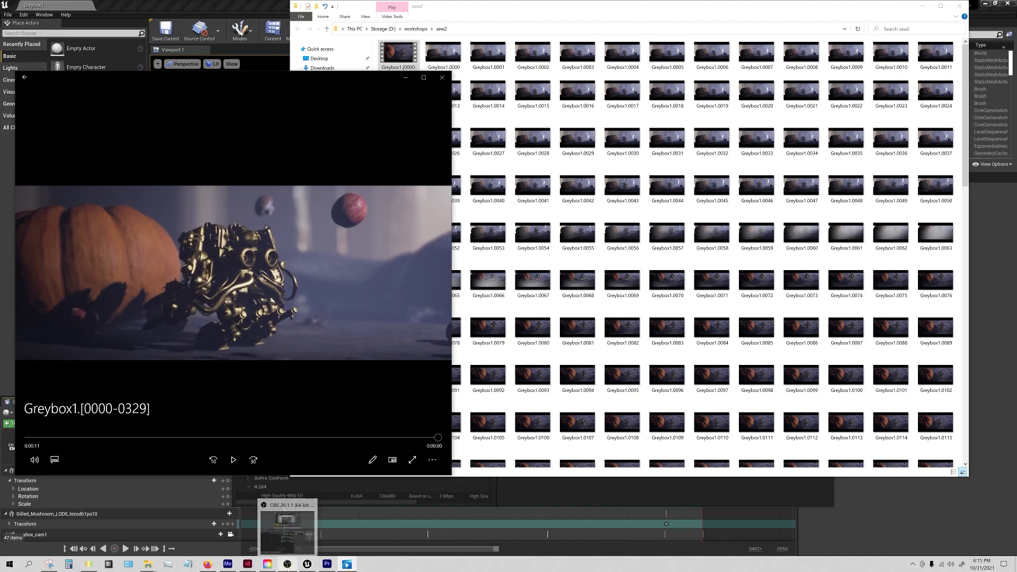